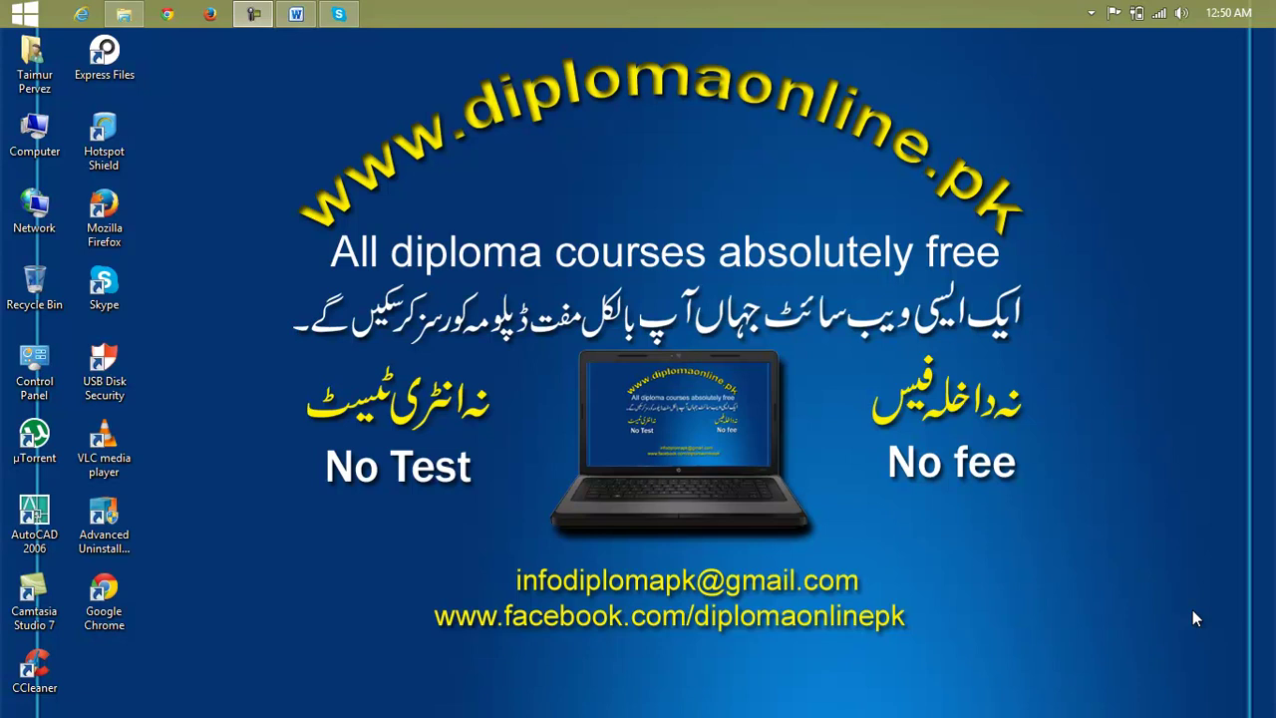
Restore the Lesson 14 document in Word from the taskbar
left_click(296, 13)
Change the title's lesson number from 13 to 14
left_click(758, 258)
key("BackSpace")
type("4")
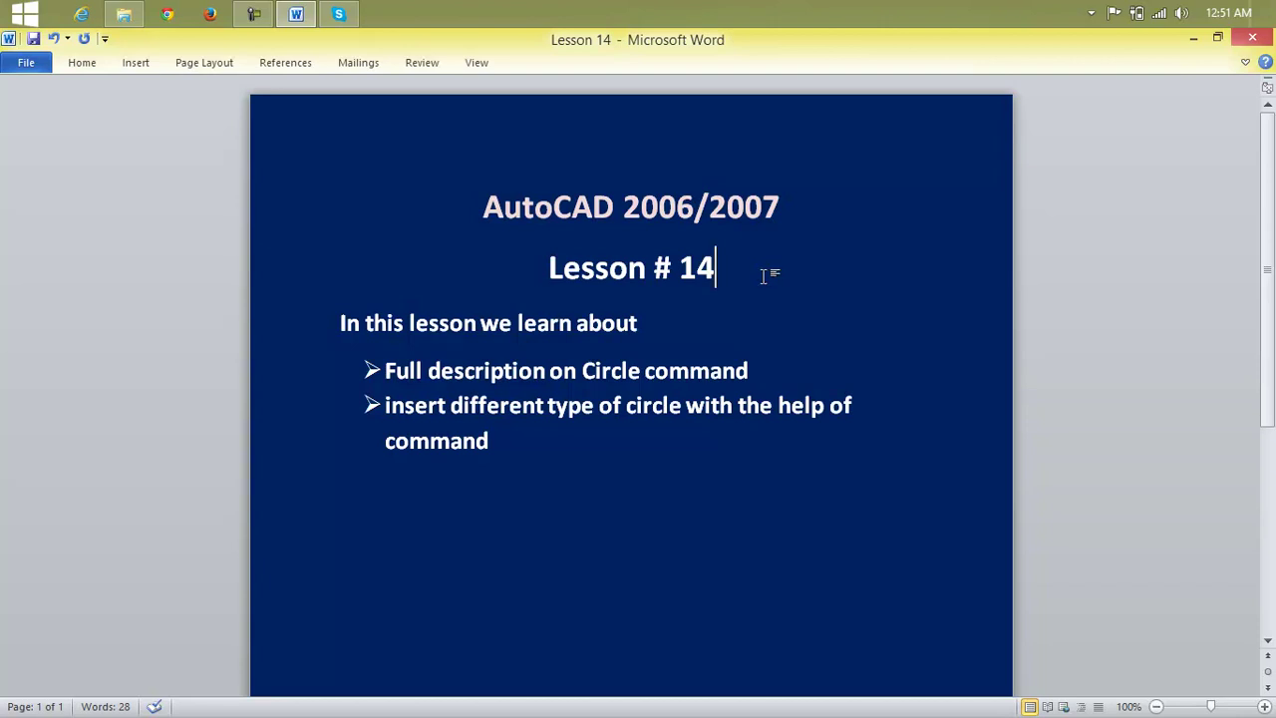
Minimize Word and launch AutoCAD 2006 as administrator
left_click(1193, 40)
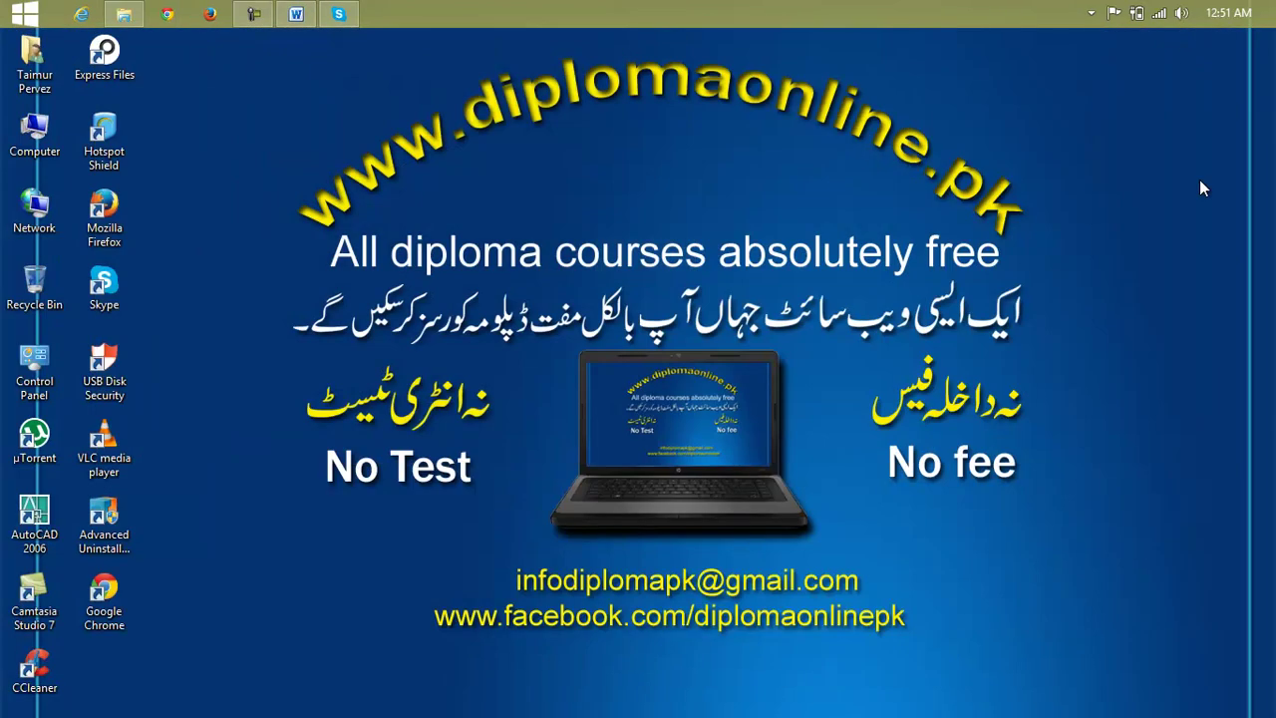
right_click(48, 511)
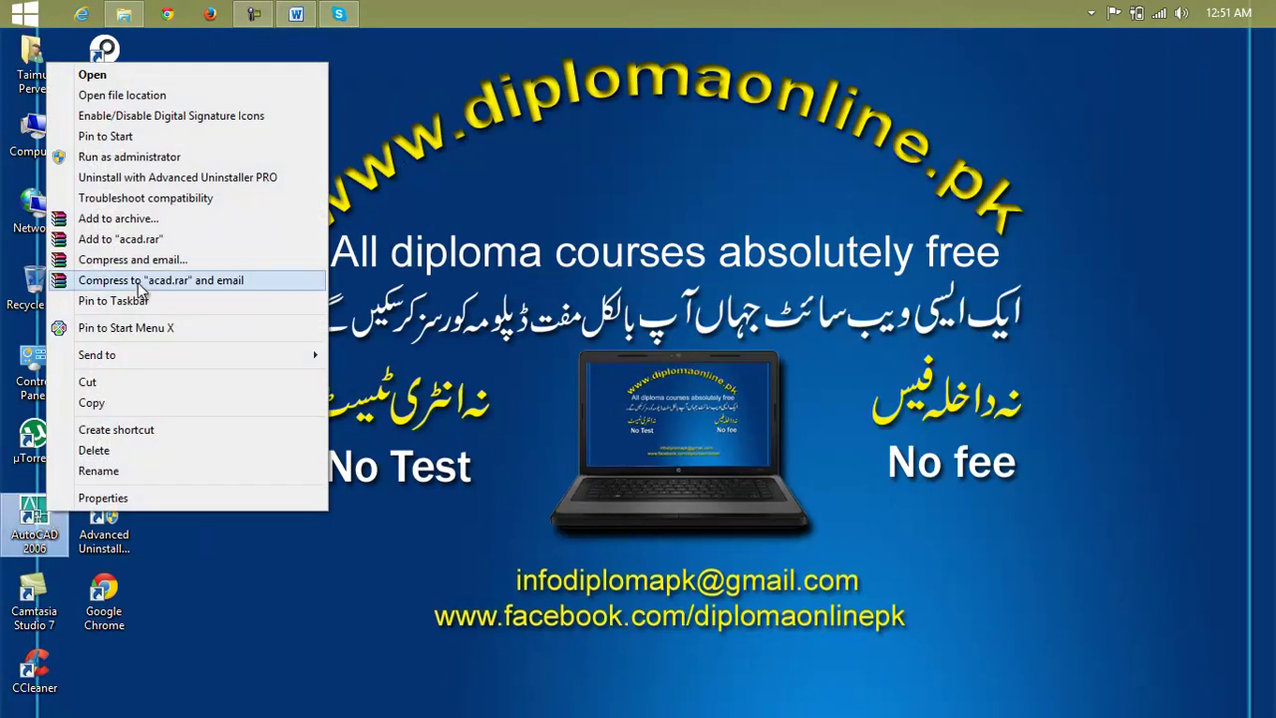
left_click(179, 157)
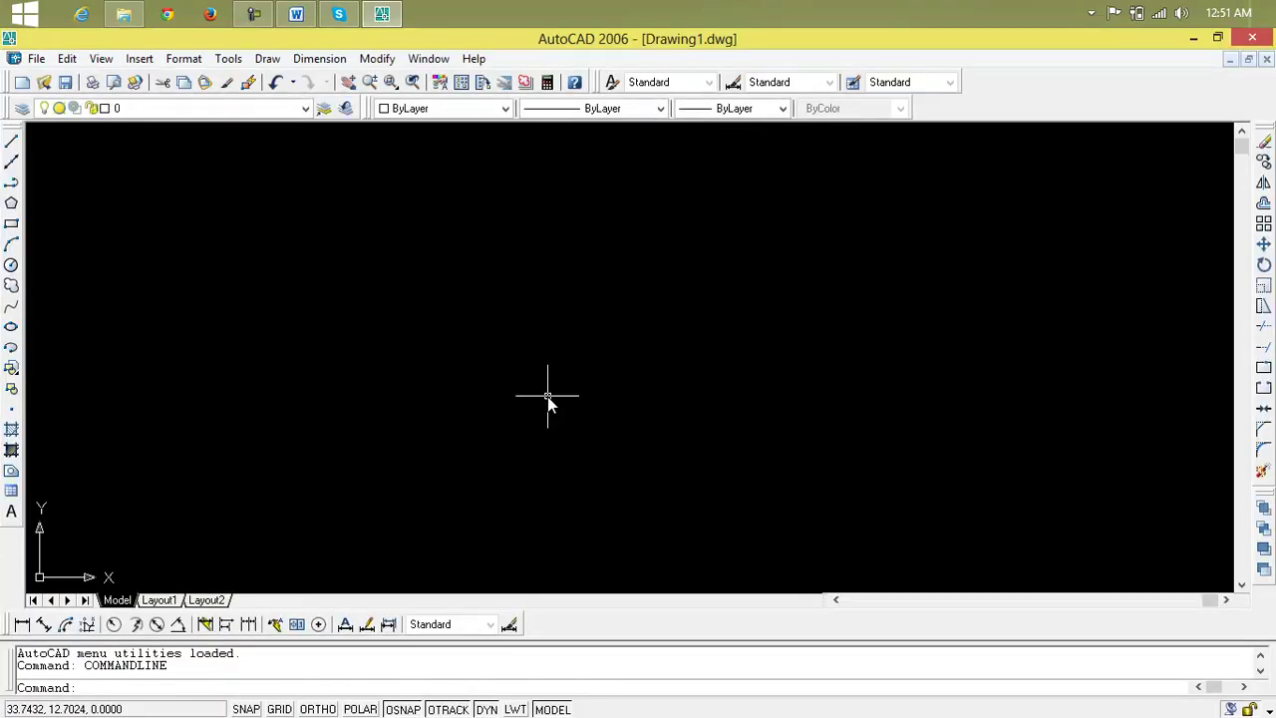
Set drawing units to Architectural length with 0'-0" precision, then open the Dimension Style Manager
key("Escape")
key("Escape")
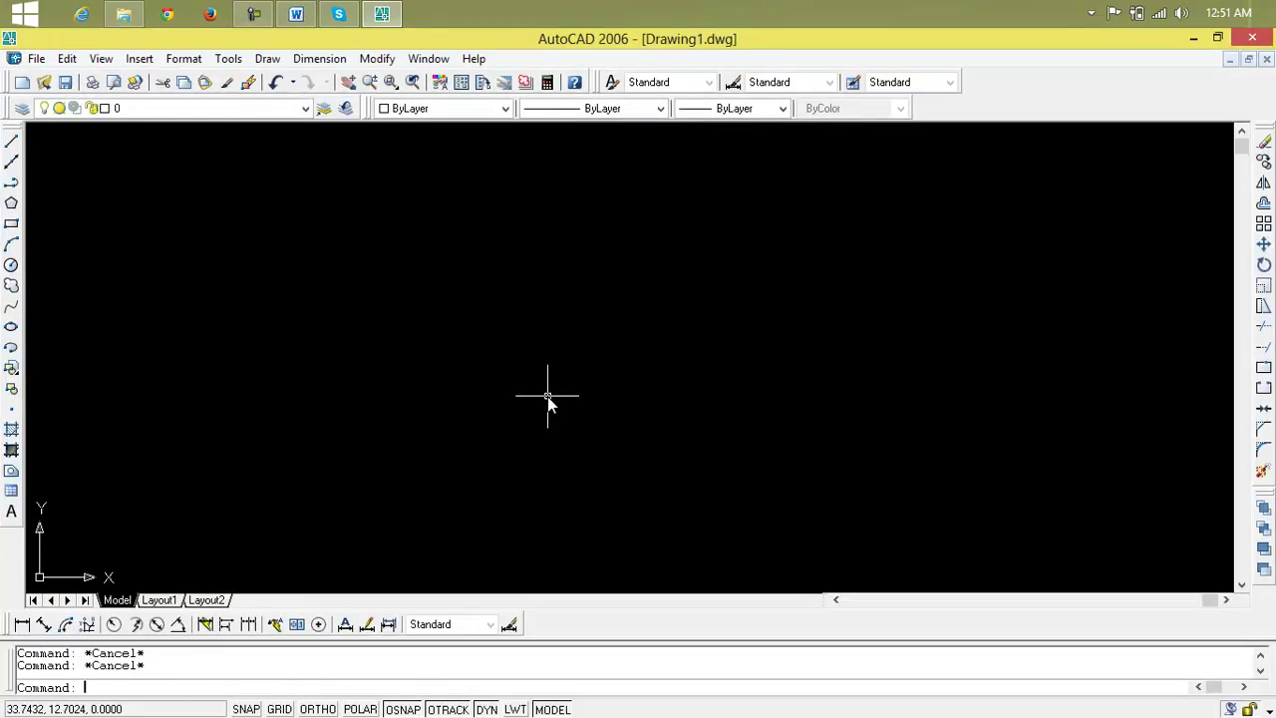
type("un")
key("Return")
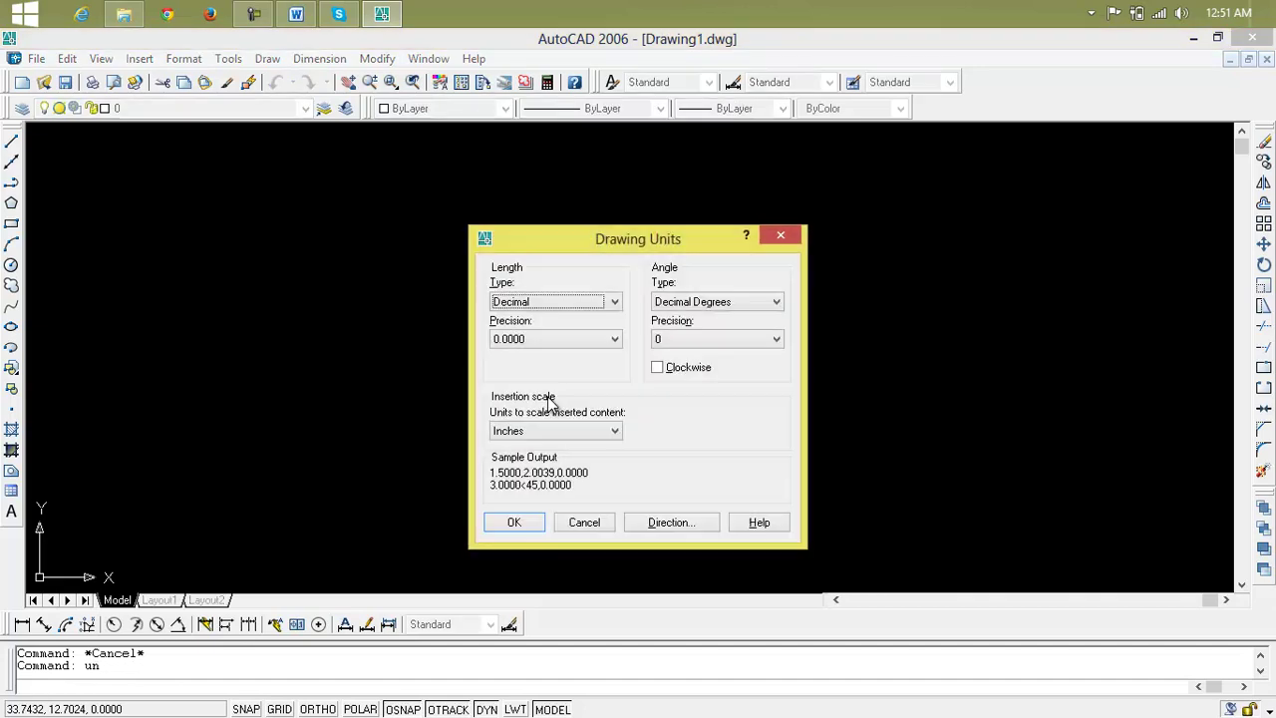
left_click(550, 302)
left_click(551, 313)
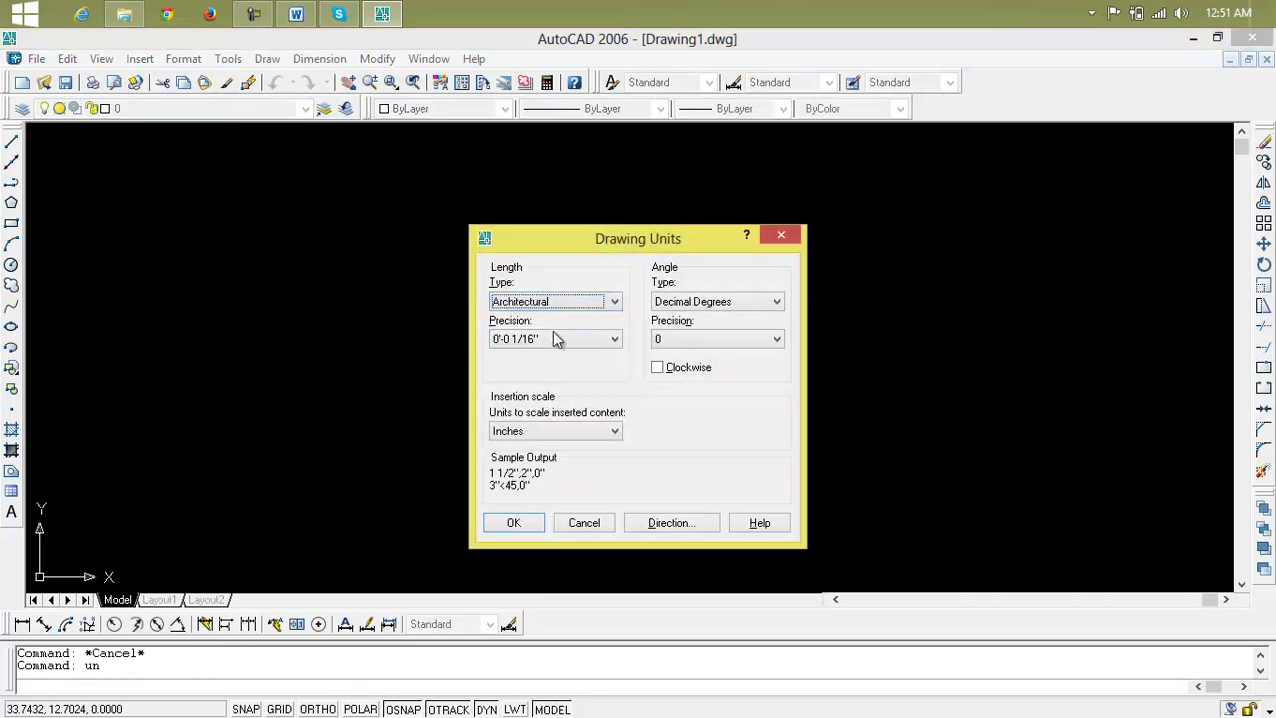
left_click(555, 339)
left_click(554, 353)
left_click(516, 524)
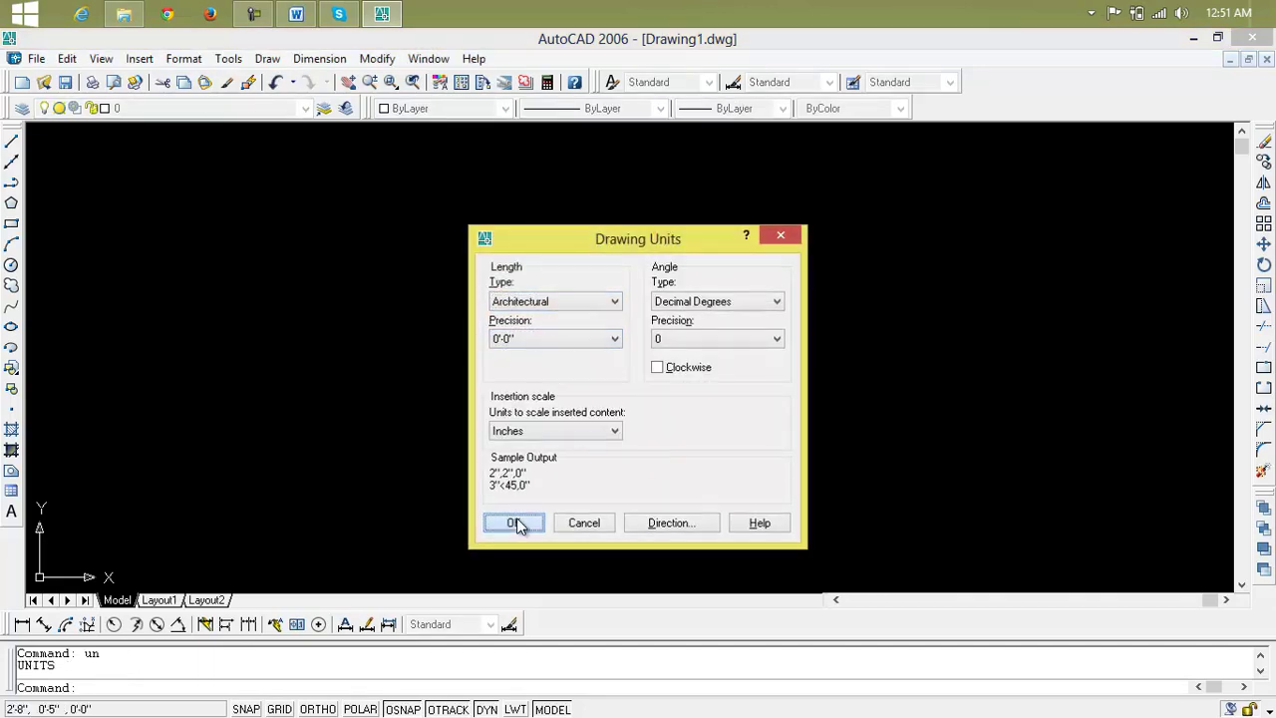
type("d")
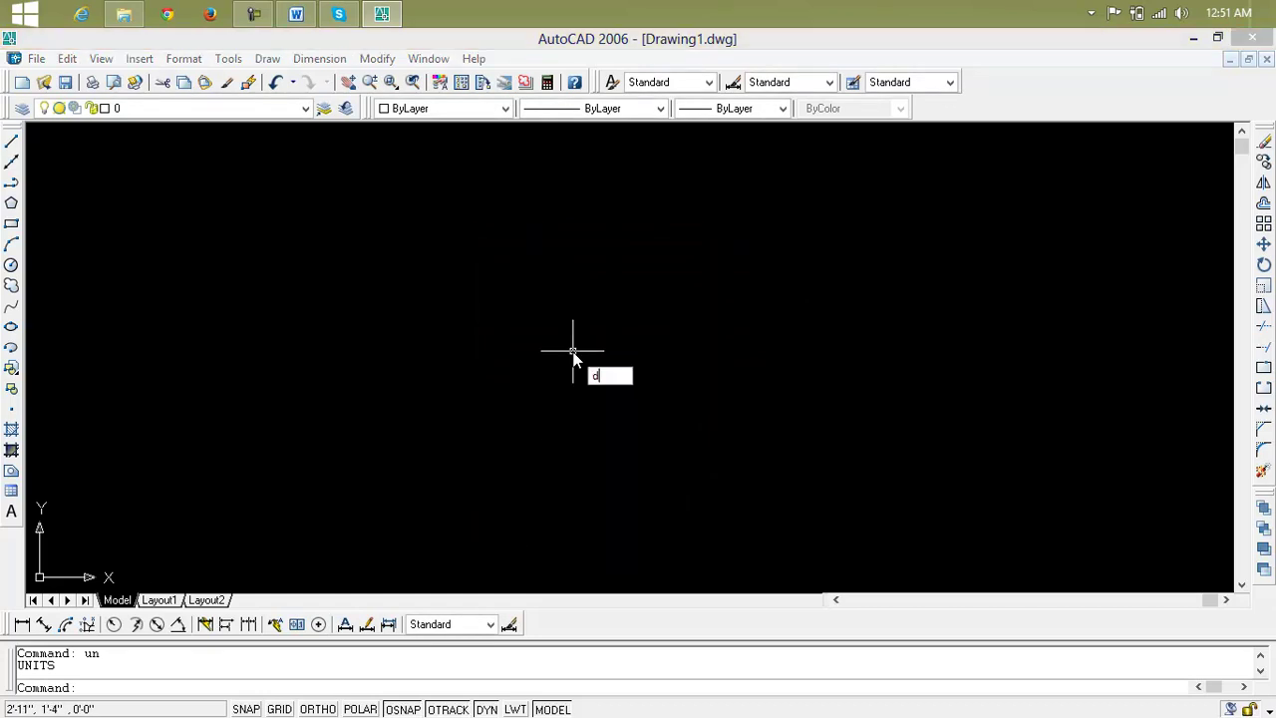
key("Return")
Give the Standard style Architectural primary units at 0'-0" precision, set it current, and close
left_click(821, 343)
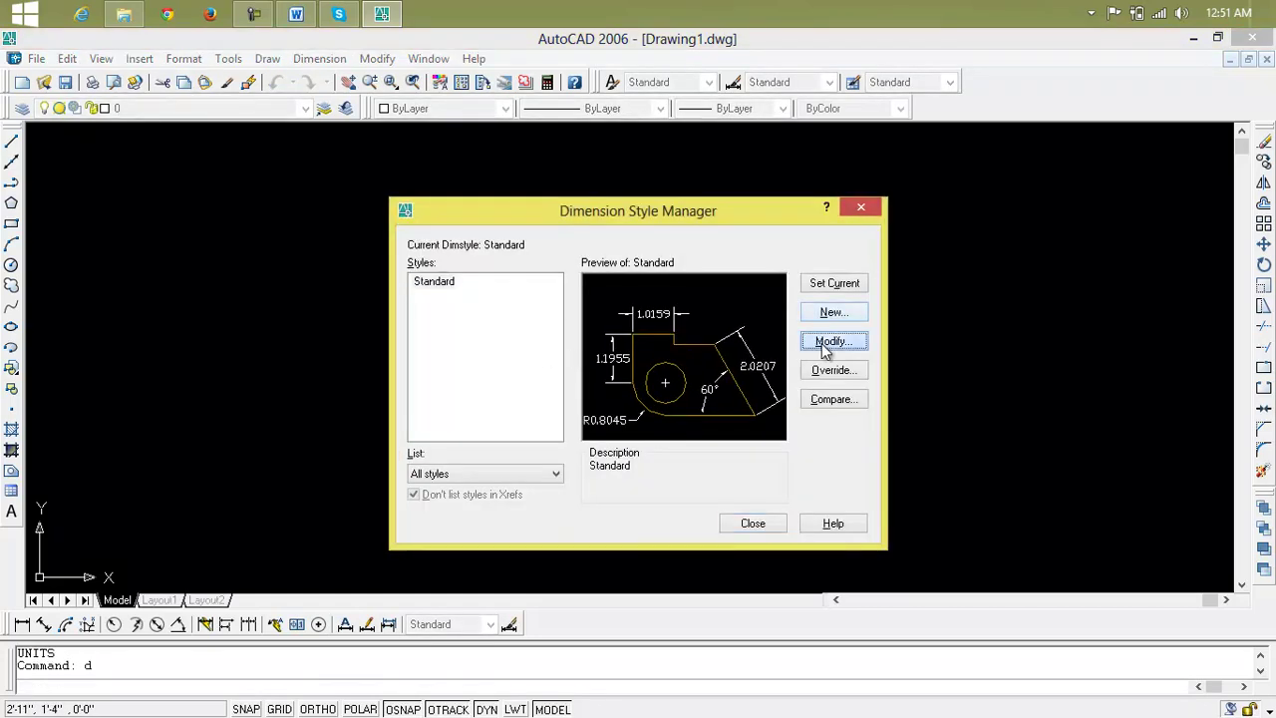
left_click(579, 261)
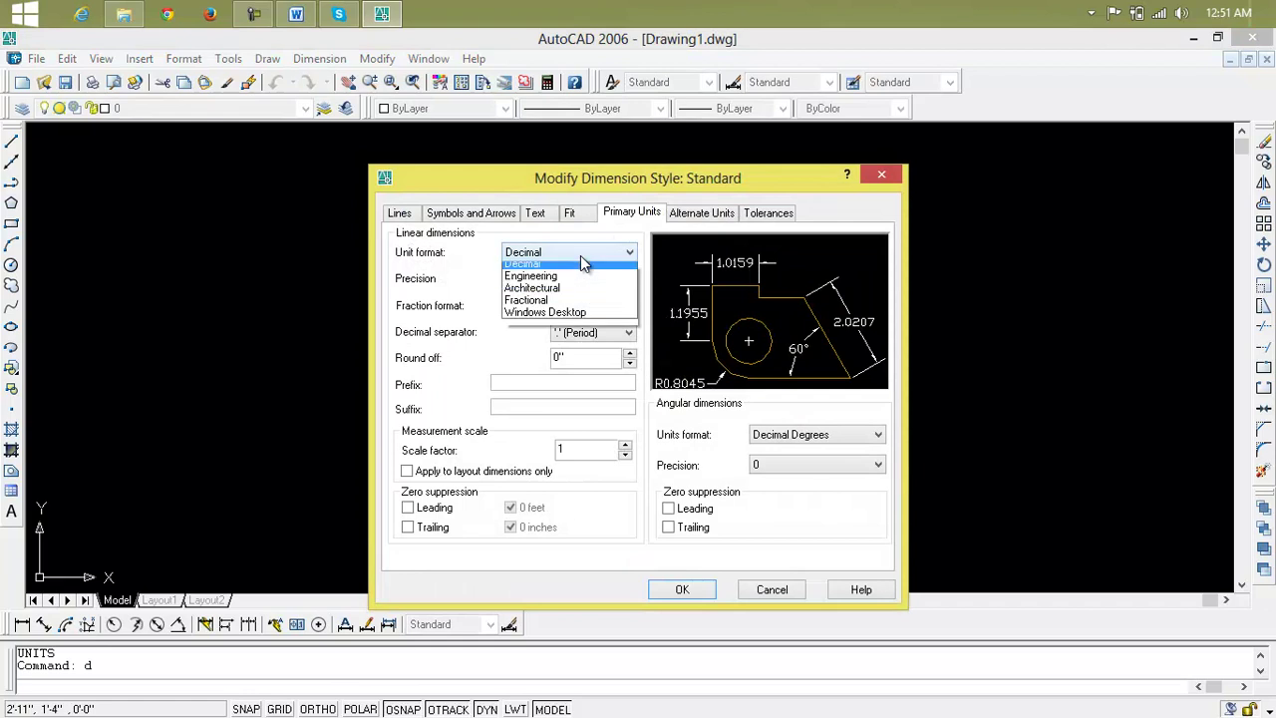
left_click(579, 302)
left_click(579, 280)
left_click(577, 295)
left_click(678, 589)
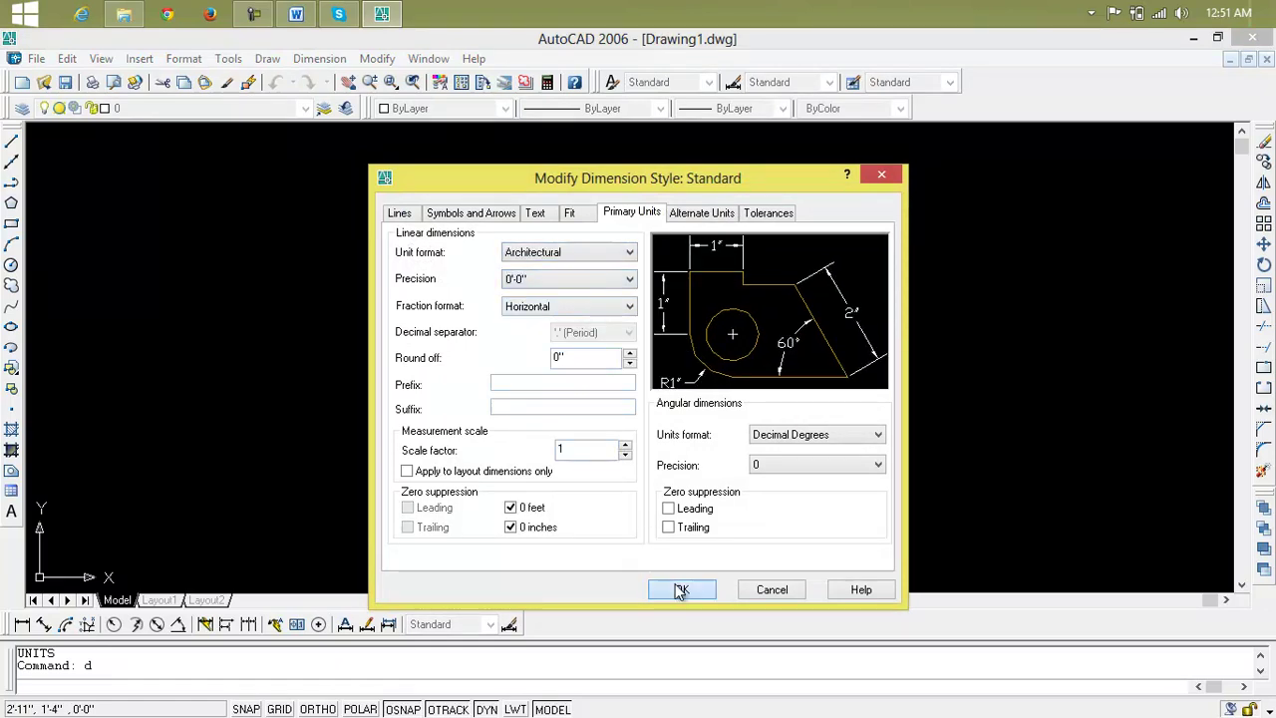
left_click(843, 284)
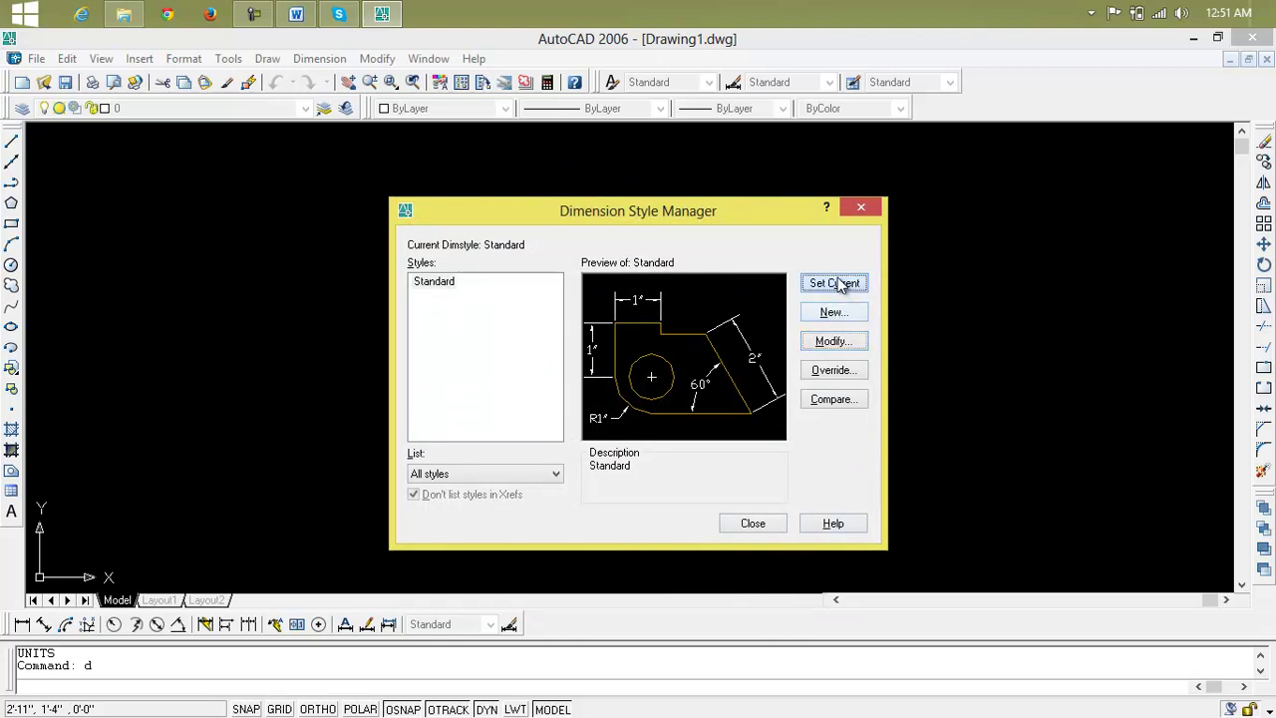
left_click(768, 524)
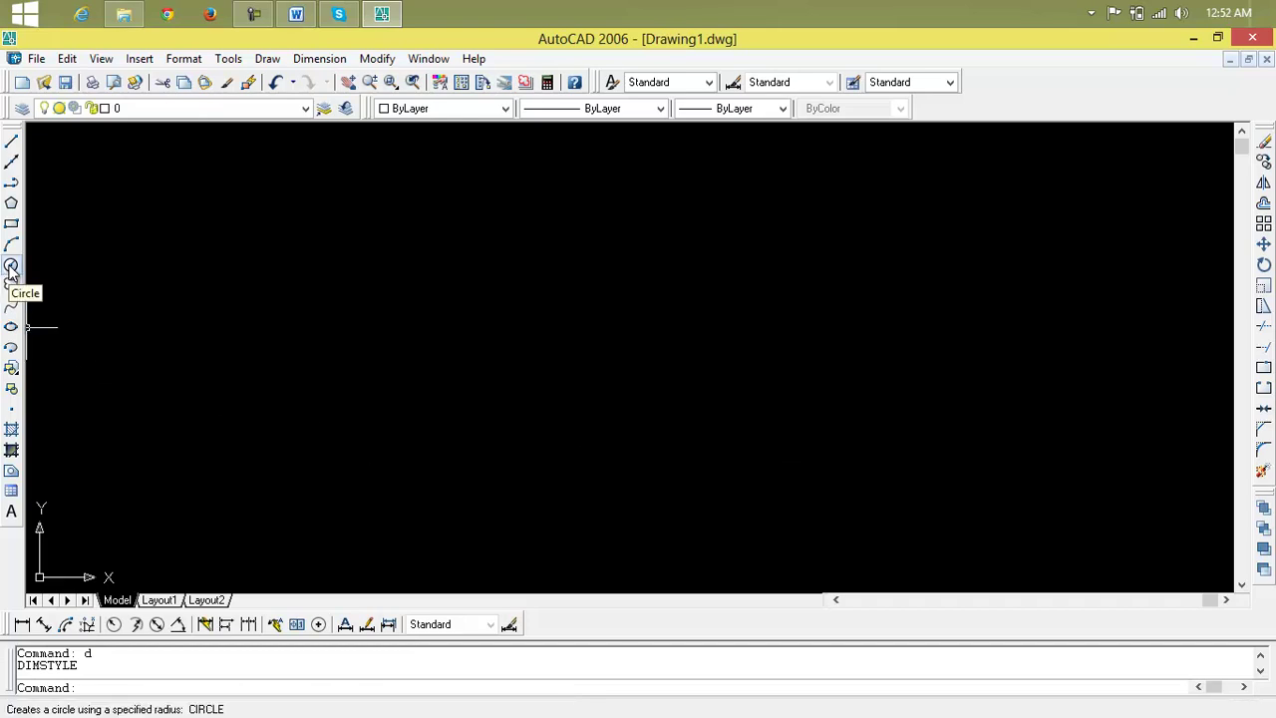
left_click(271, 317)
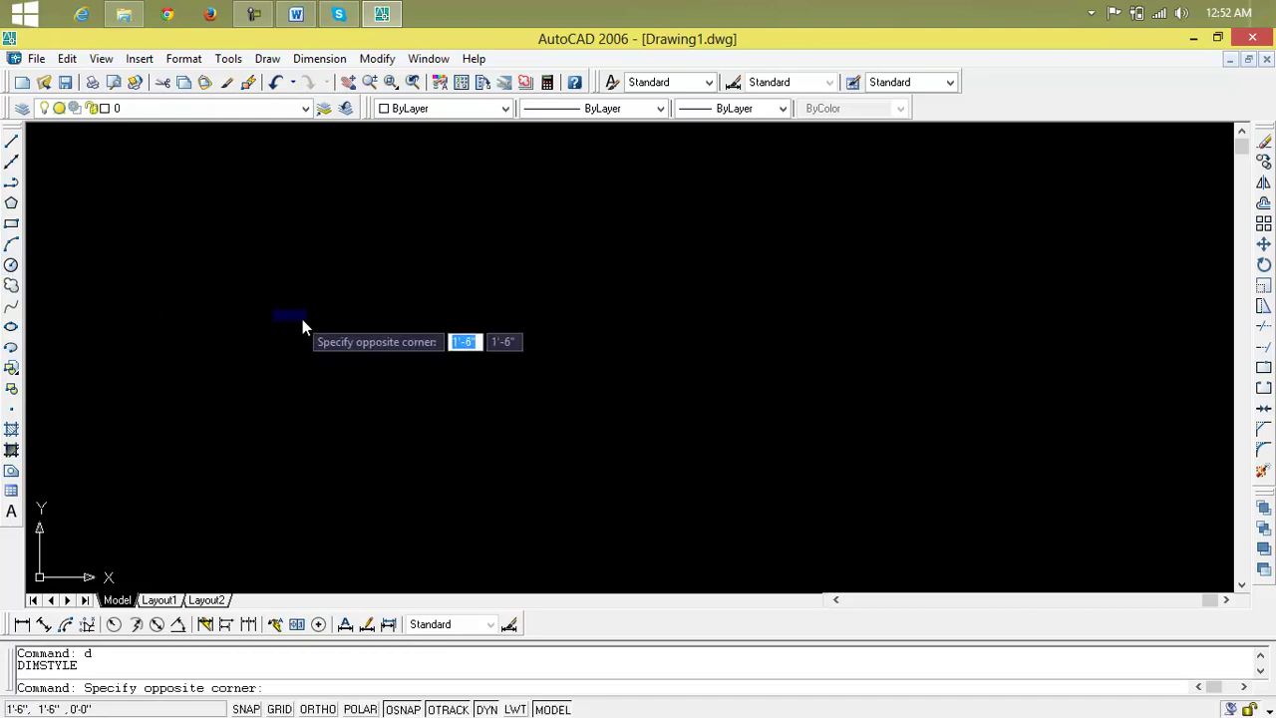
left_click(382, 345)
key("Escape")
key("Escape")
left_click(11, 264)
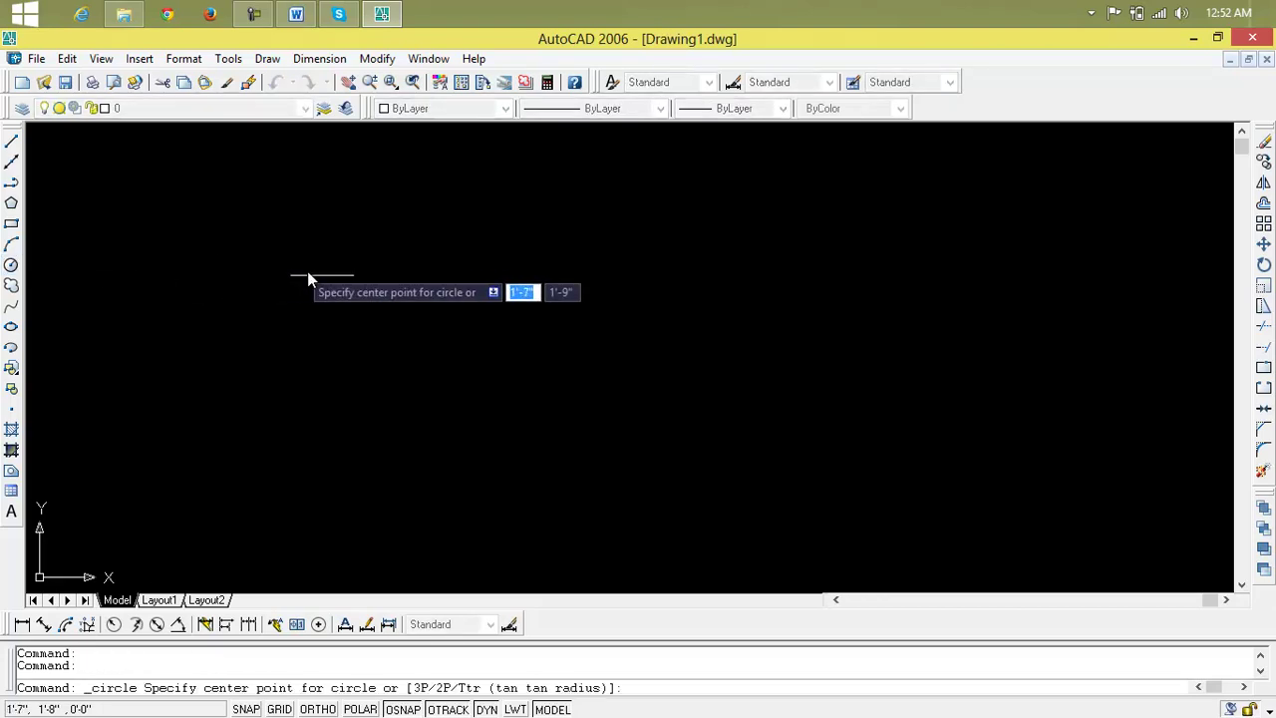
left_click(429, 325)
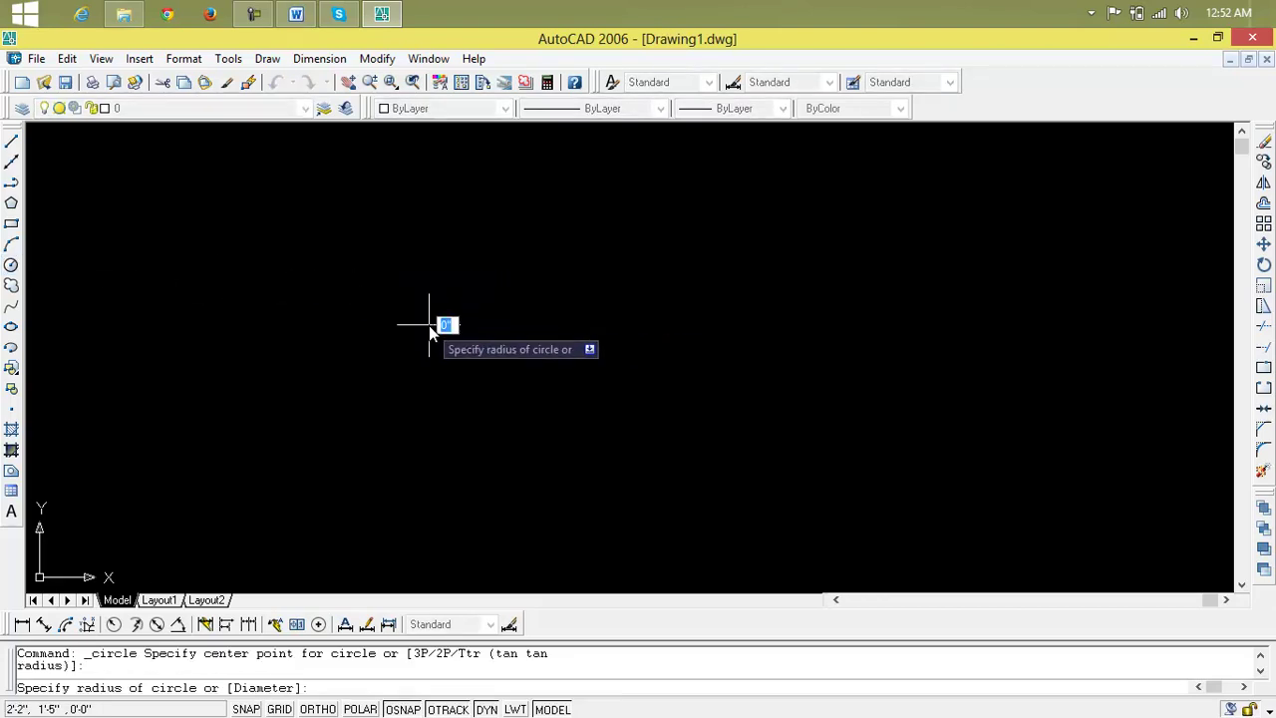
left_click(573, 324)
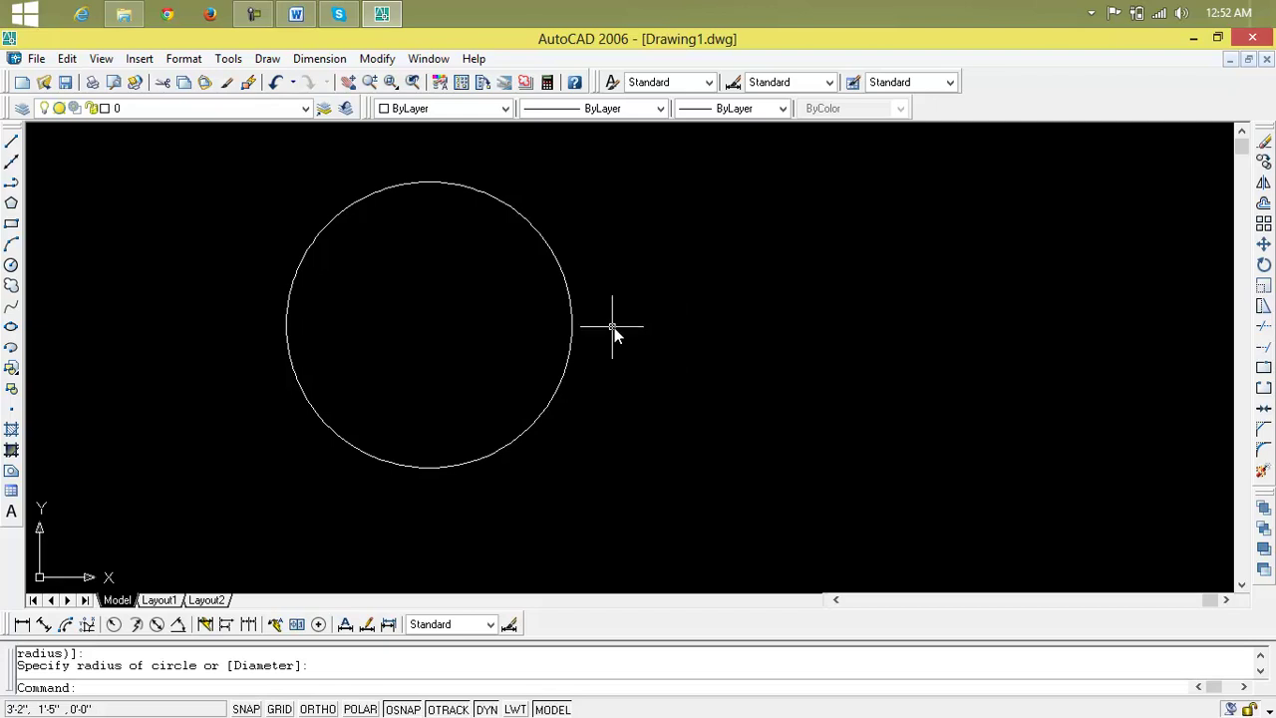
left_click(568, 302)
key("Delete")
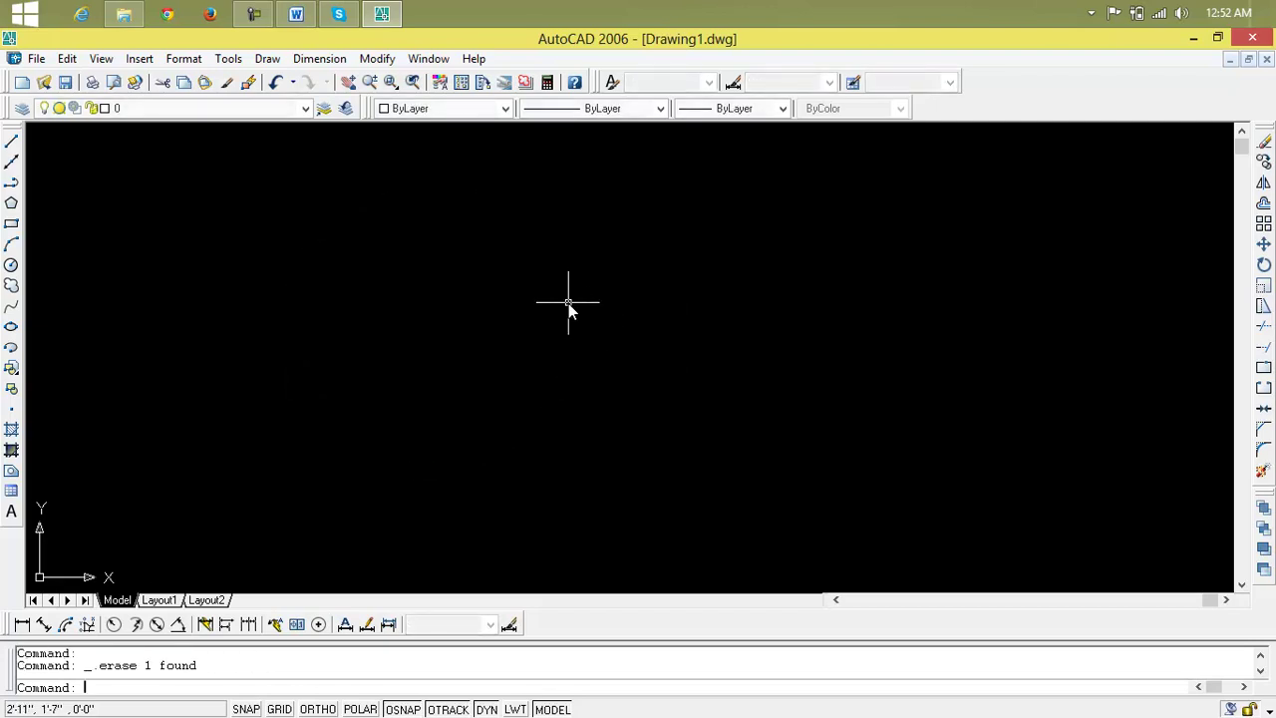
Draw a circle with a 10' radius and zoom to show the whole drawing
left_click(11, 264)
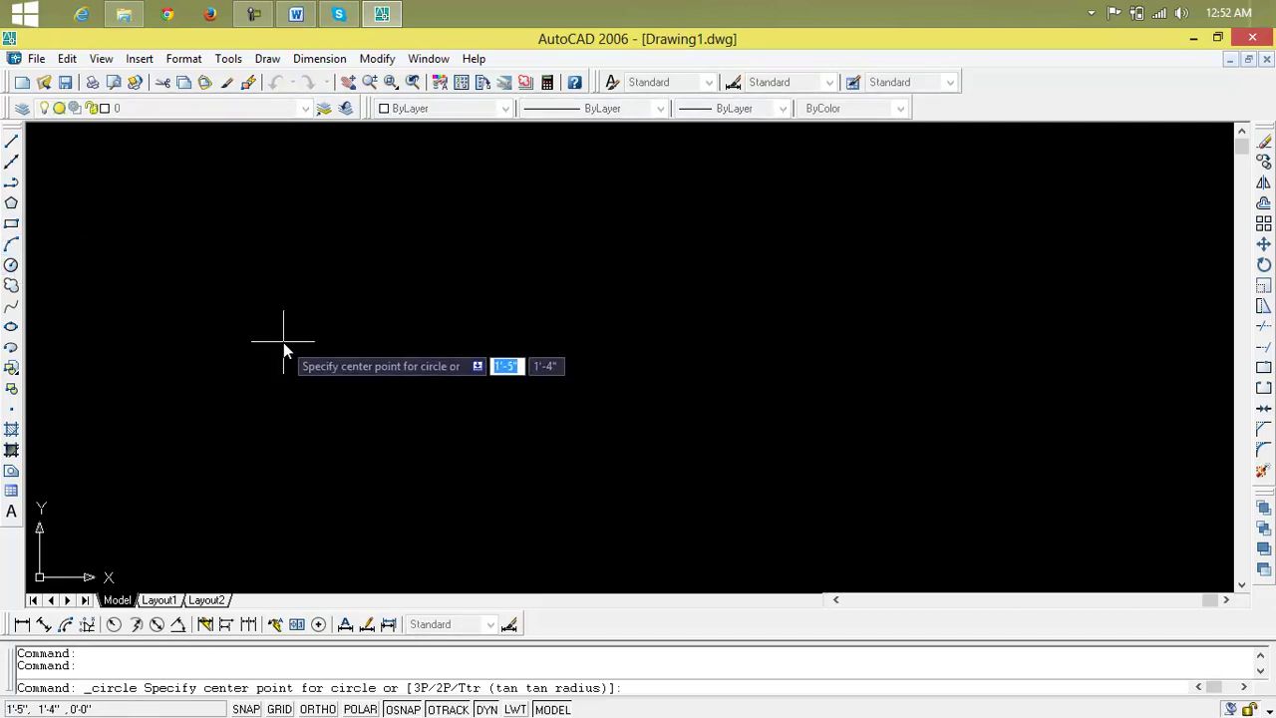
left_click(283, 340)
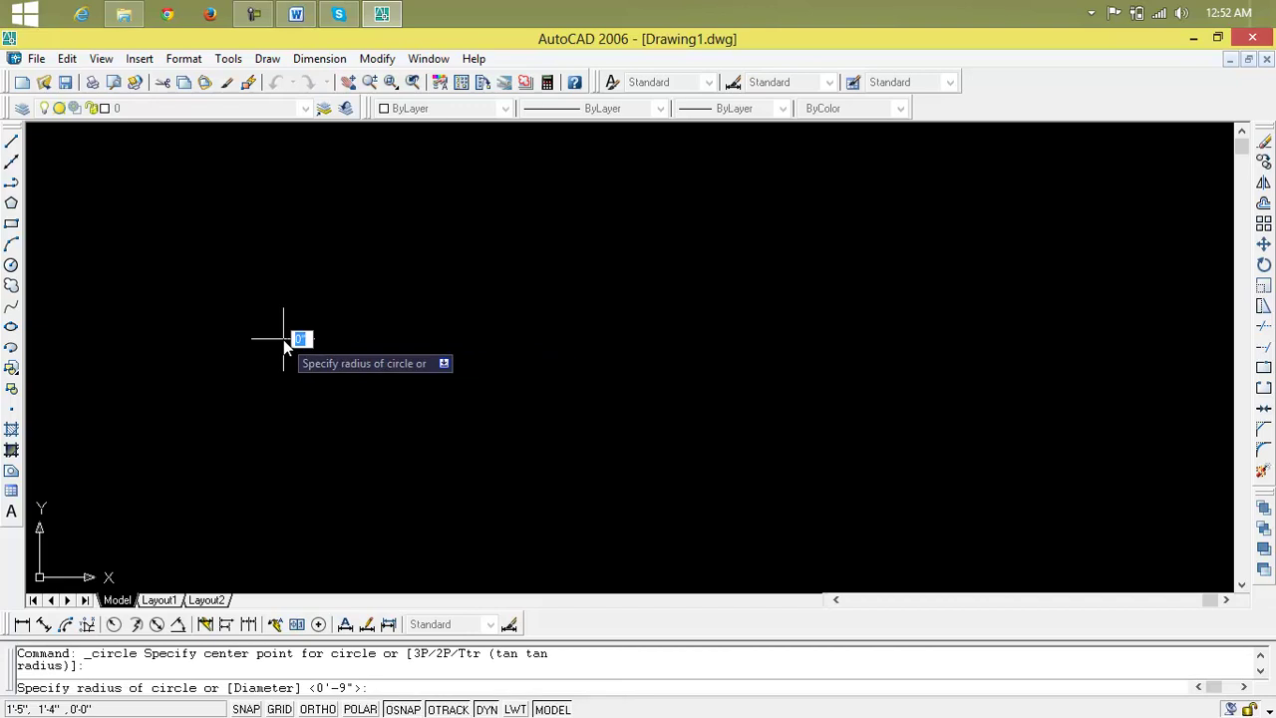
type("10'")
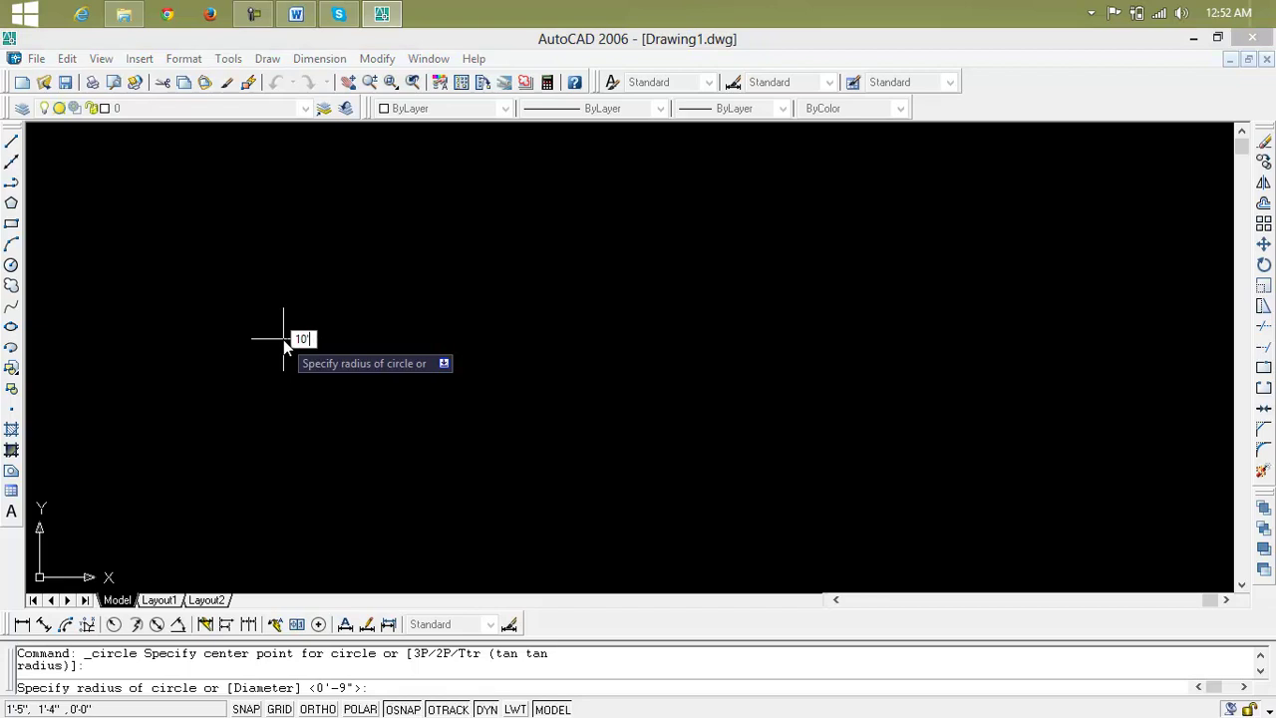
key("Return")
scroll(287, 344, "down", 4)
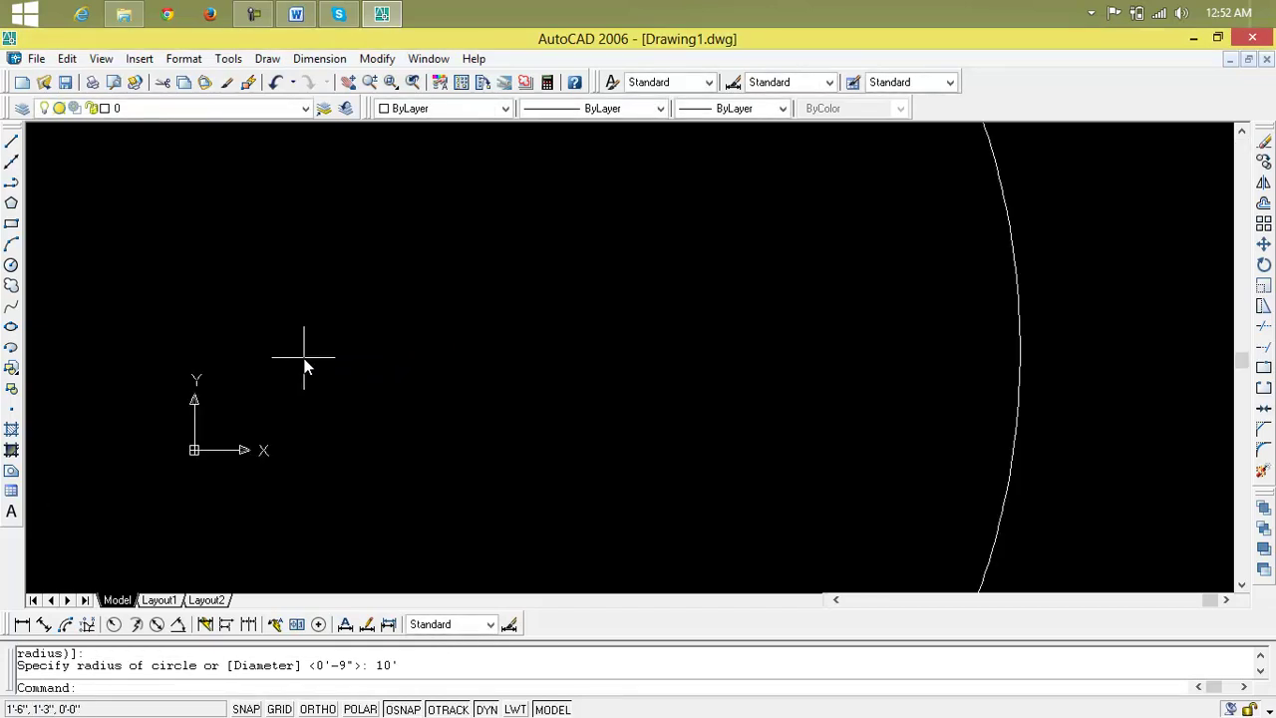
type("z")
key("Return")
type("a")
key("Return")
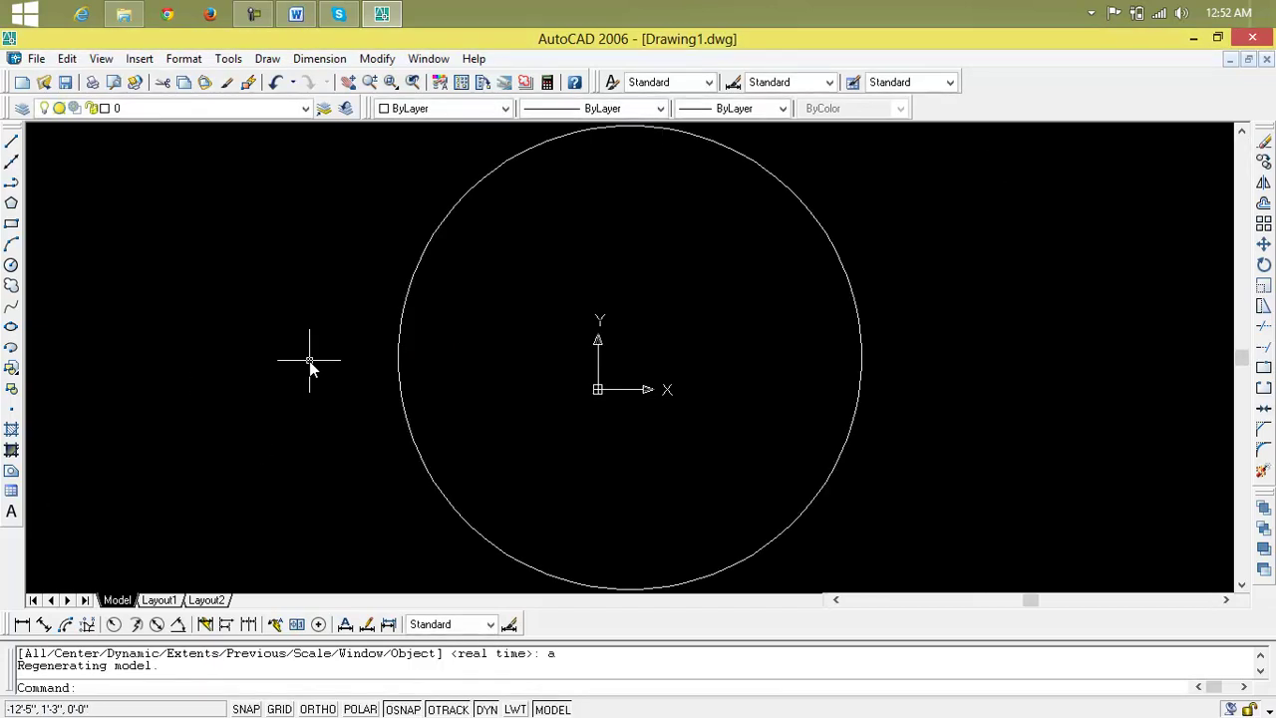
Stop displaying the UCS icon at the origin and pan the circle to the upper left
type("uc")
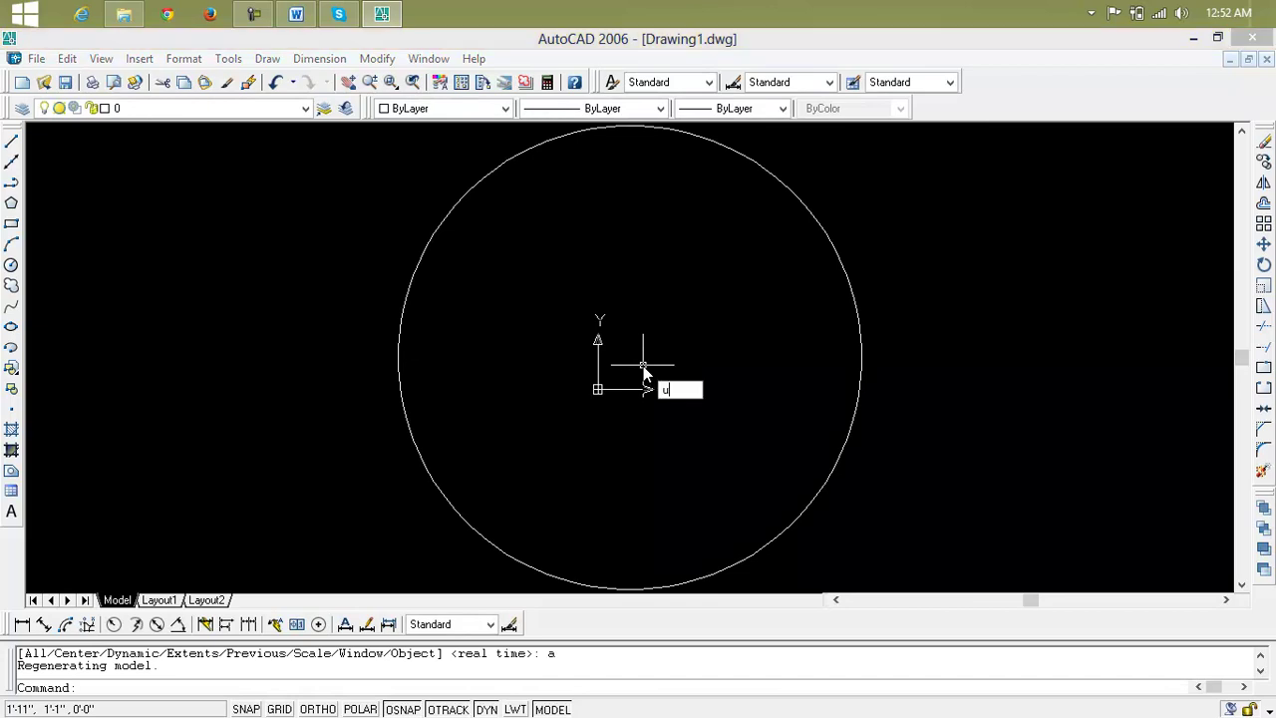
key("Return")
left_click(556, 359)
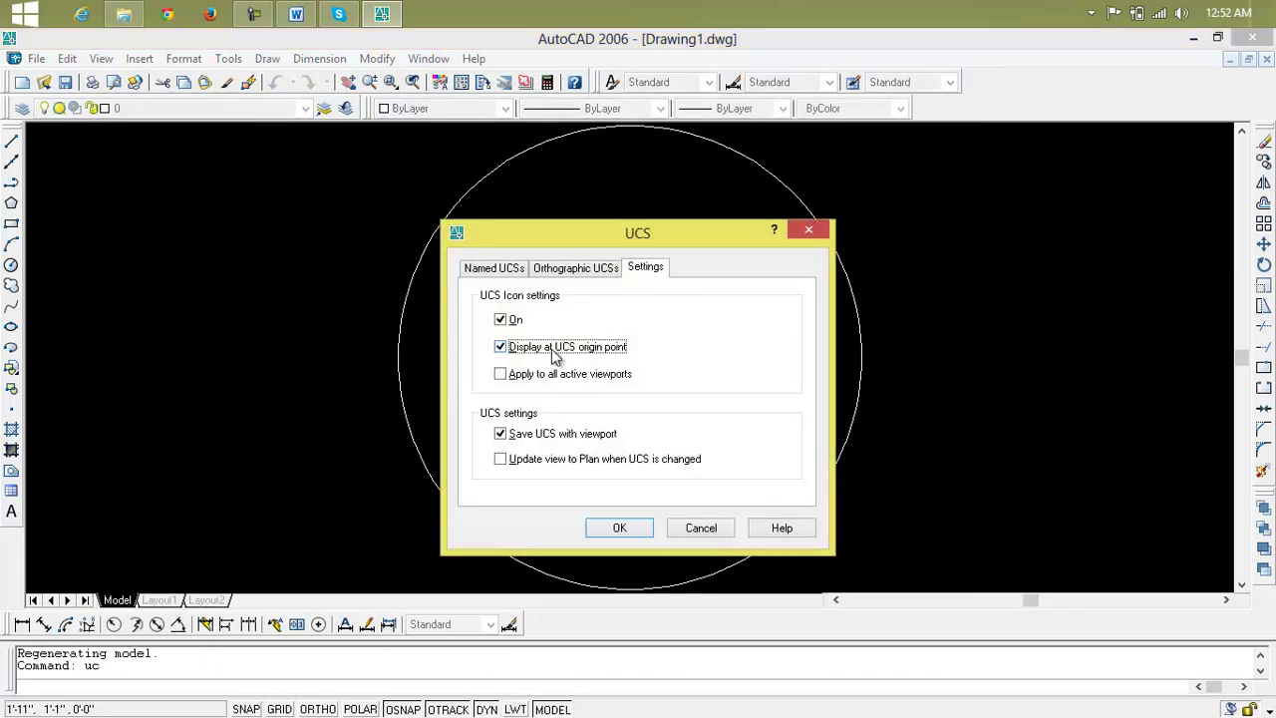
left_click(617, 528)
scroll(621, 501, "down", 3)
mouse_move(621, 496)
middle_mouse_down()
mouse_move(455, 345)
mouse_move(427, 342)
middle_mouse_up()
key("Escape")
key("Escape")
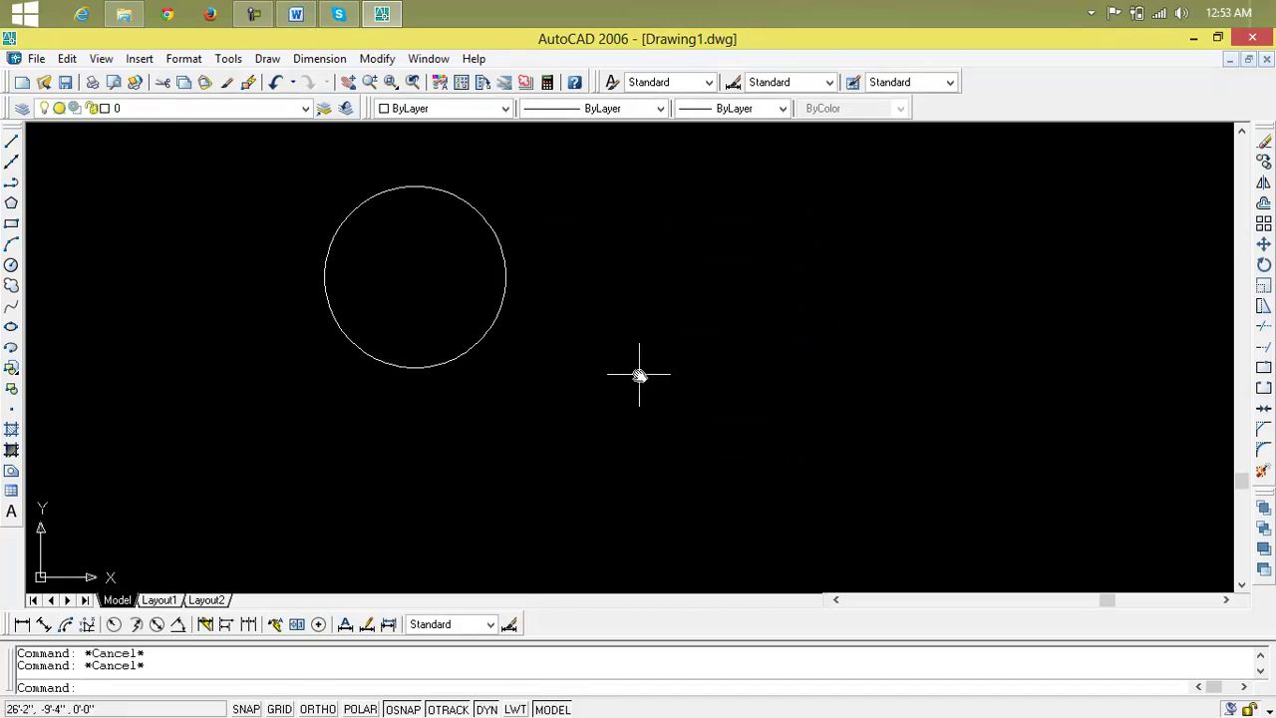
Draw a 10'-diameter circle centred to the right of the first circle
type("c")
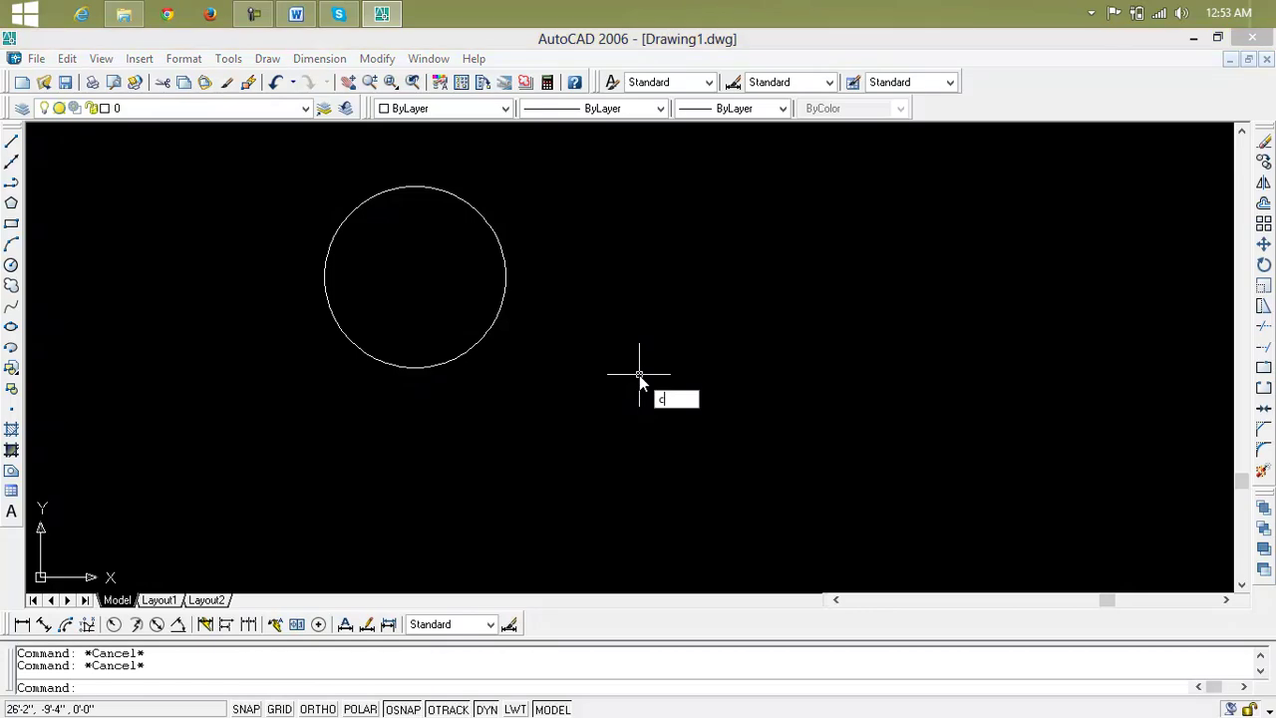
key("Return")
left_click(634, 340)
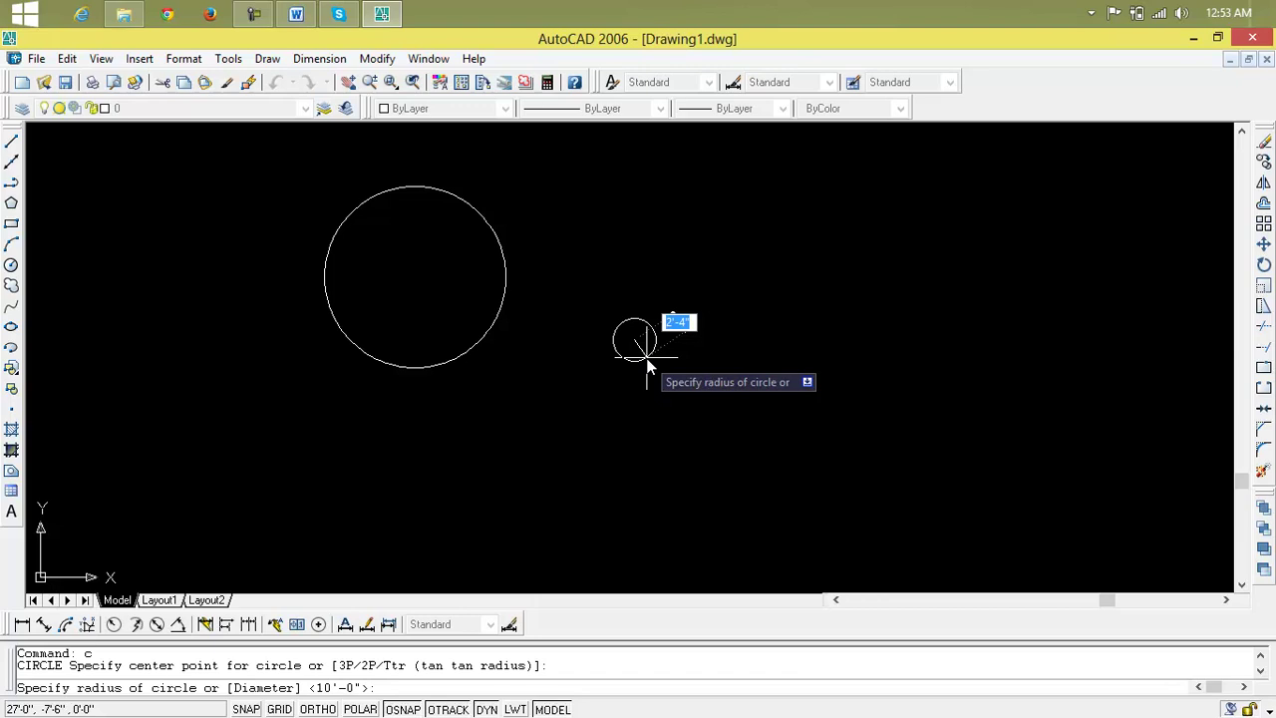
type("d")
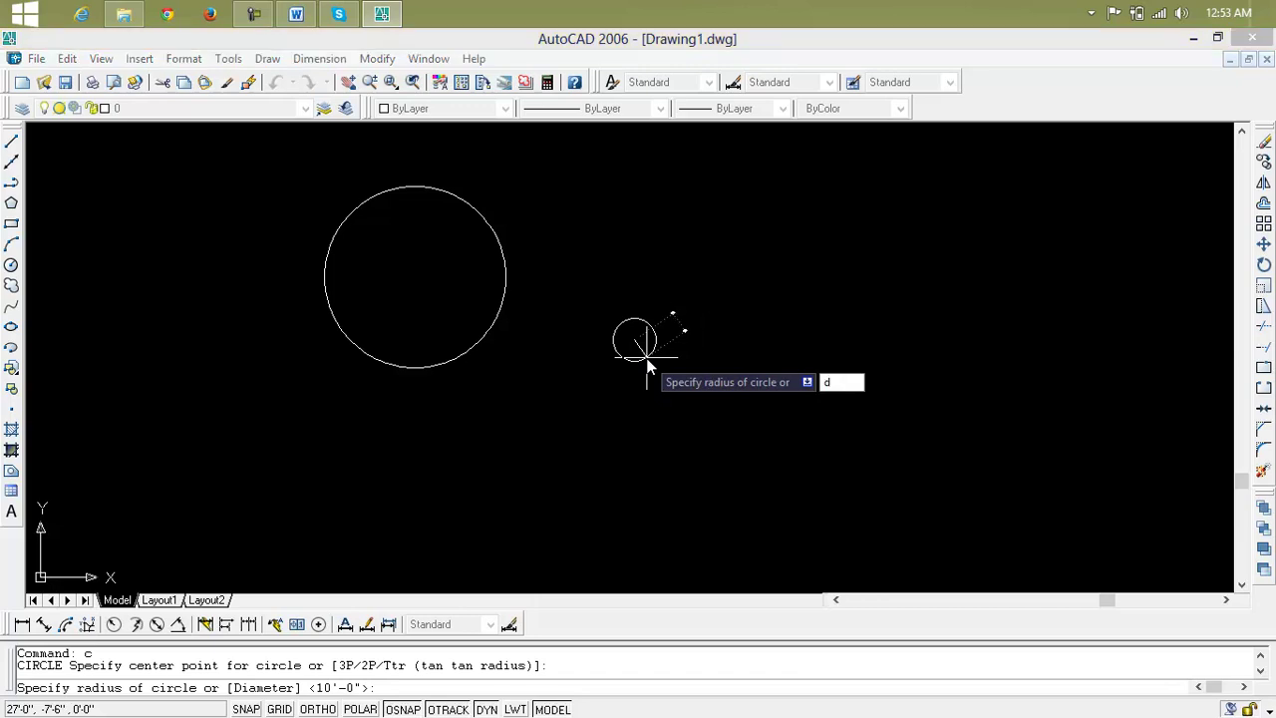
key("Return")
type("10")
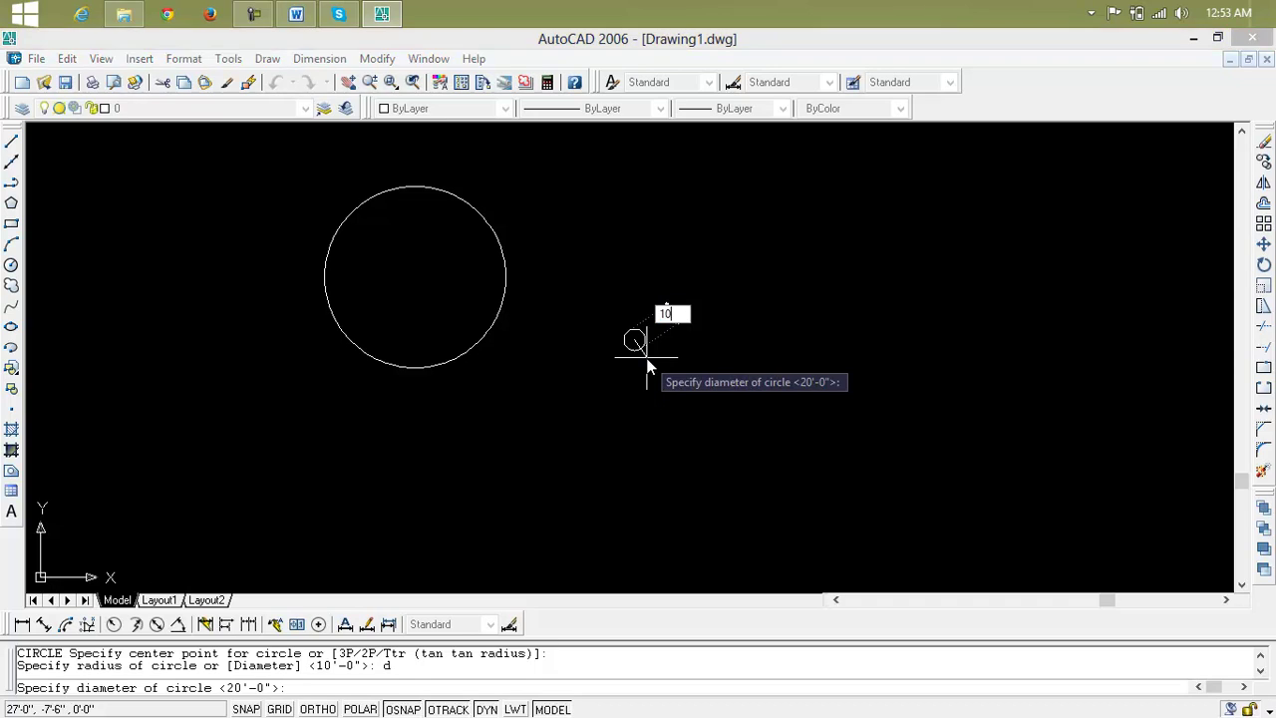
key("Return")
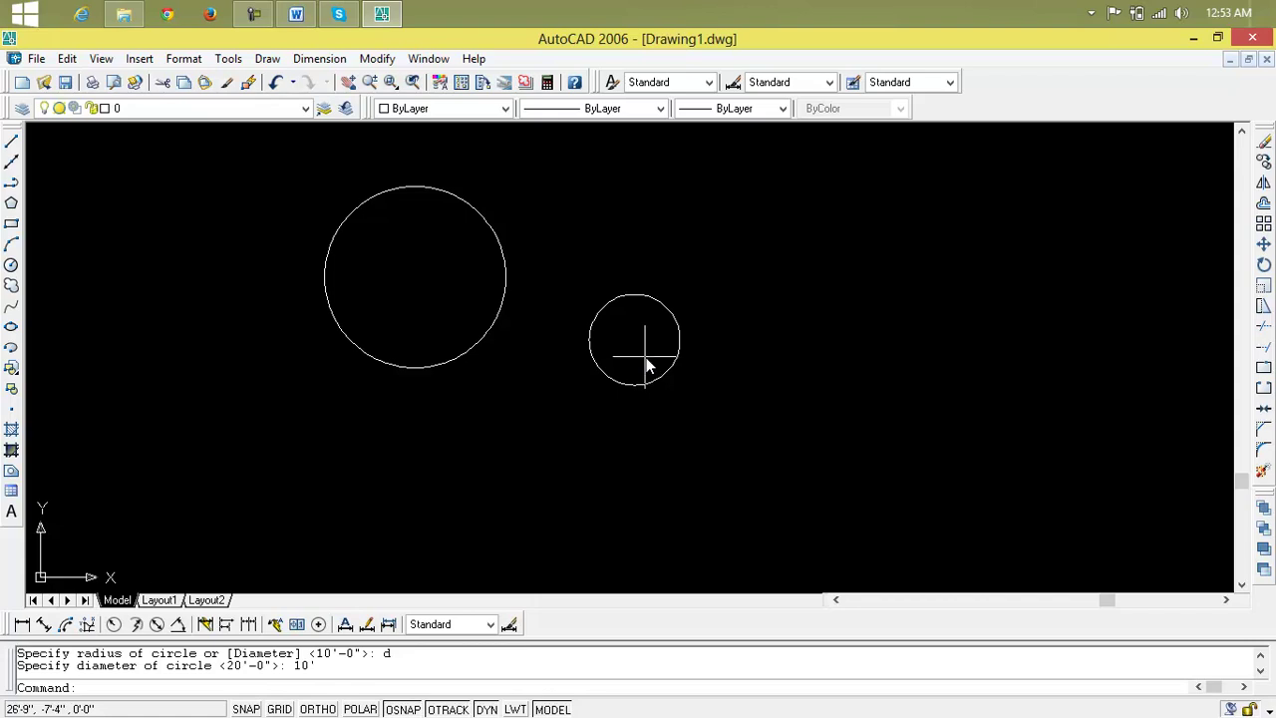
Window-select both circles and erase them
left_click(777, 217)
left_click(372, 378)
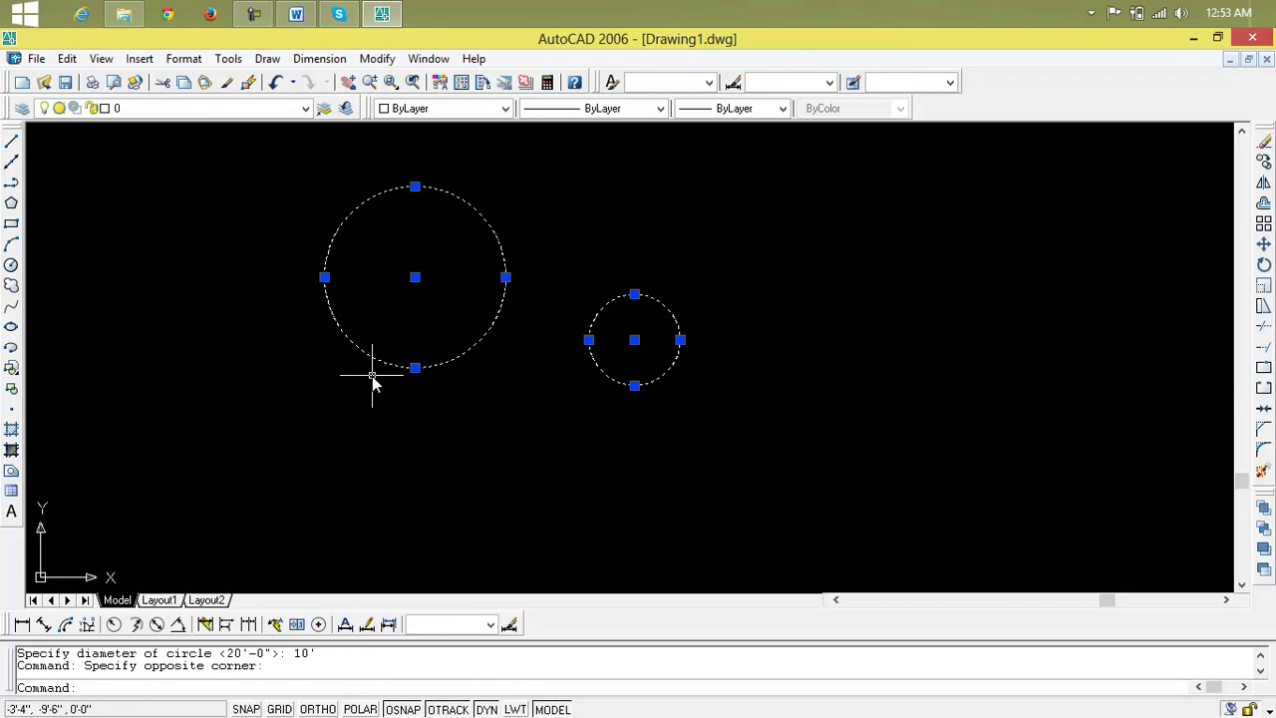
key("Delete")
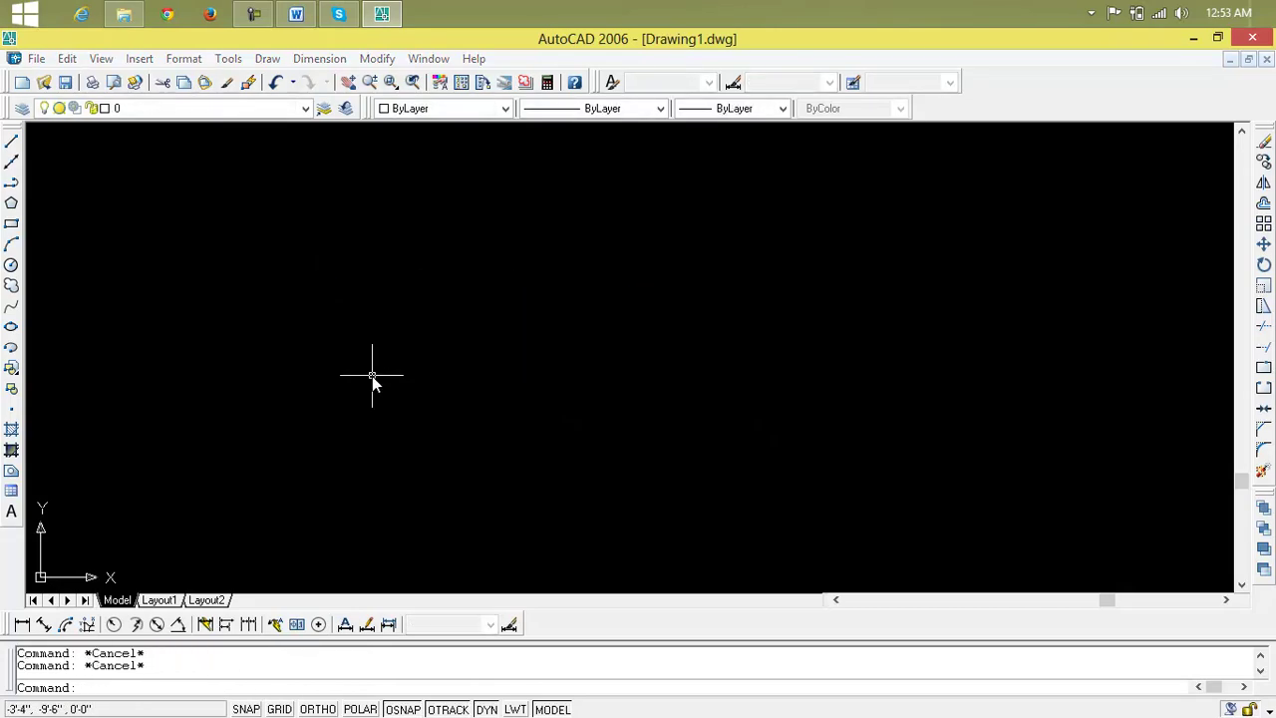
Draw a horizontal 10' line with Ortho turned on
type("l")
key("Return")
left_click(332, 339)
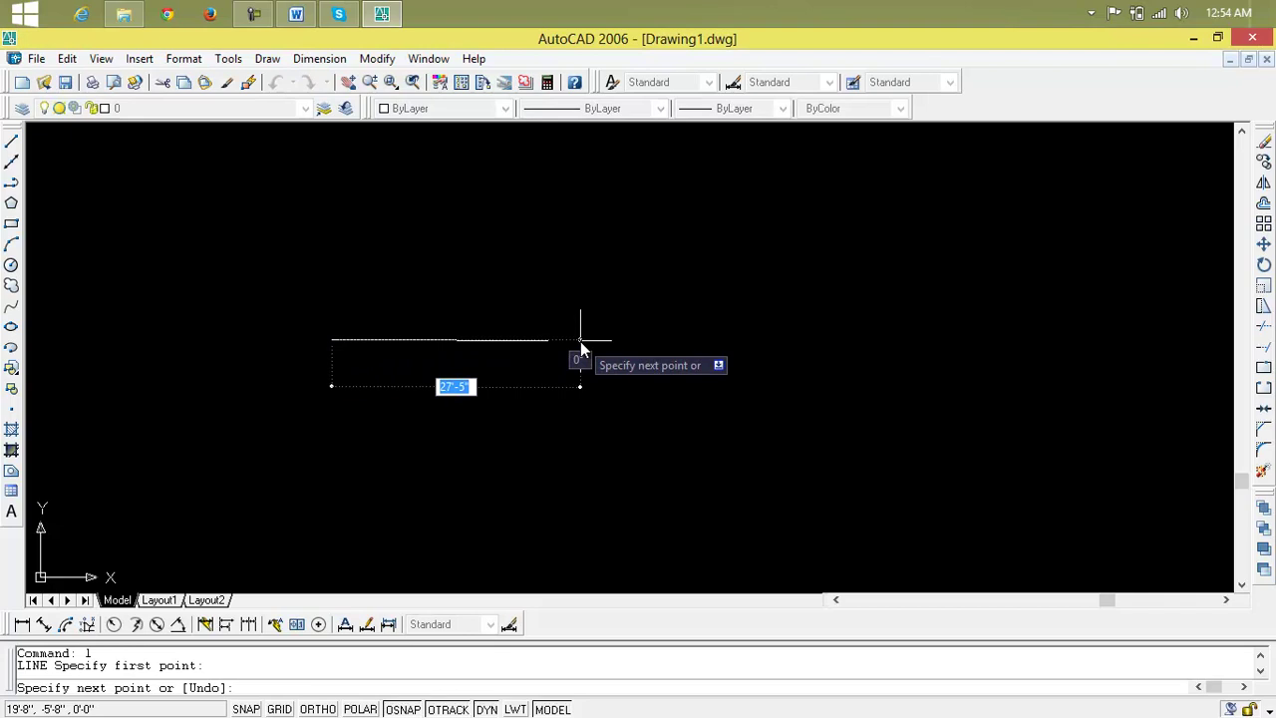
key("F8")
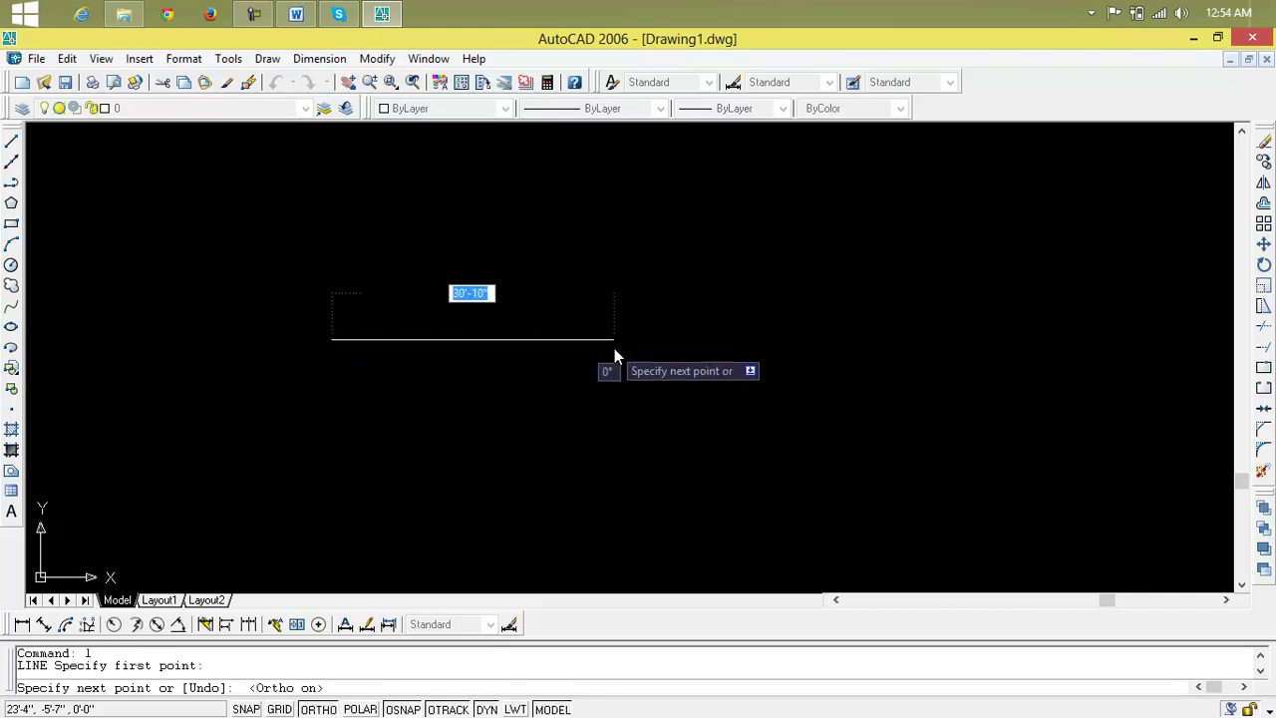
type("10'")
key("Return")
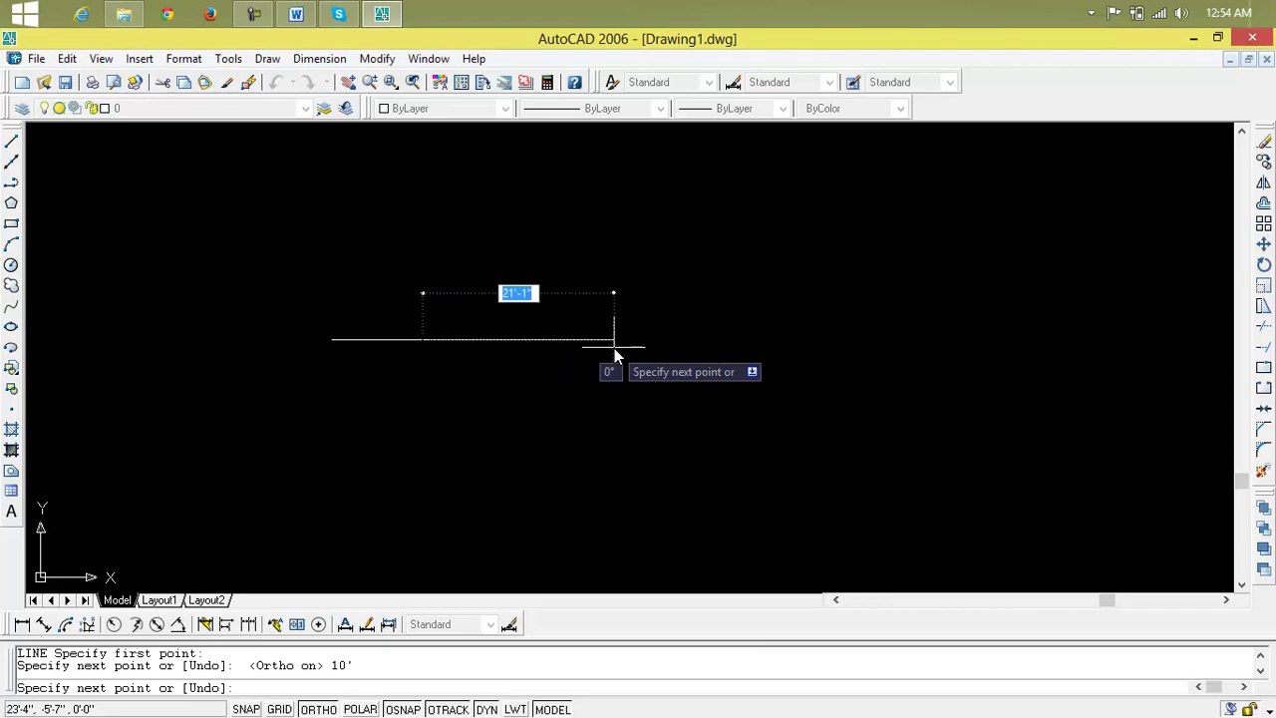
key("Escape")
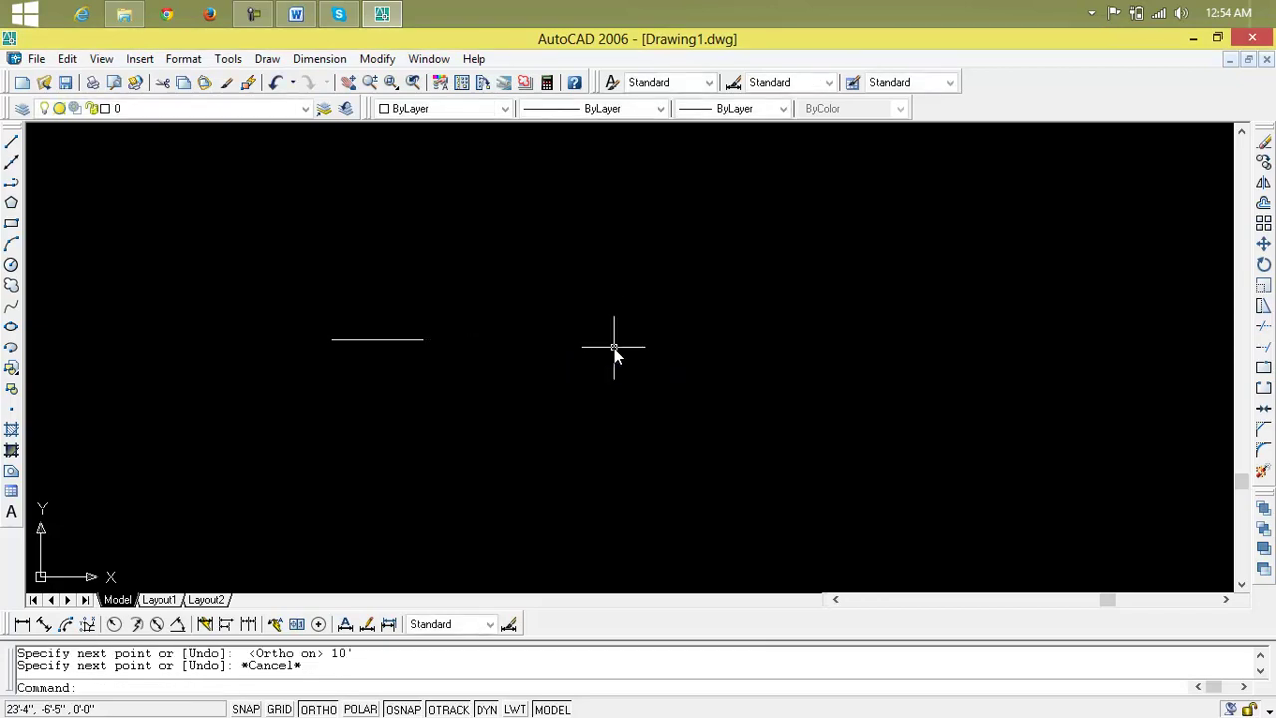
key("Escape")
key("Escape")
Zoom all and measure the line's endpoints with DIST, confirming 10'-0"
type("z")
key("Return")
type("a")
key("Return")
middle_click_drag(454, 441, 429, 197)
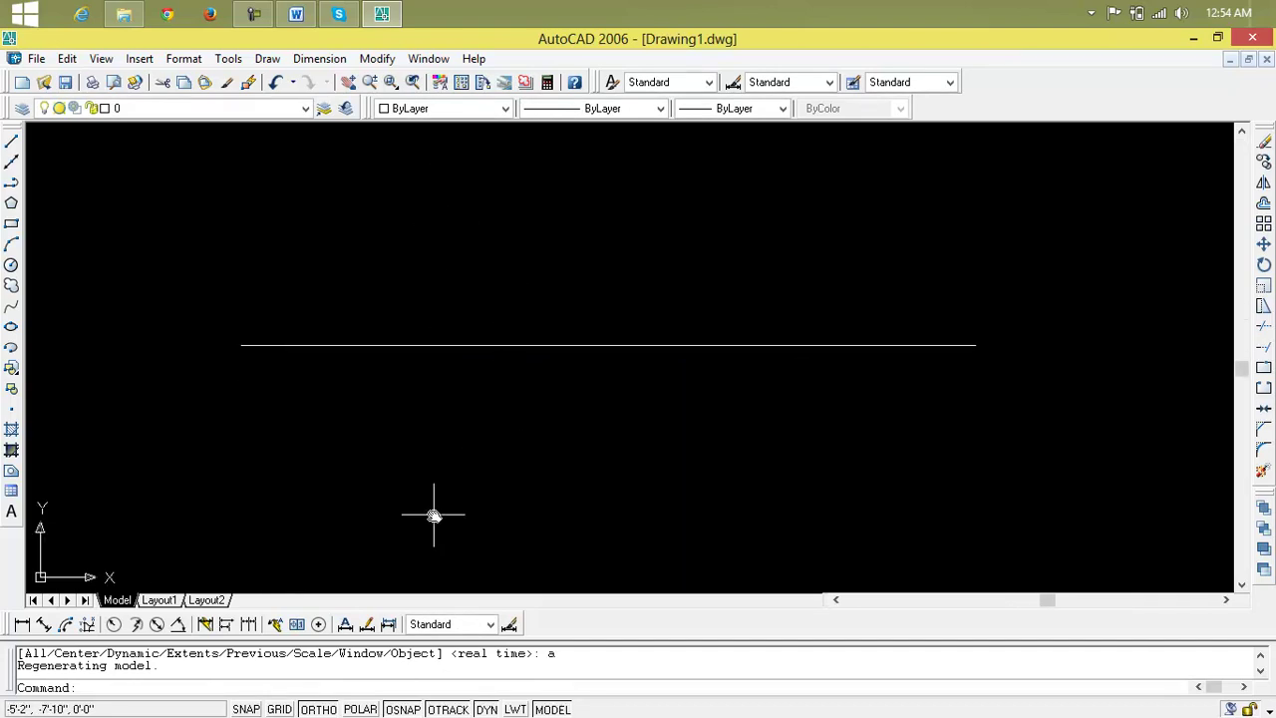
type("di")
key("Return")
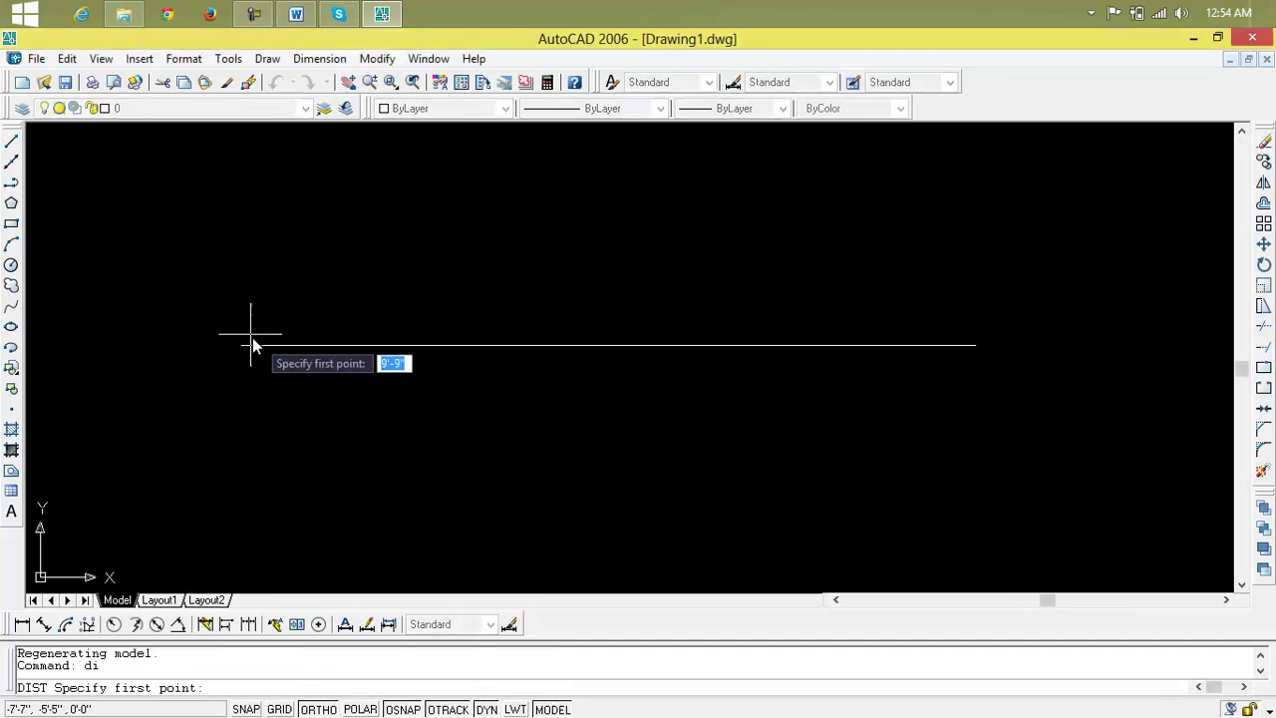
left_click(240, 345)
left_click(975, 344)
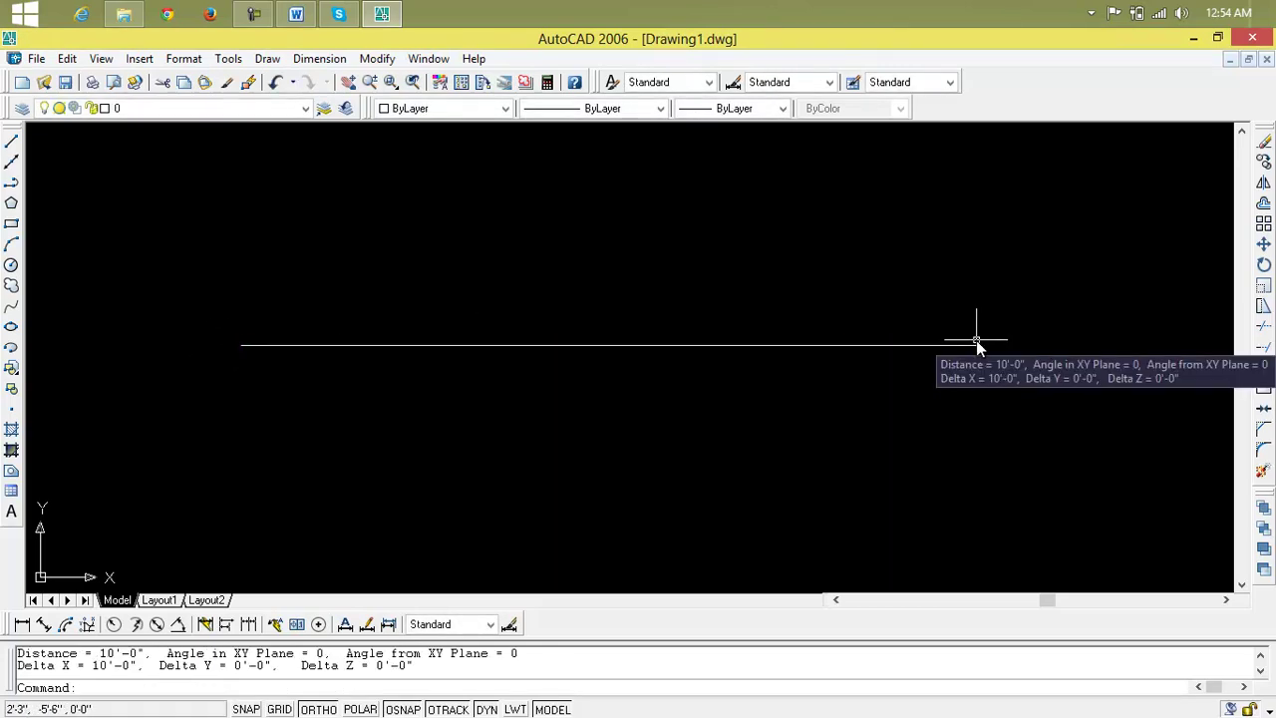
key("Escape")
key("Escape")
mouse_move(911, 379)
middle_mouse_down()
mouse_move(895, 396)
mouse_move(812, 372)
middle_mouse_up()
scroll(895, 396, "down", 4)
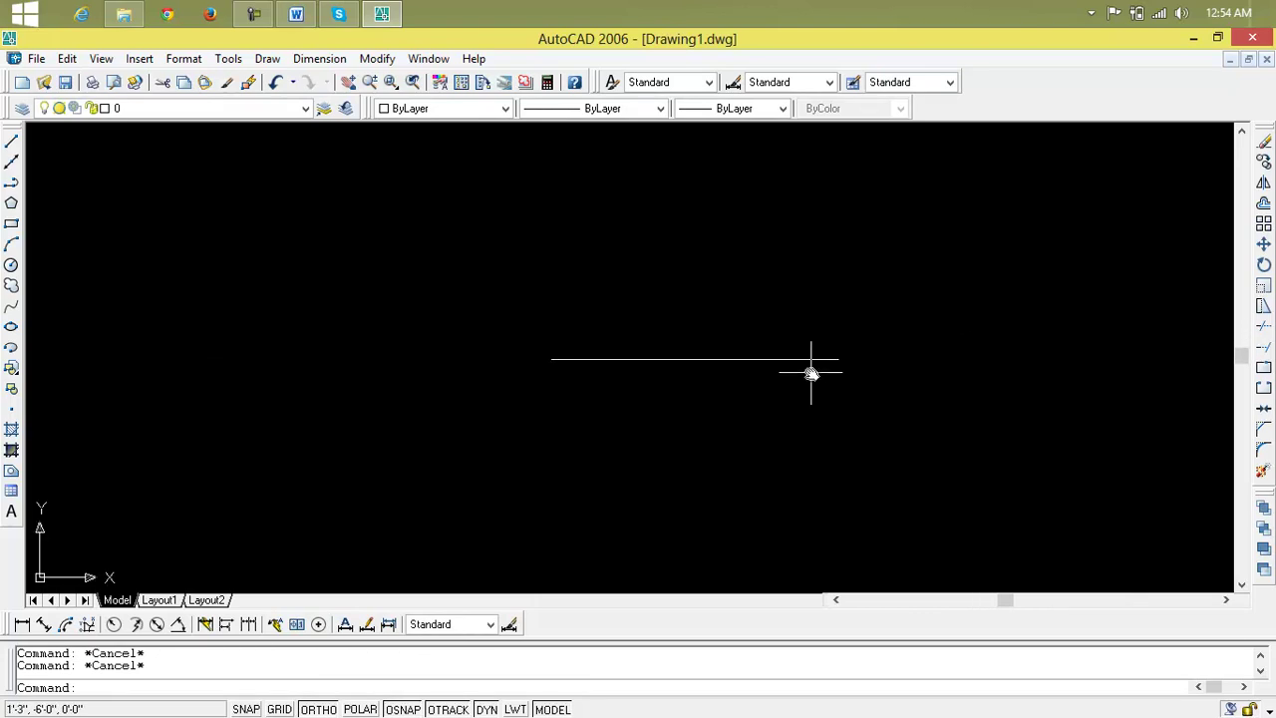
Draw a 10'-radius circle centred on the 10' line's midpoint
type("c")
key("Return")
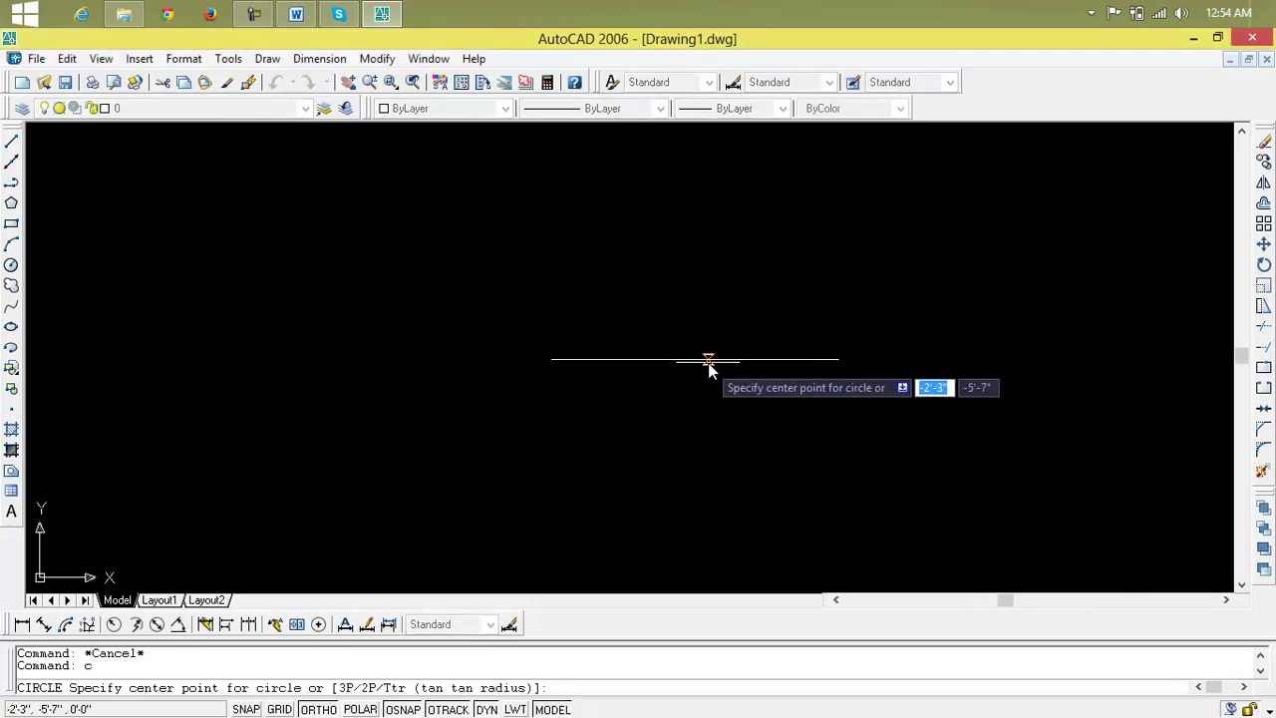
left_click(694, 359)
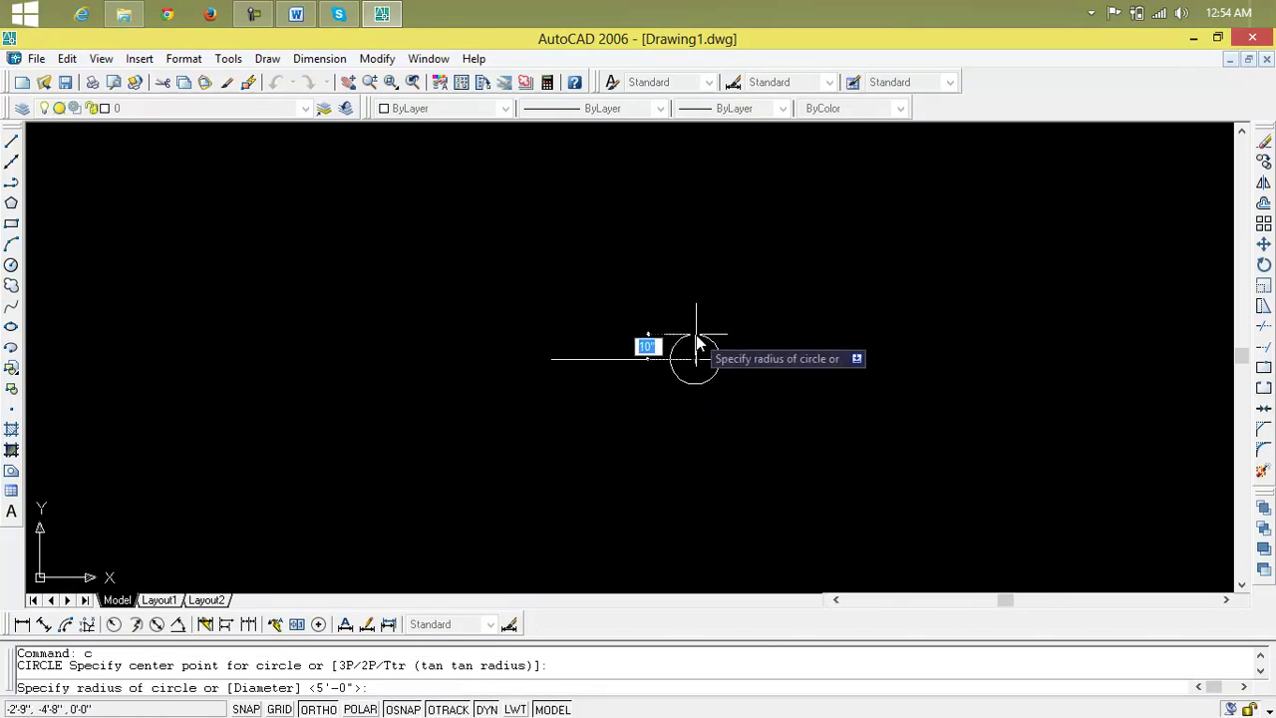
type("1")
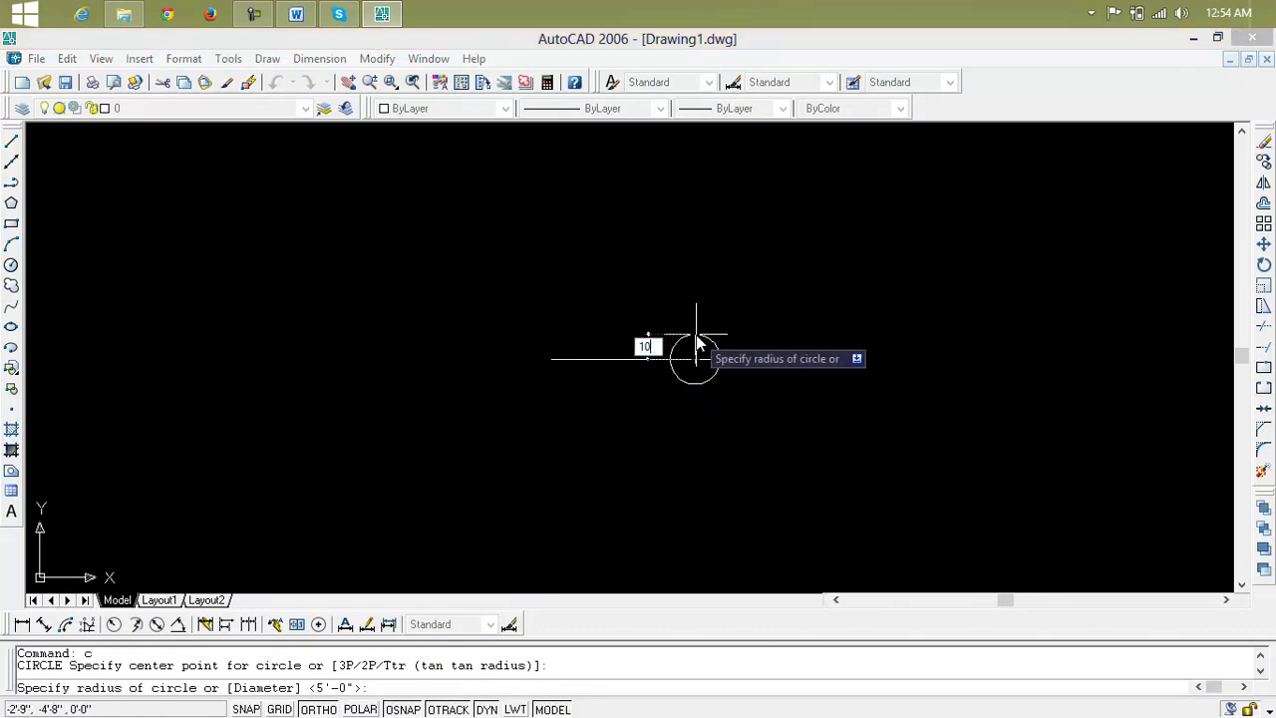
key("Return")
scroll(702, 350, "down", 1)
scroll(702, 350, "down", 2)
middle_click_drag(702, 350, 321, 323)
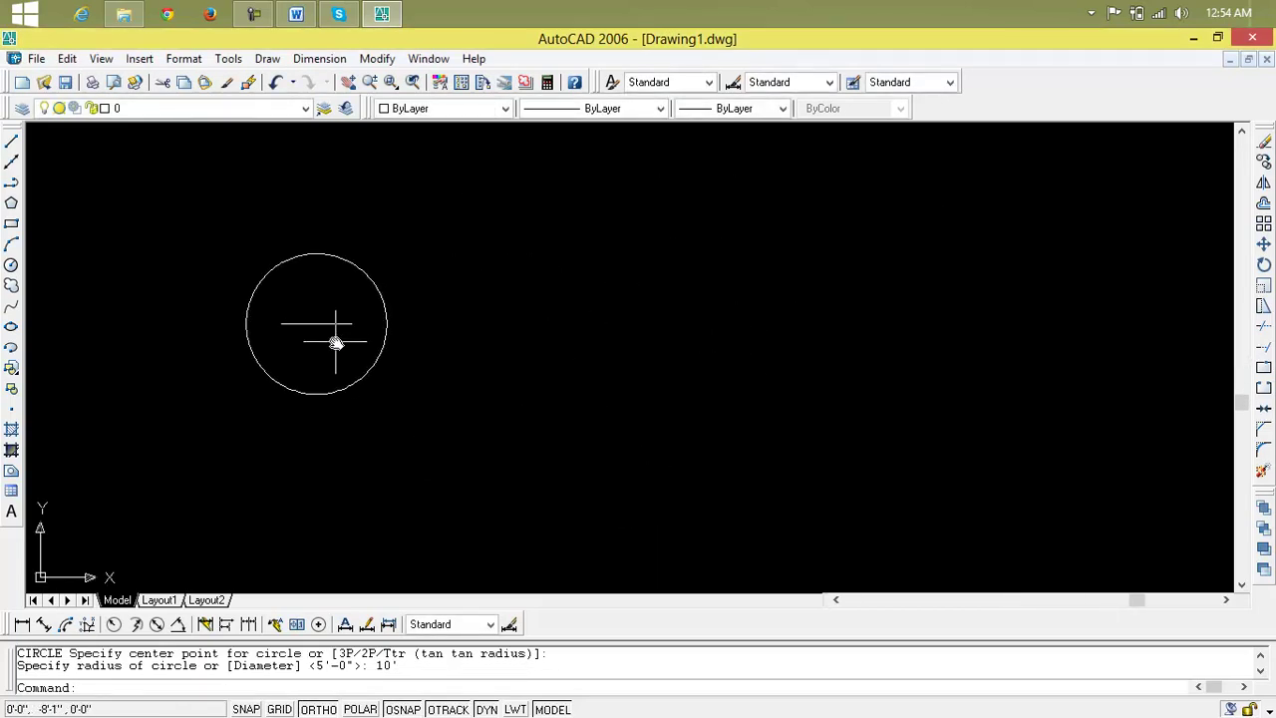
left_click(331, 325)
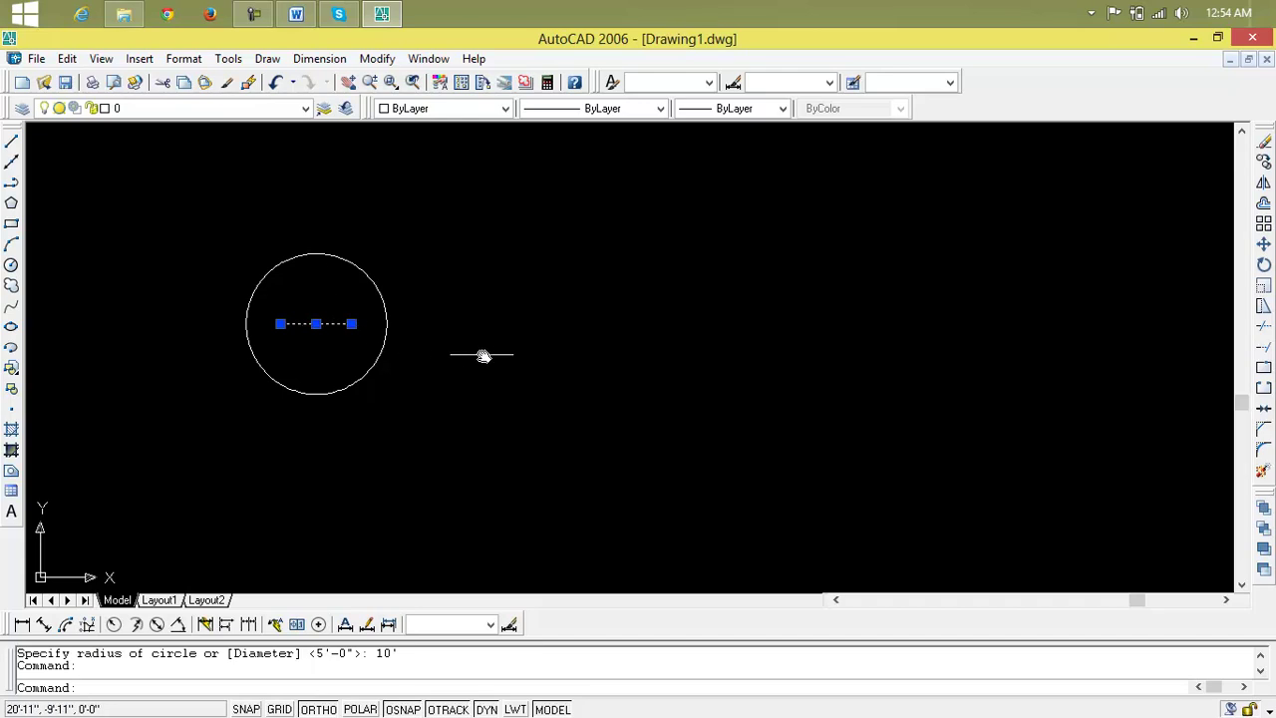
Draw a 10'-diameter circle on the line's midpoint so its edge meets both line ends
key("Escape")
key("Escape")
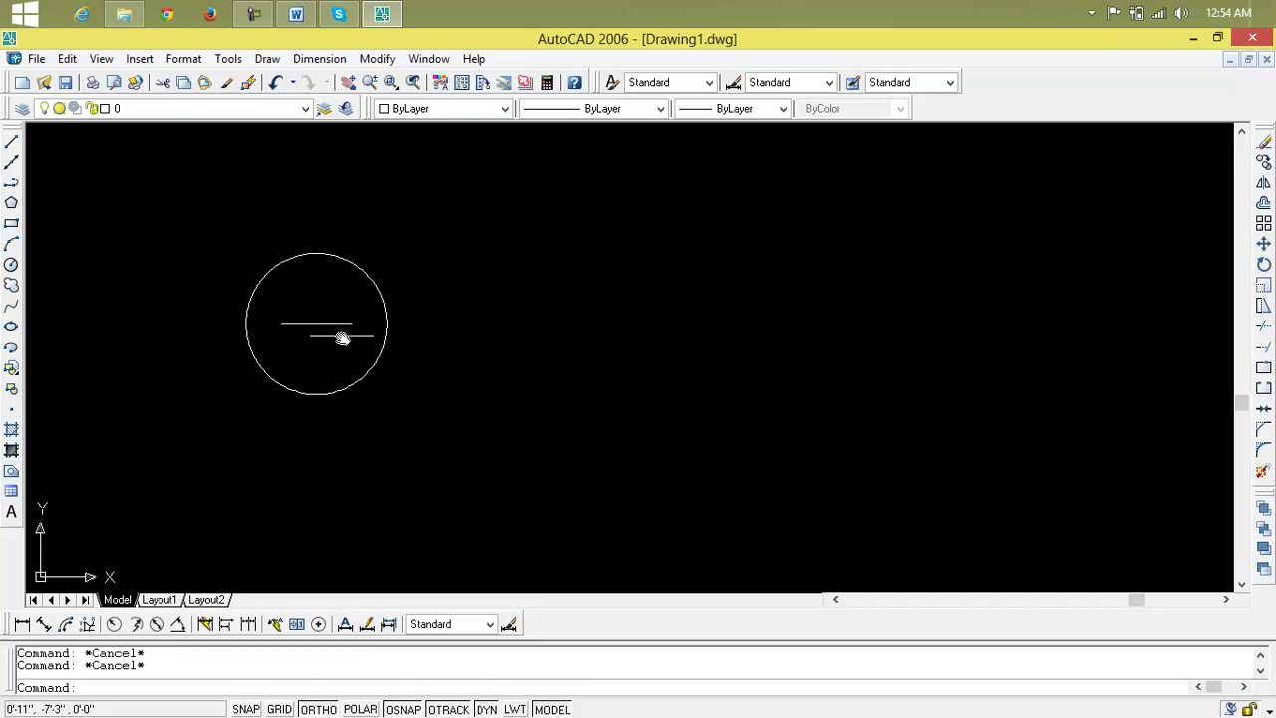
scroll(336, 333, "up", 3)
middle_click_drag(344, 339, 430, 396)
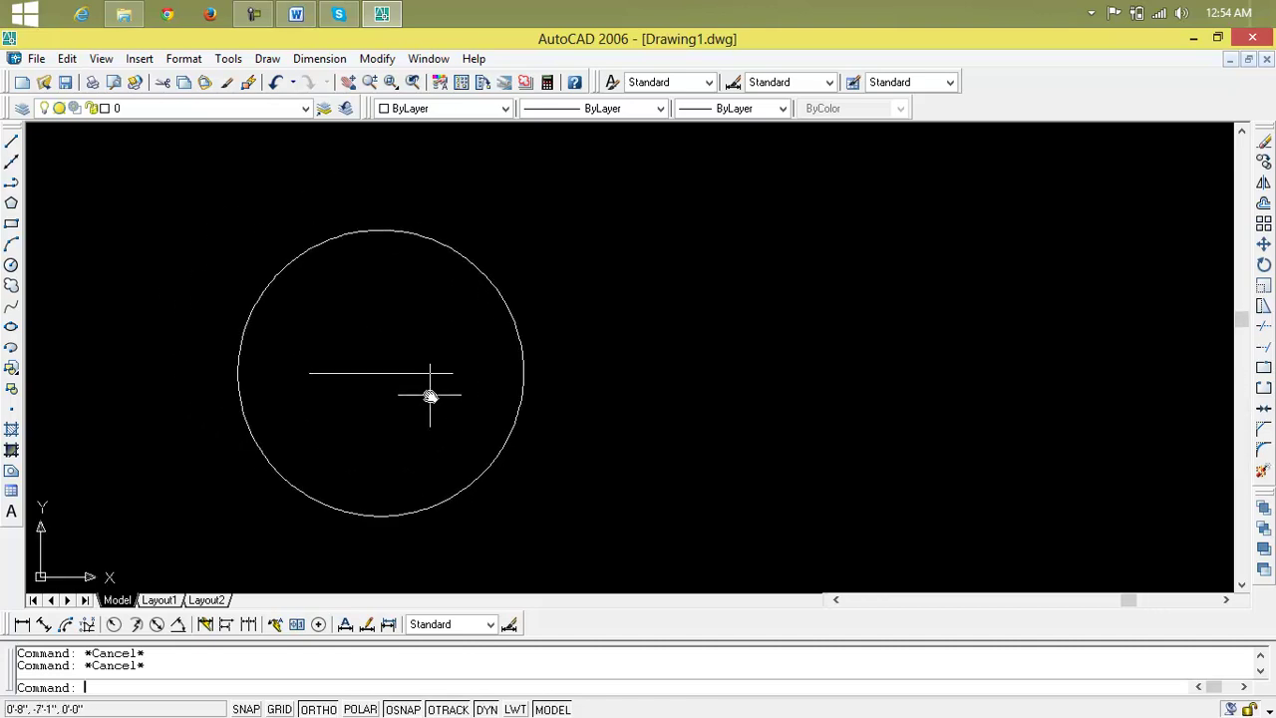
type("c")
key("Return")
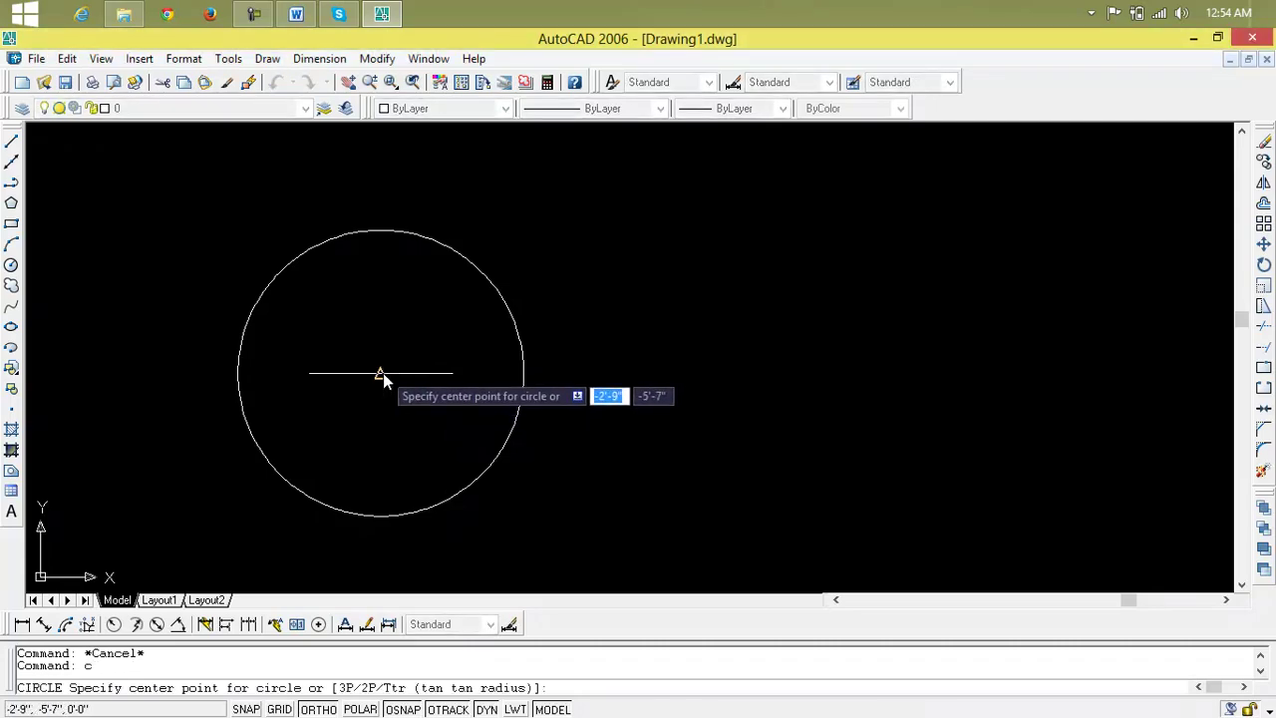
left_click(381, 372)
type("d")
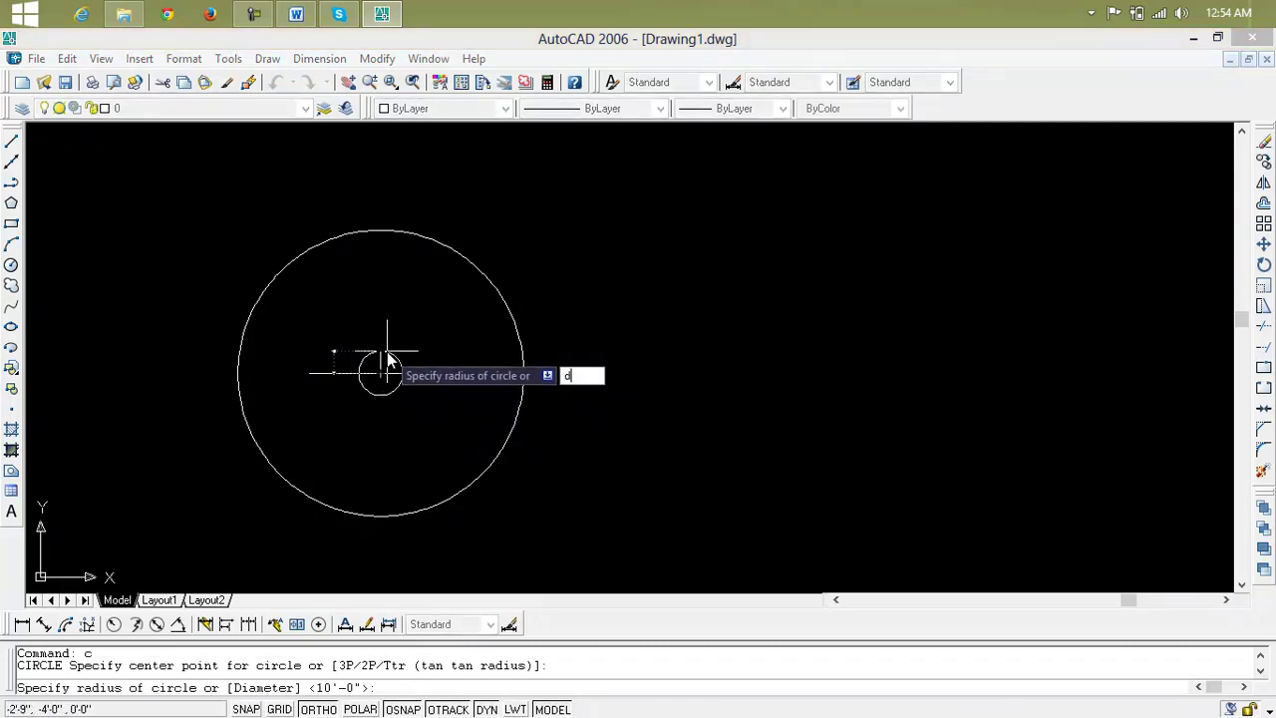
key("Return")
type("10'")
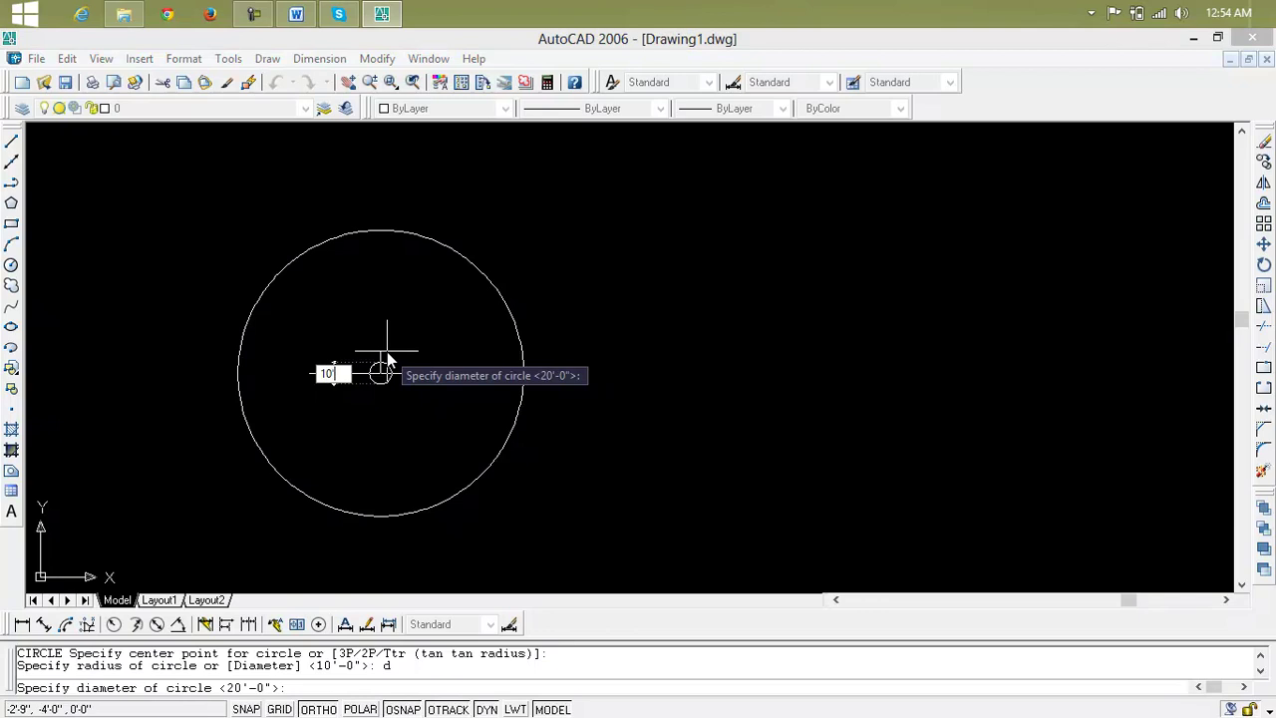
key("Return")
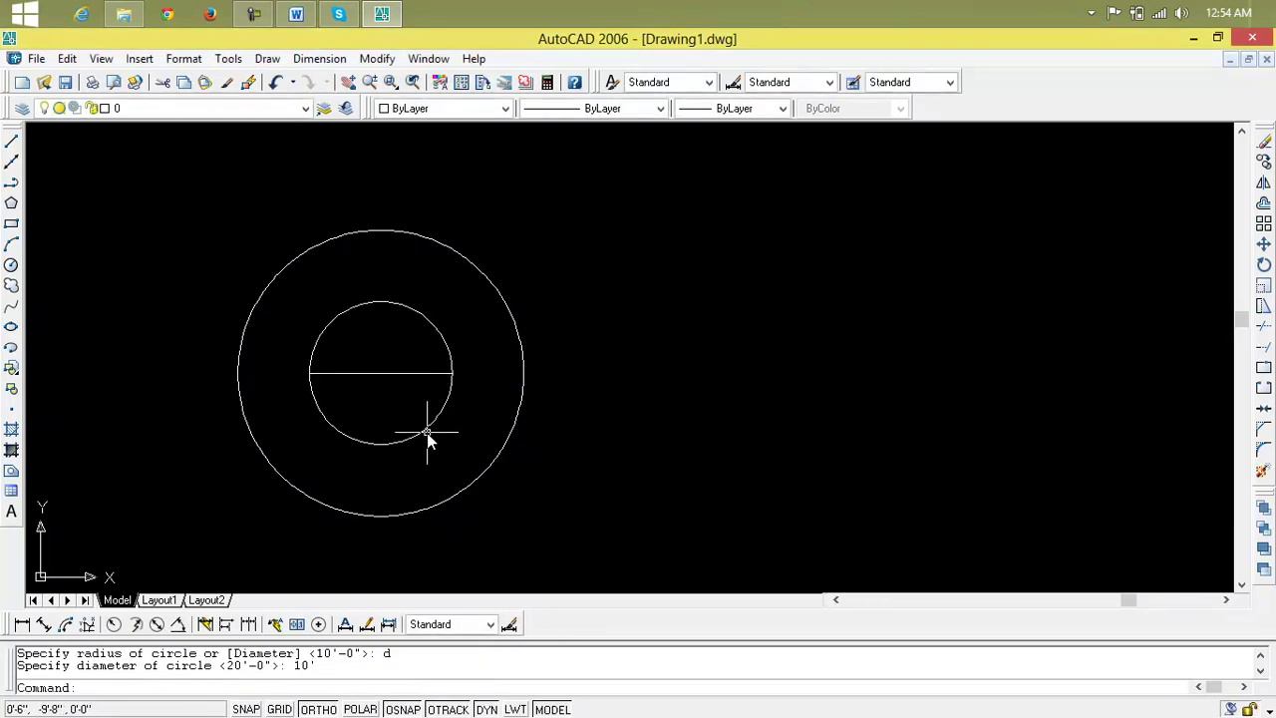
Draw a 10' horizontal line to the right of the circles
type("l")
key("Return")
left_click(636, 344)
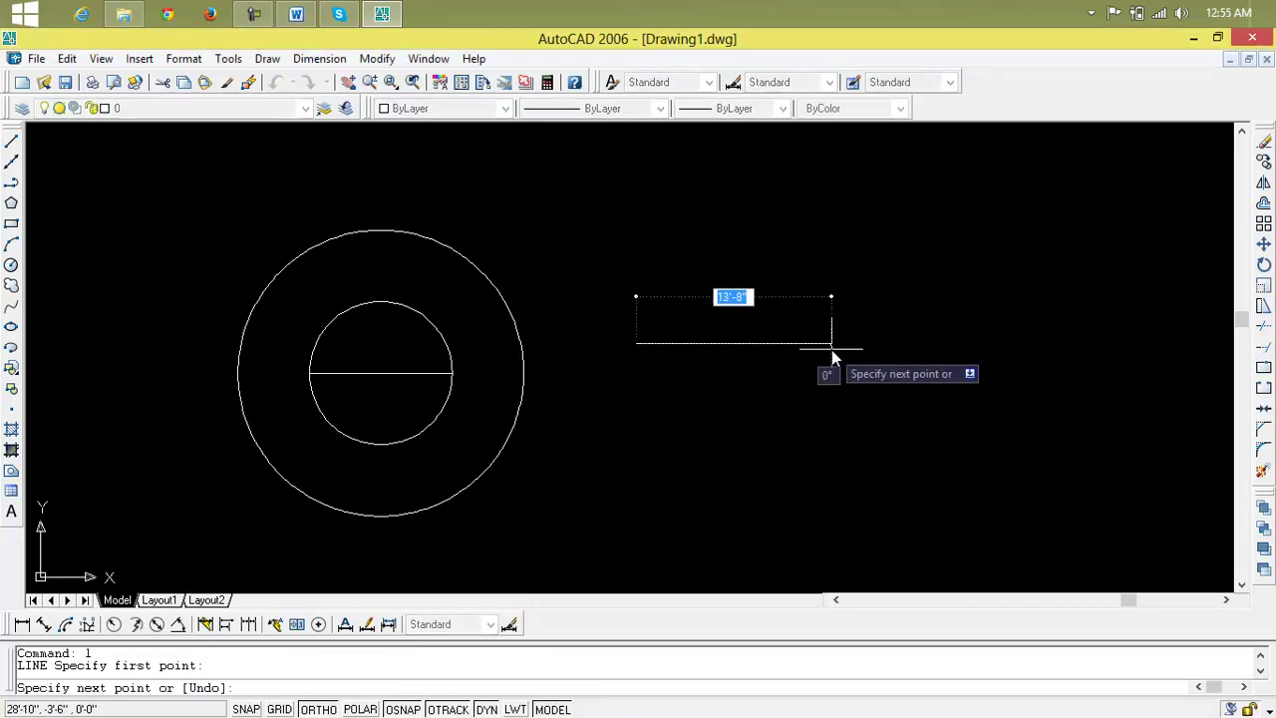
type("10")
key("Return")
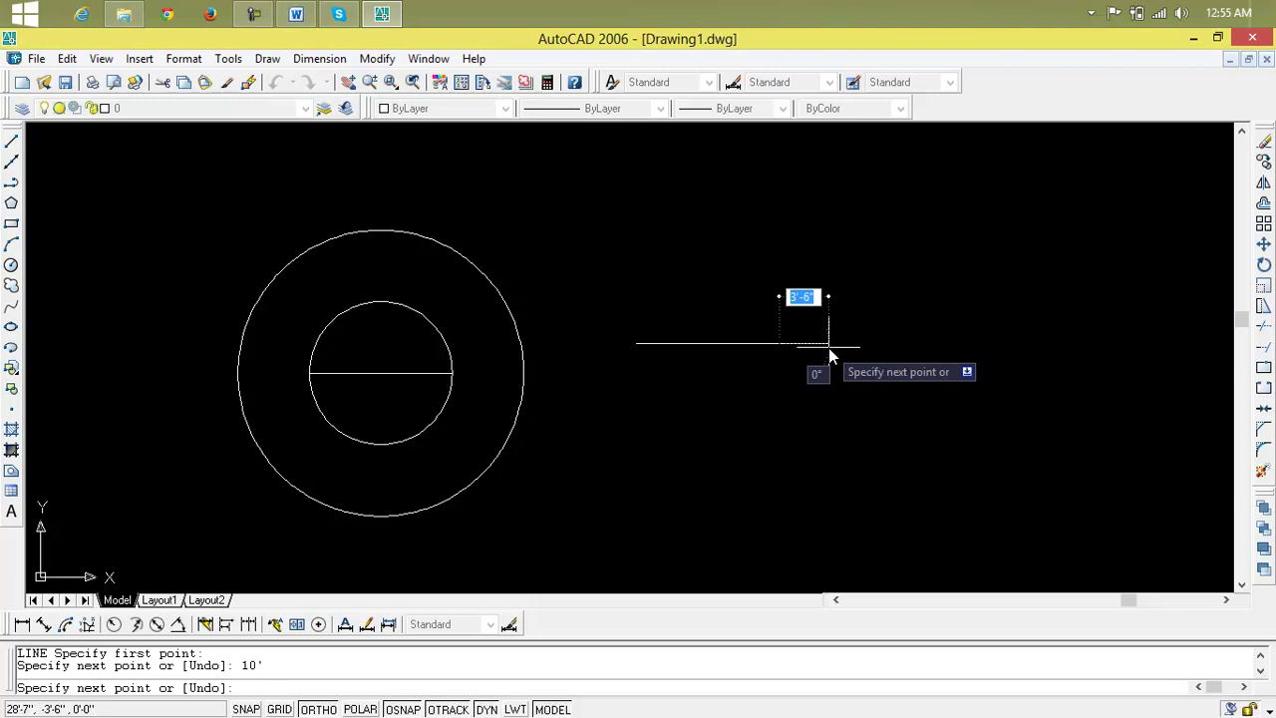
key("Escape")
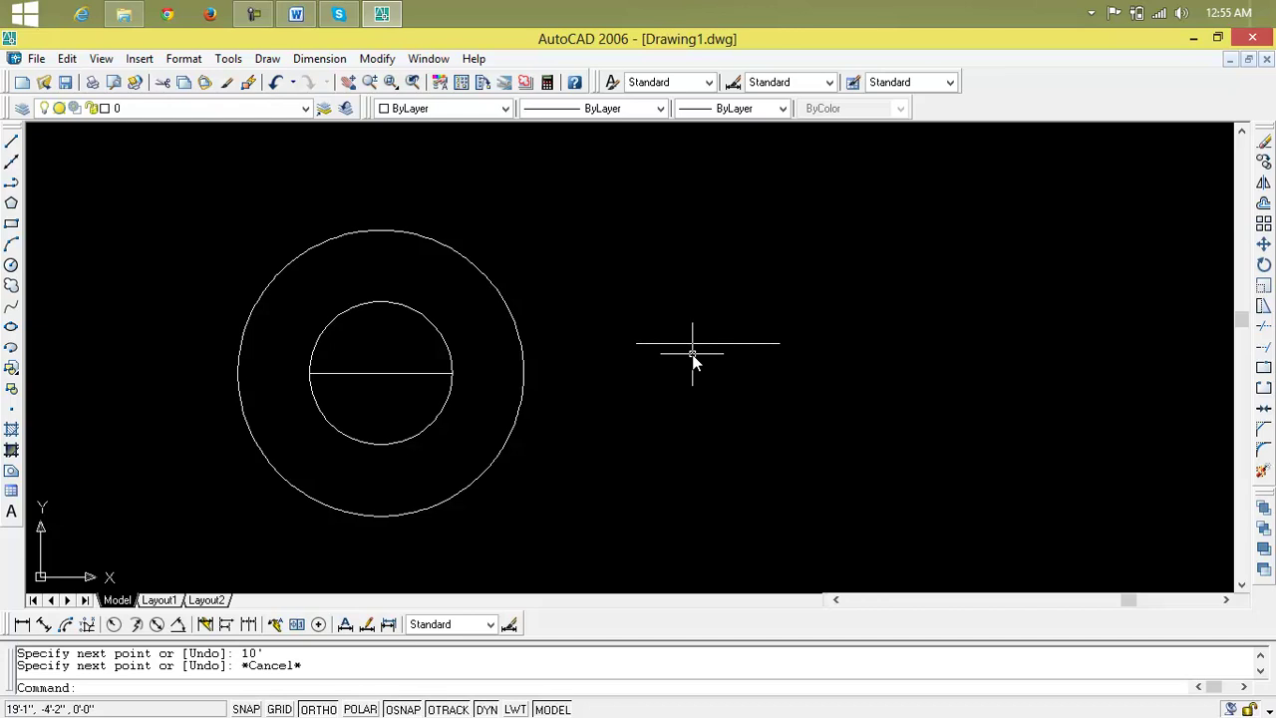
Delete the line to the right of the circles
scroll(693, 354, "up", 2)
scroll(692, 354, "up", 2)
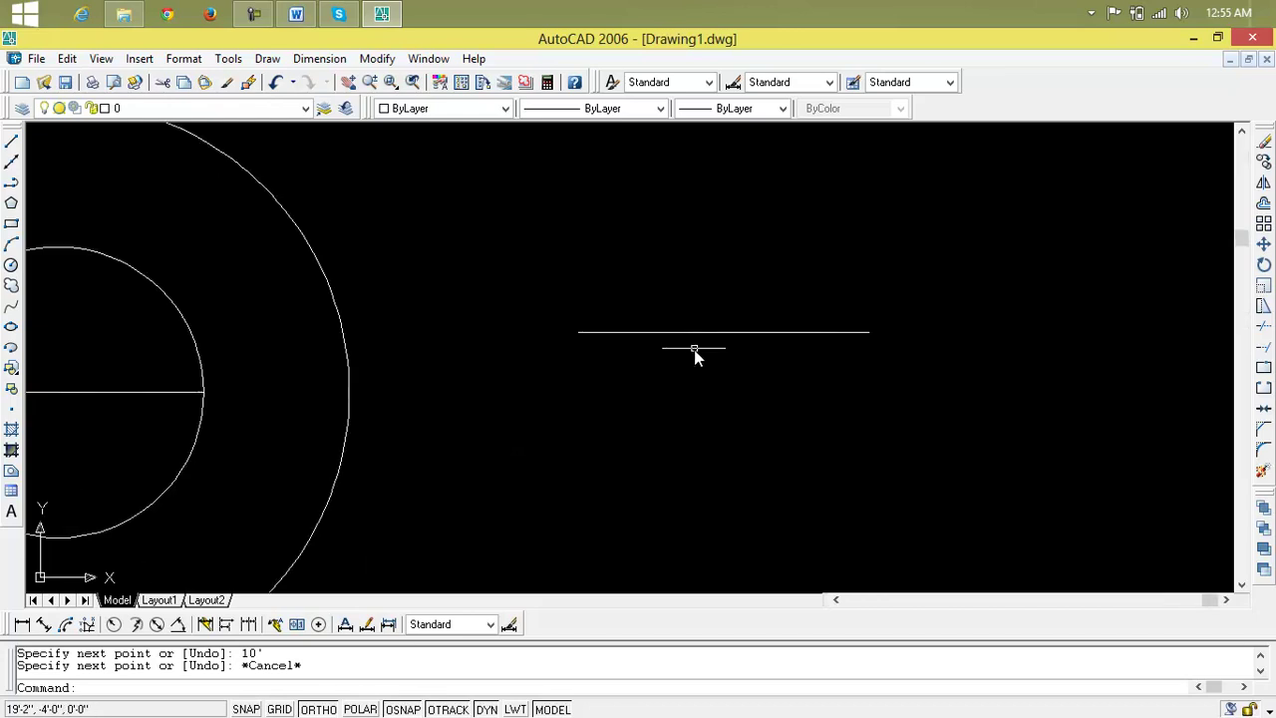
left_click(698, 333)
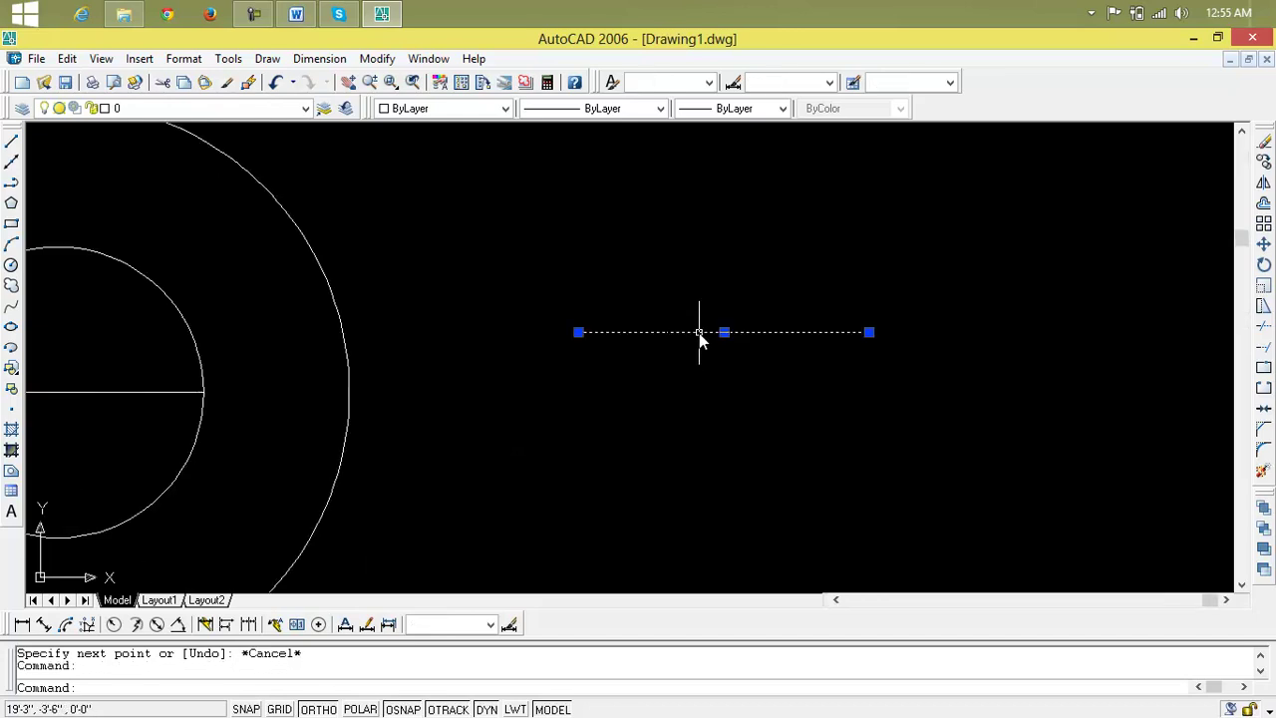
key("Delete")
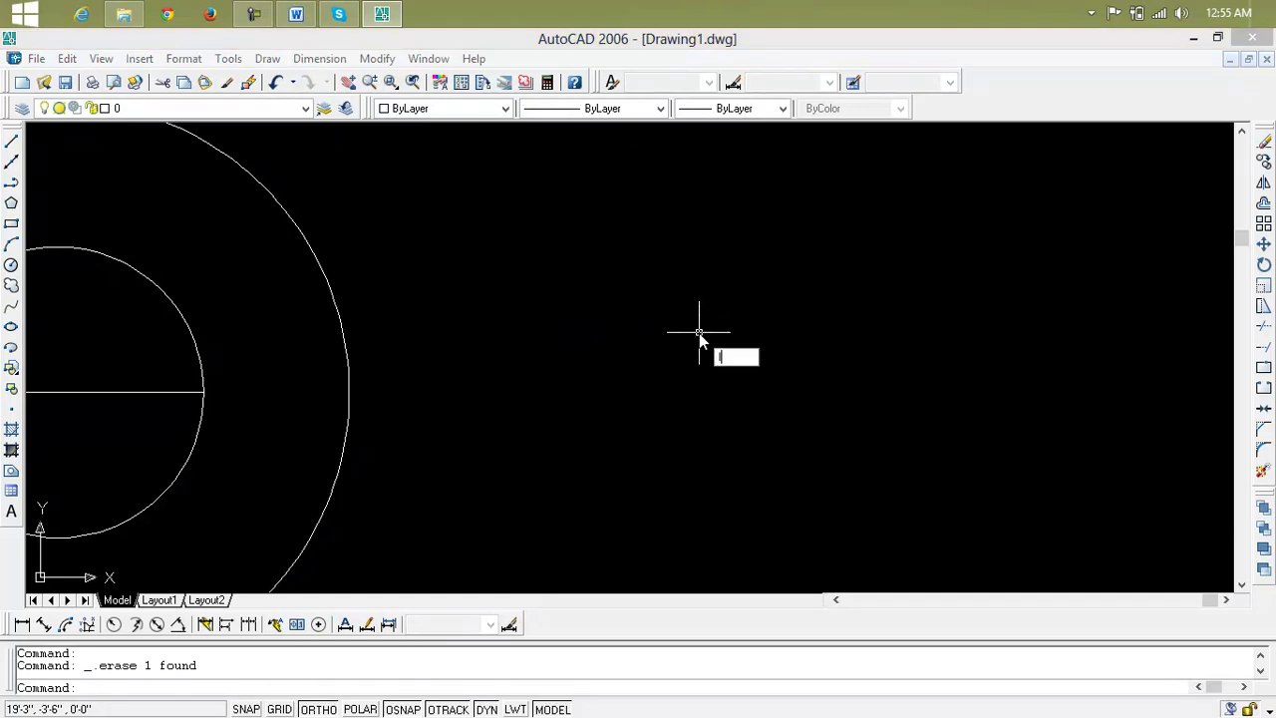
Draw a new 20' horizontal line to the right of the circles
type("l")
key("Return")
left_click(675, 348)
type("20'")
key("Return")
key("Escape")
scroll(925, 346, "down", 3)
scroll(925, 345, "down", 2)
mouse_move(937, 356)
middle_mouse_down()
mouse_move(724, 427)
mouse_move(743, 391)
middle_mouse_up()
key("Escape")
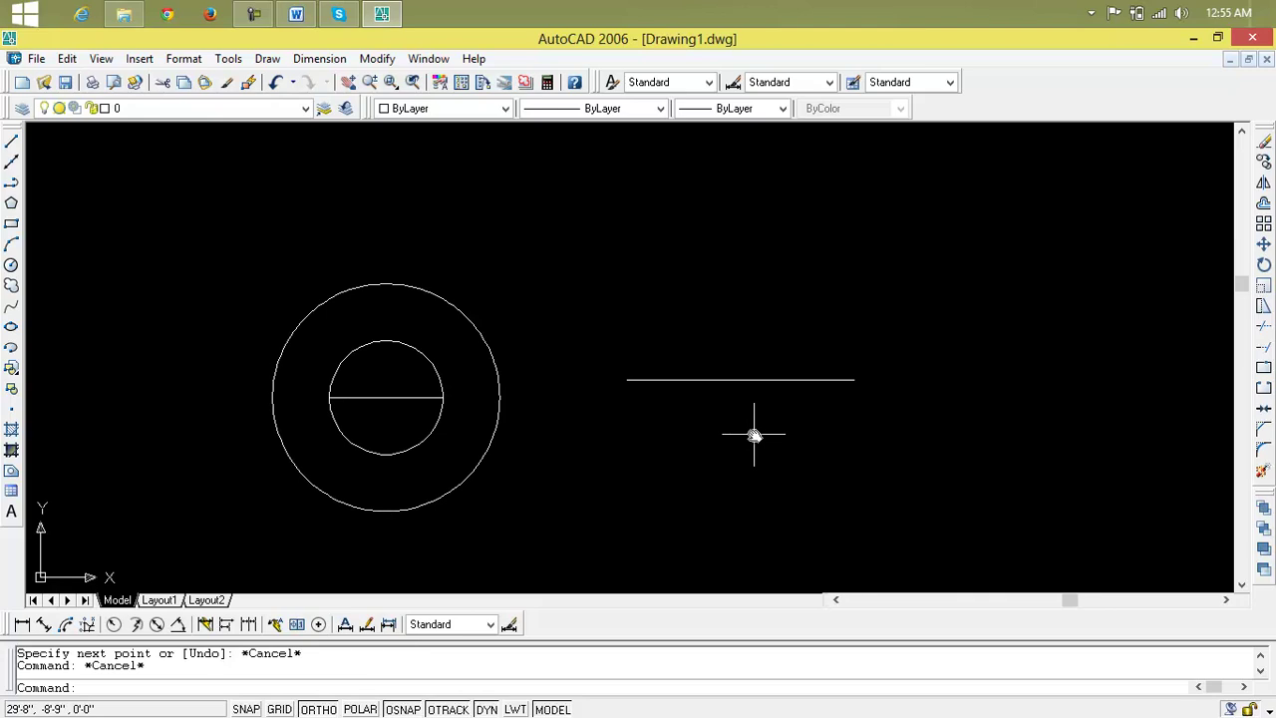
type("c")
key("Return")
Draw a 10' radius circle centred on the line's midpoint so the line spans its diameter
left_click(744, 378)
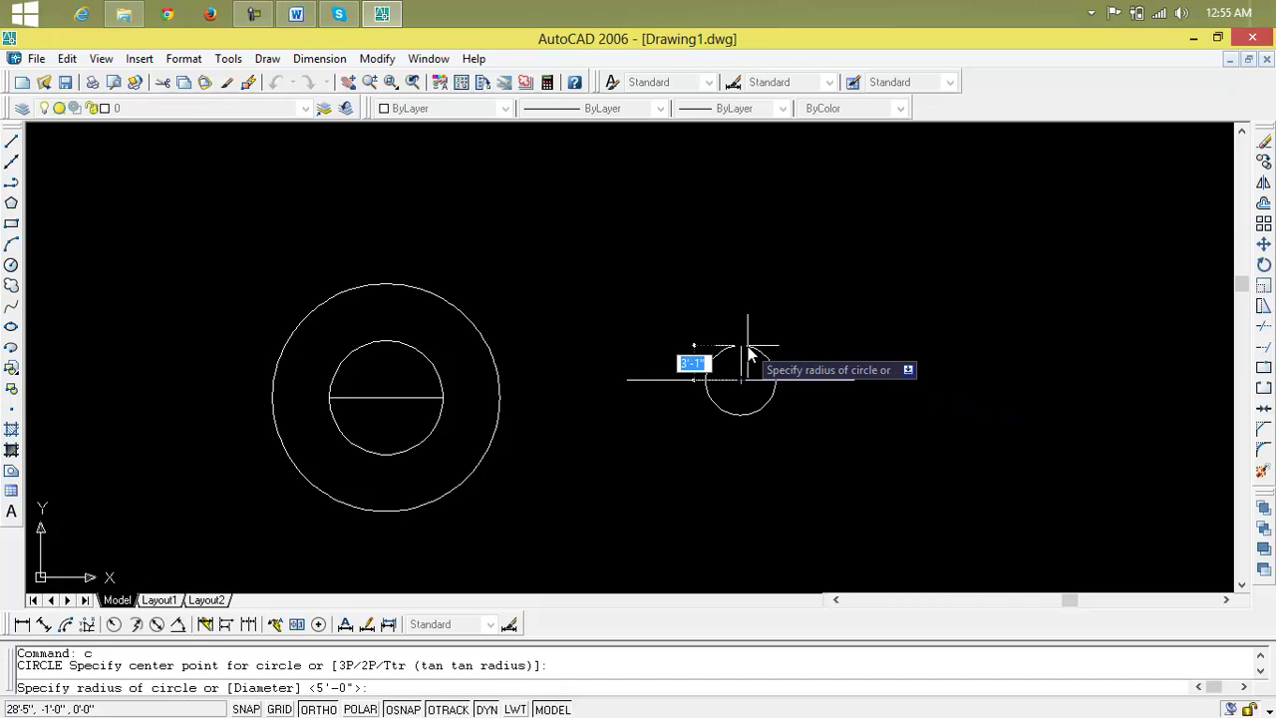
type("10'")
key("Return")
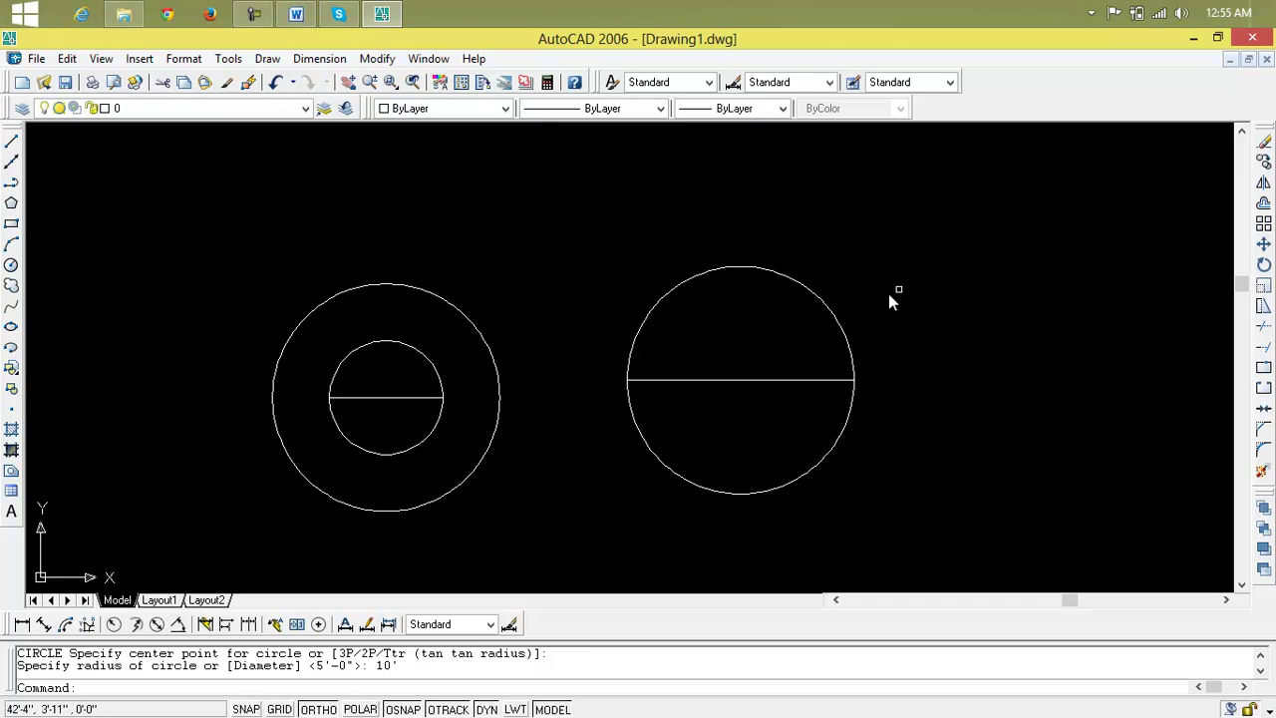
left_click(969, 263)
Erase all five circles and lines with a crossing window, leaving the canvas empty
left_click(241, 494)
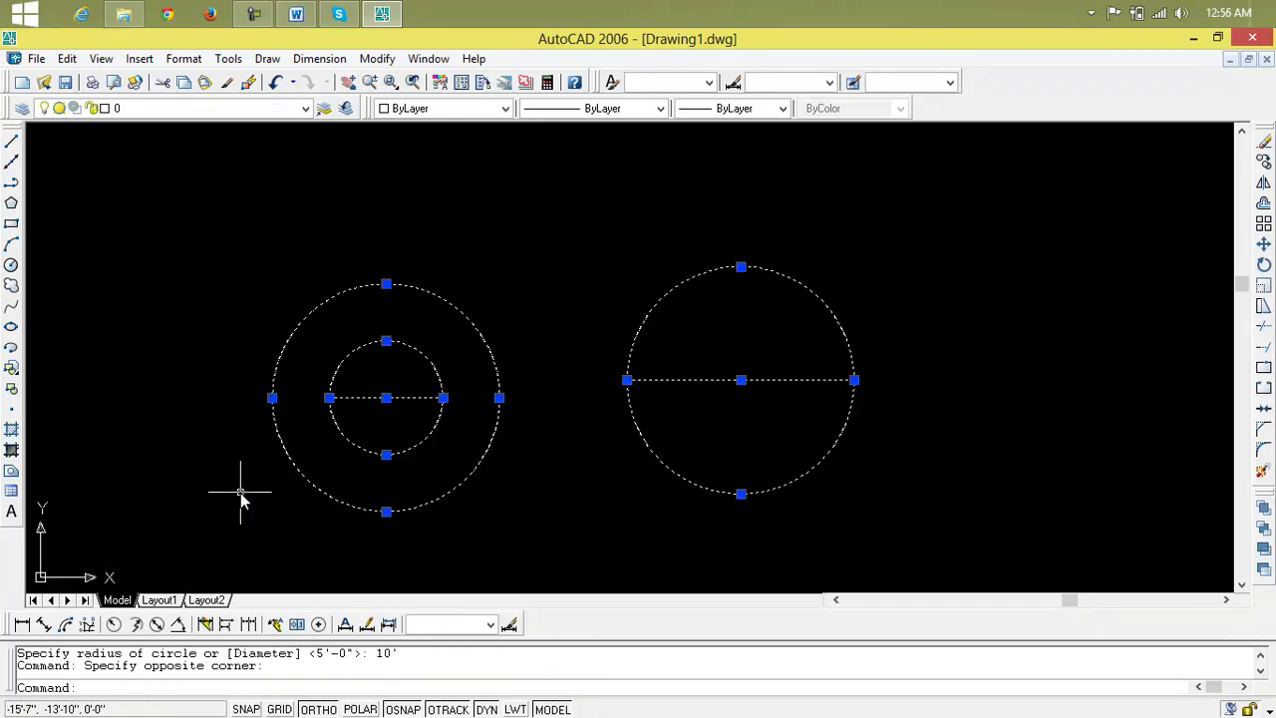
key("Delete")
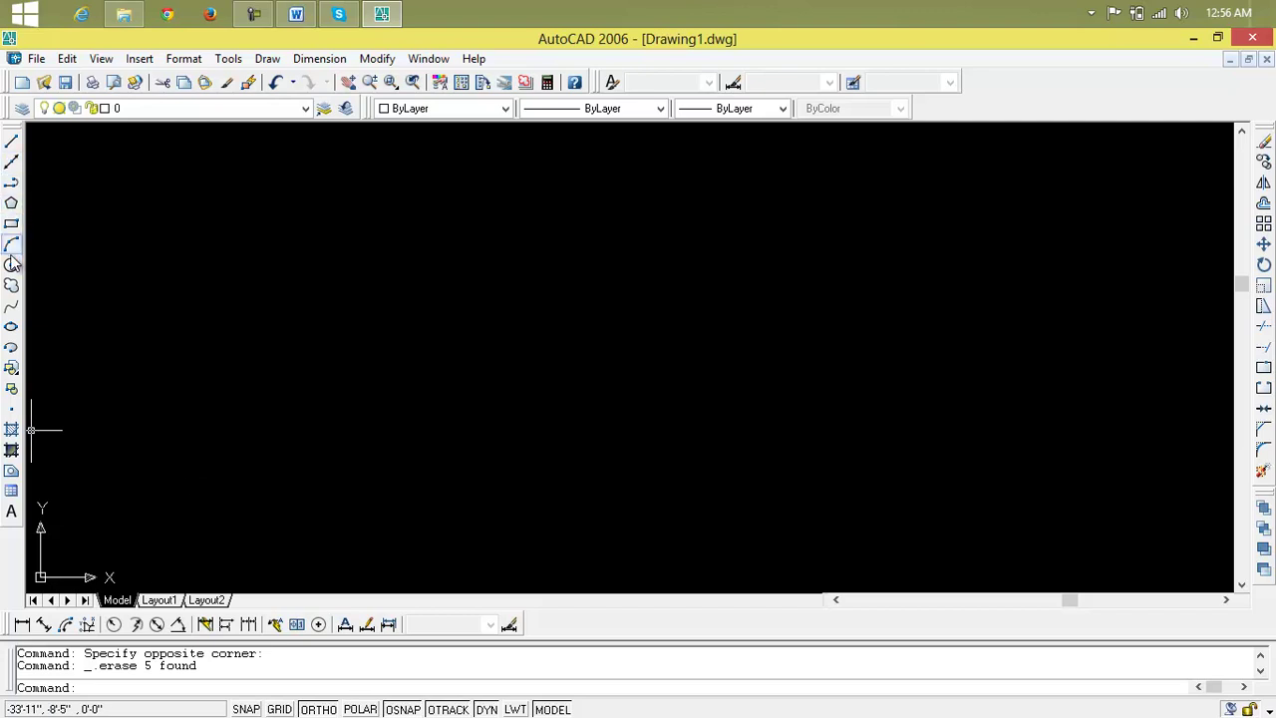
left_click(267, 57)
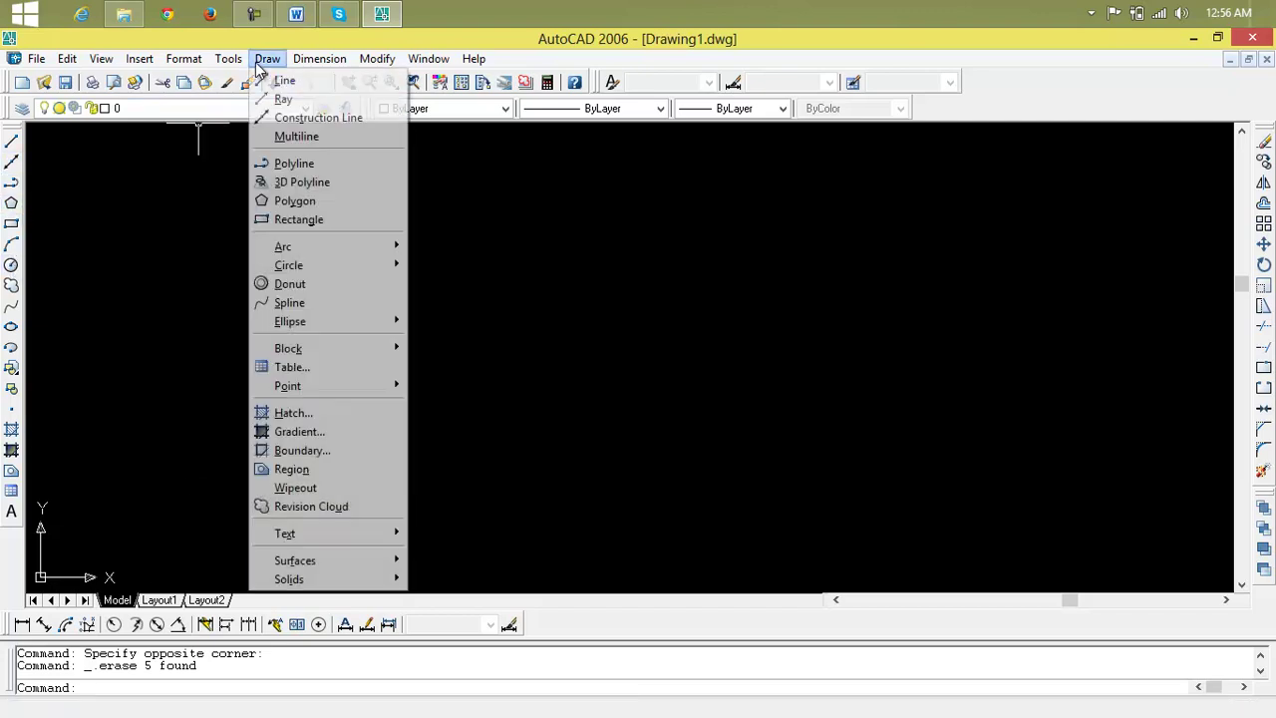
mouse_move(290, 265)
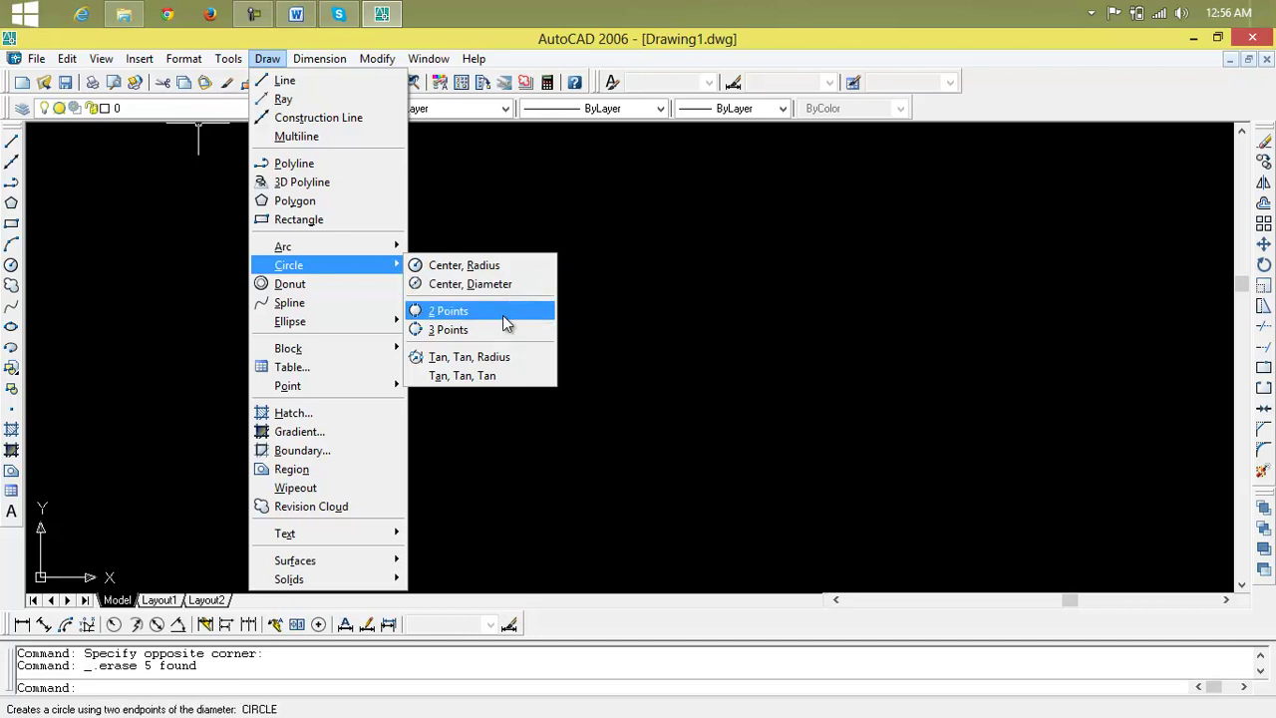
Draw a circle in the upper left with the C command, picking a centre and radius point
key("Escape")
key("Escape")
type("c")
key("Return")
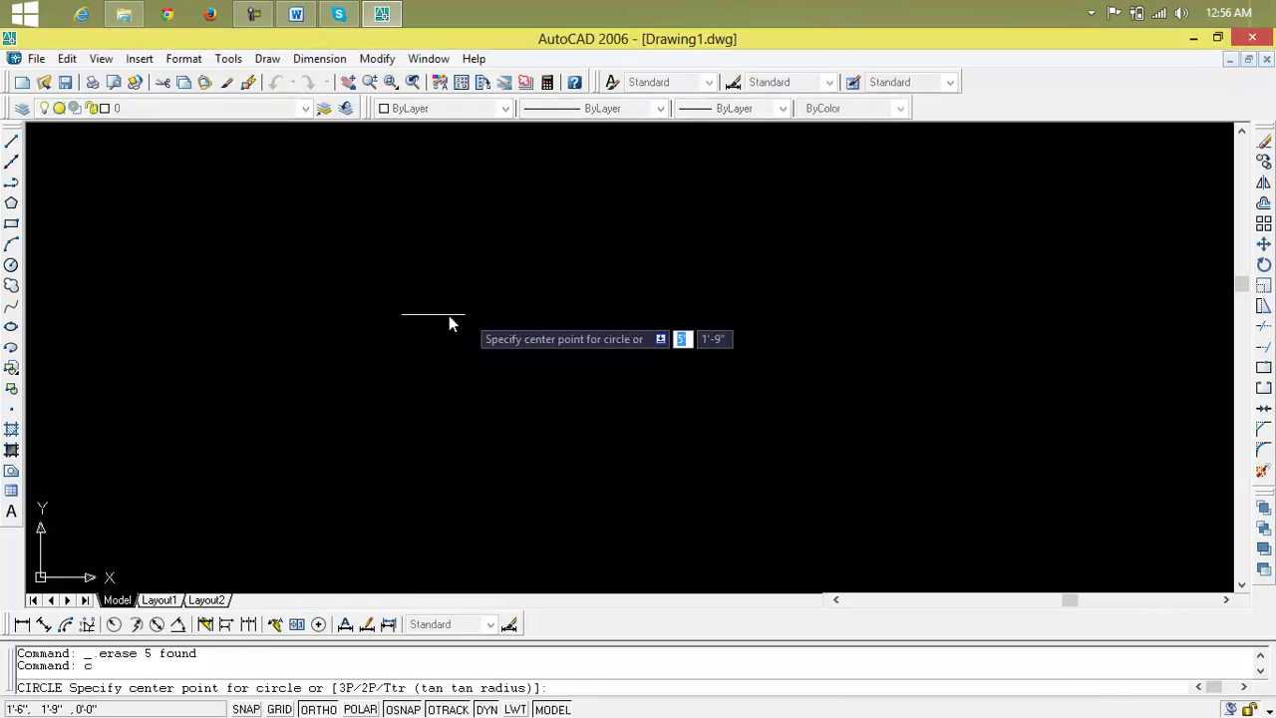
left_click(322, 282)
left_click(426, 346)
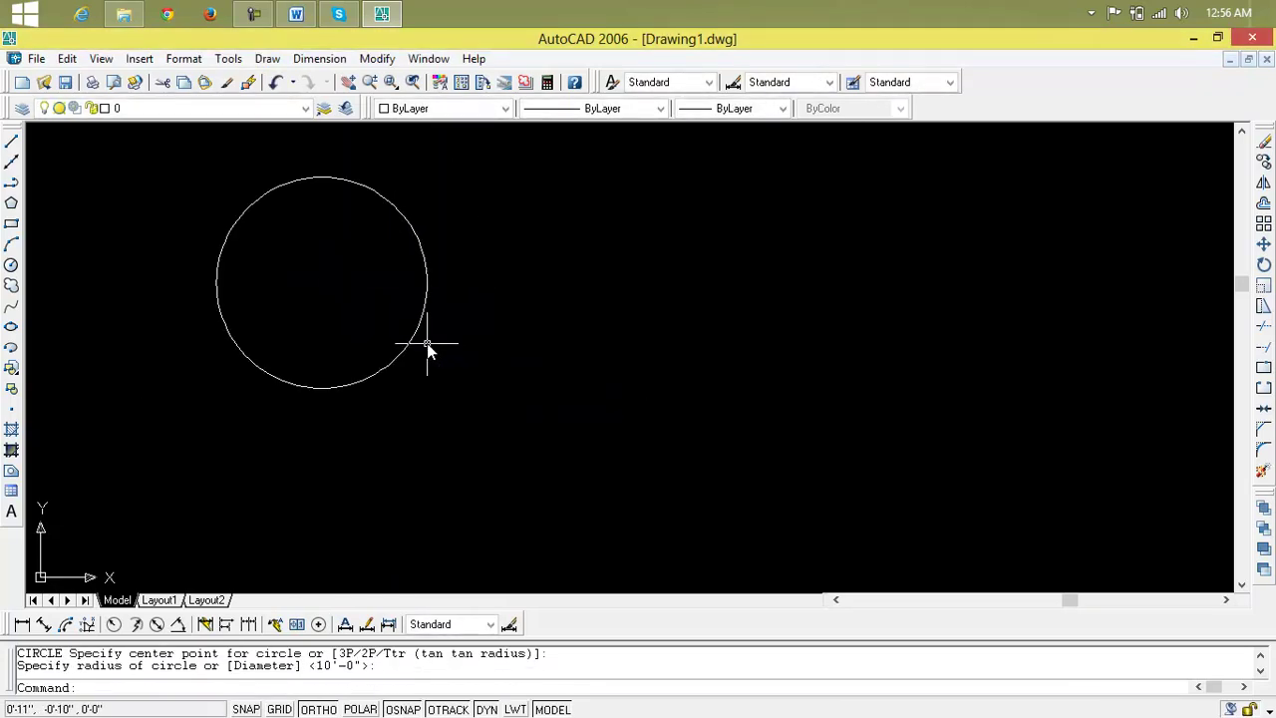
Redraw it with Circle > Center, Radius, snapping to the same centre and edge
left_click(267, 58)
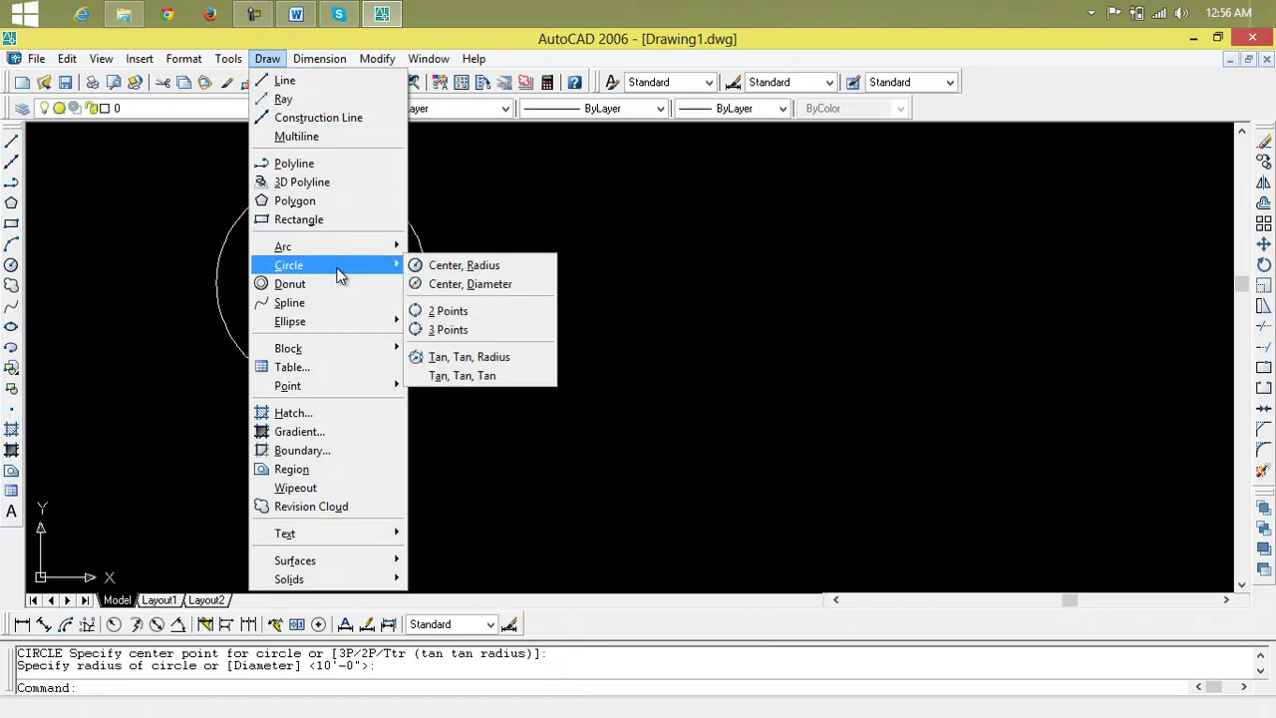
left_click(488, 266)
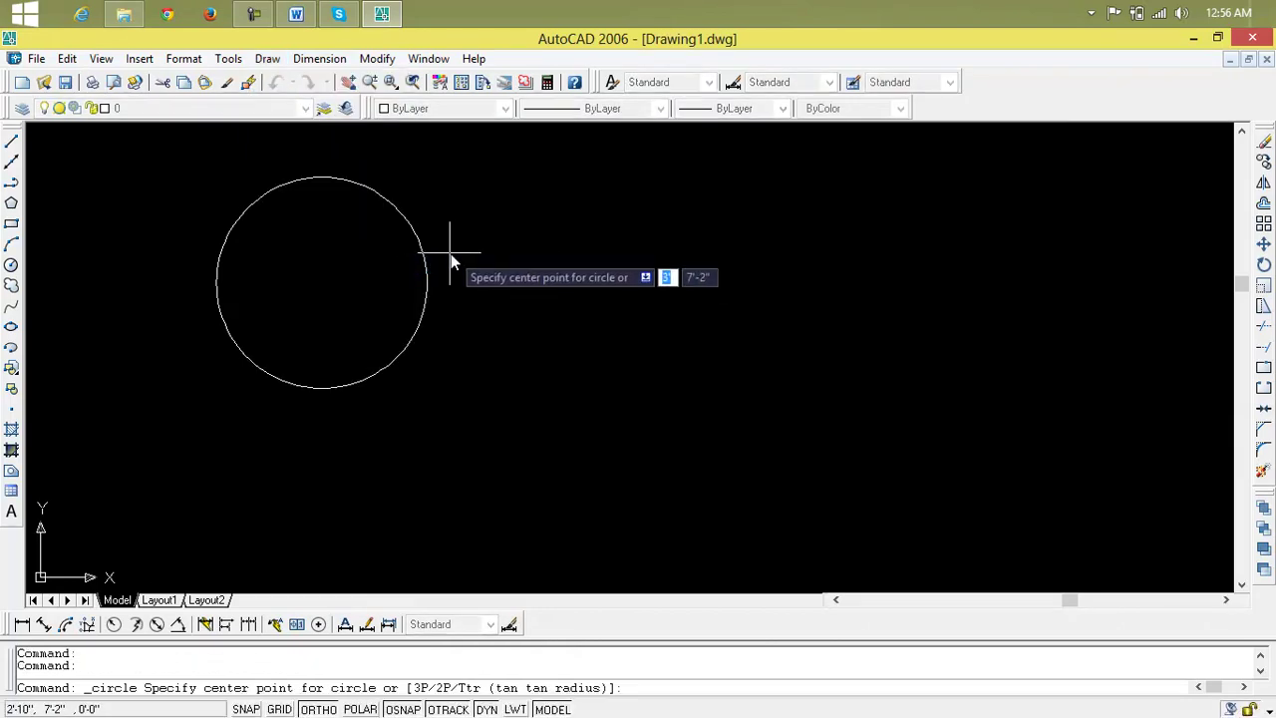
left_click(328, 281)
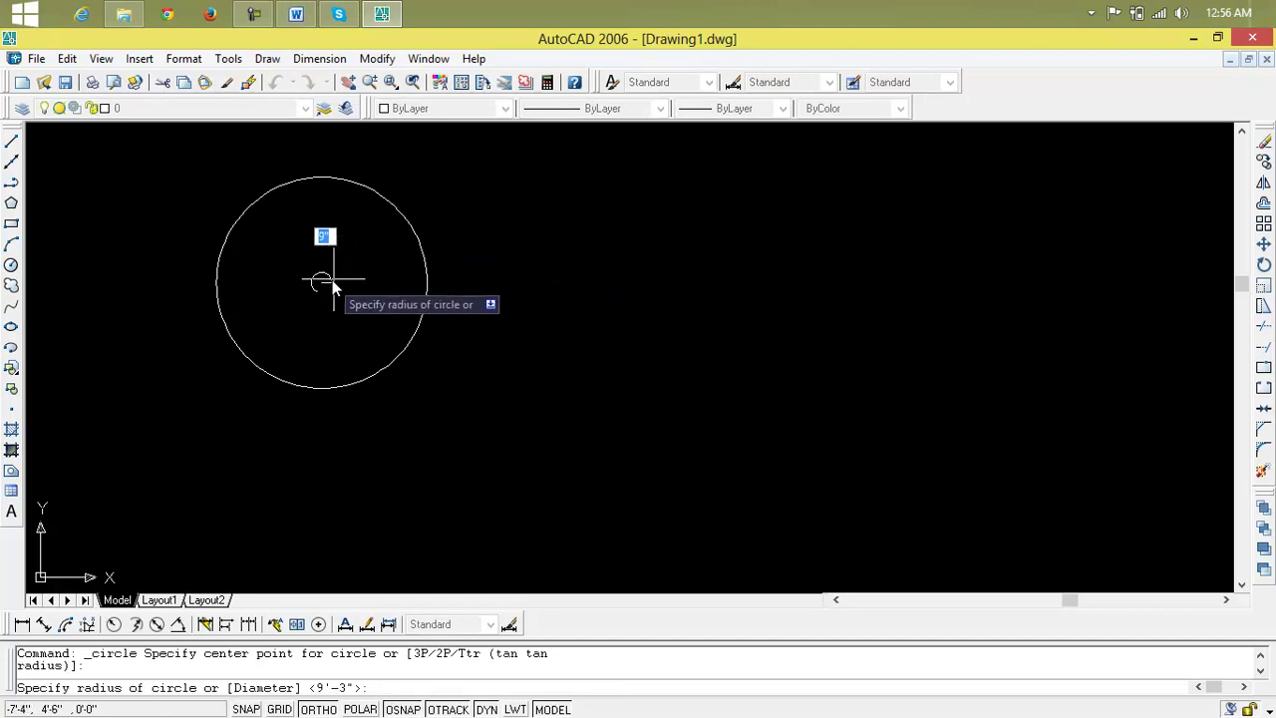
left_click(425, 238)
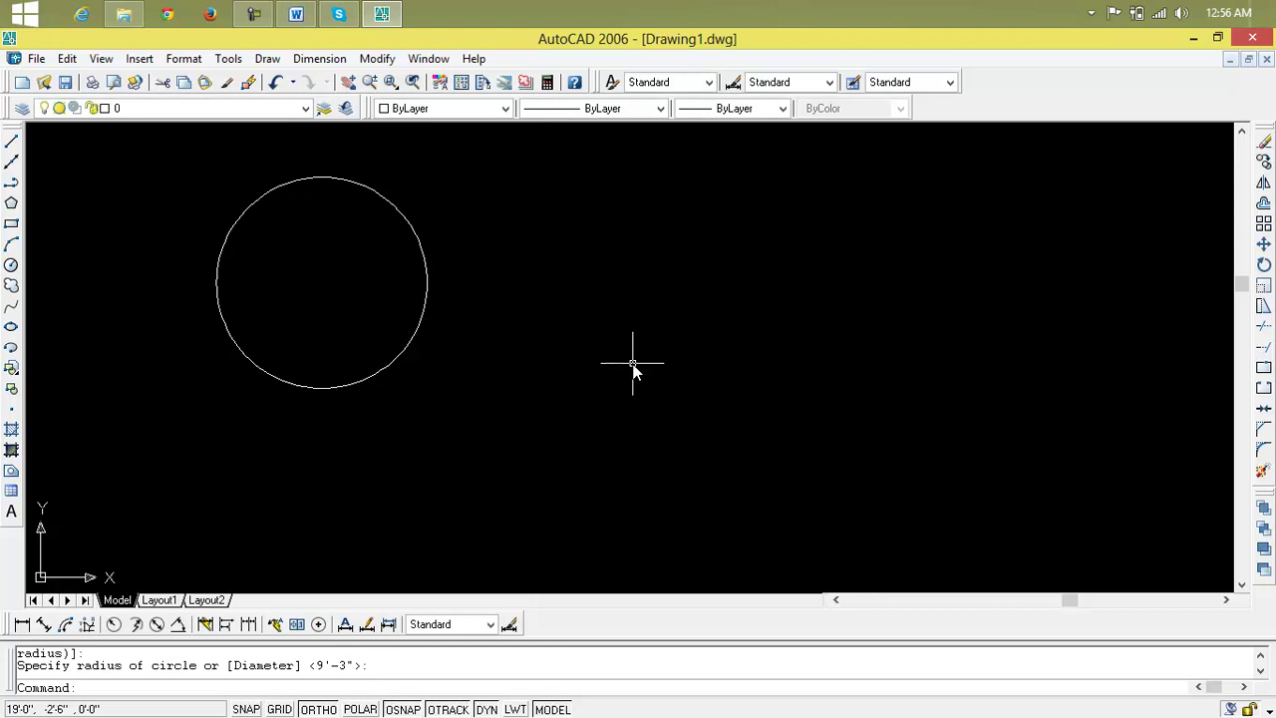
Draw a horizontal line to the right of the circle
type("l")
key("Return")
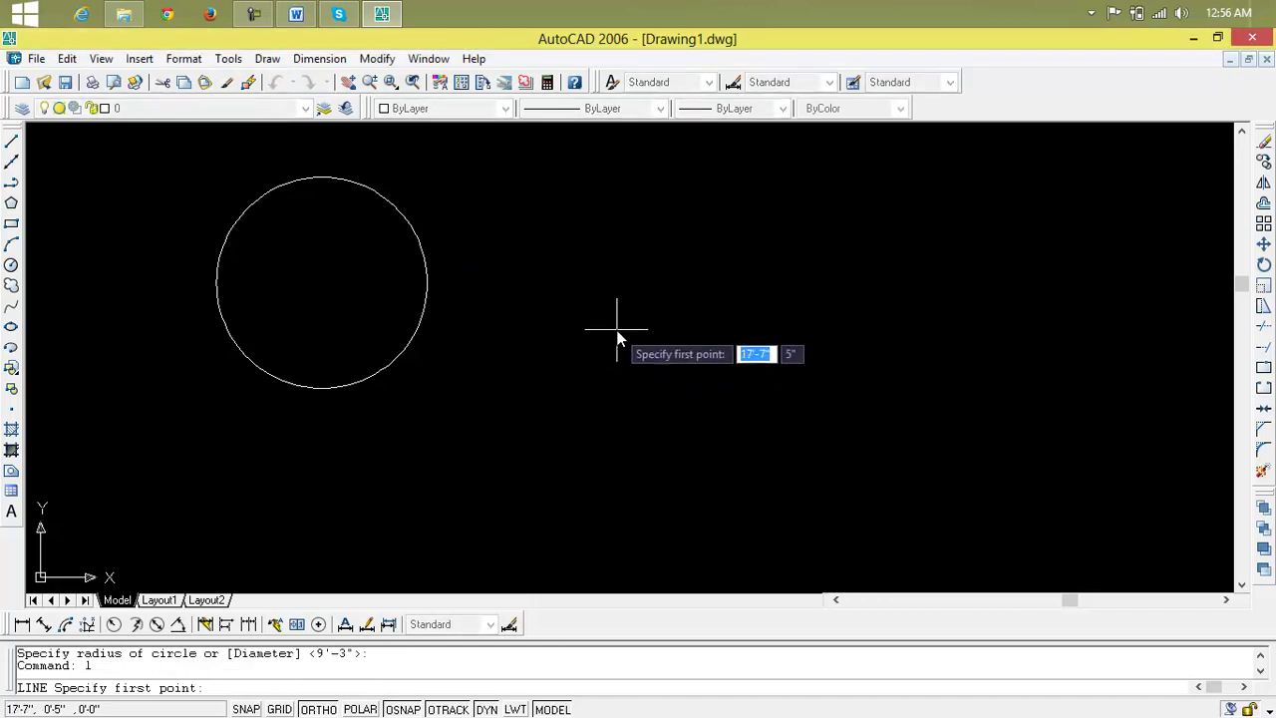
left_click(616, 328)
key("Return")
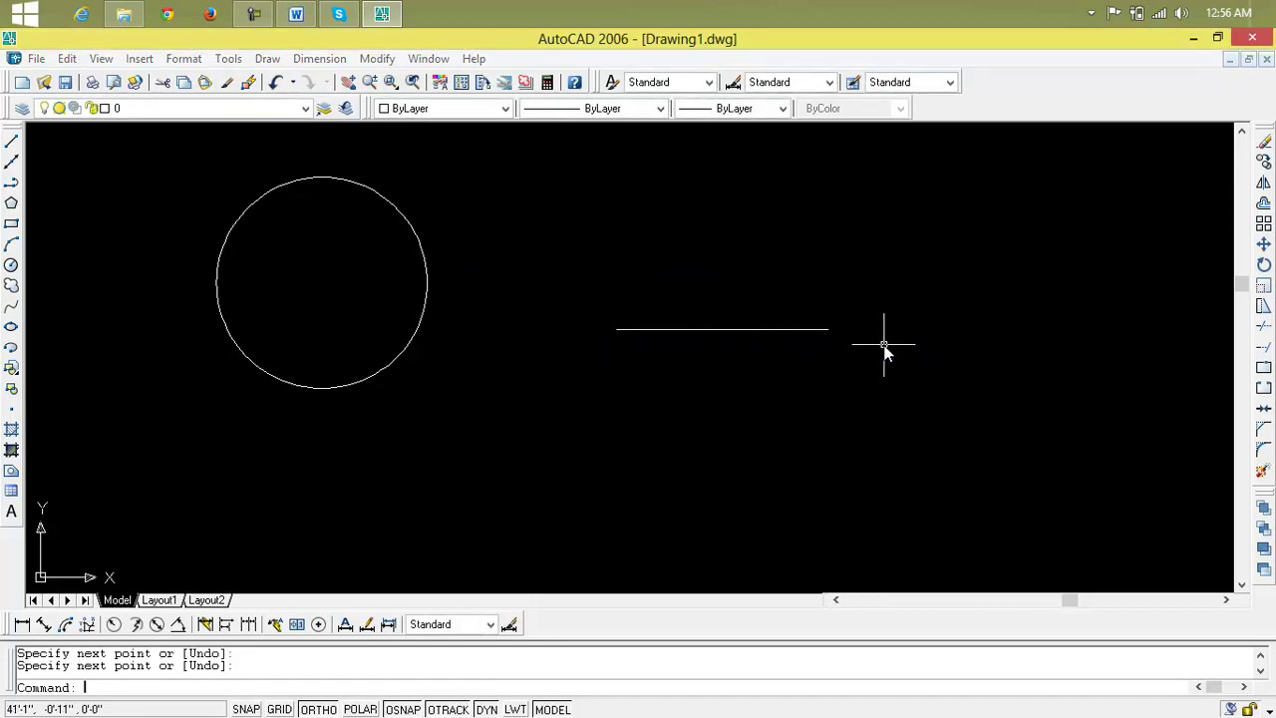
Draw a large circle centred on the line's right end, then select the line
type("c")
key("Return")
left_click(828, 330)
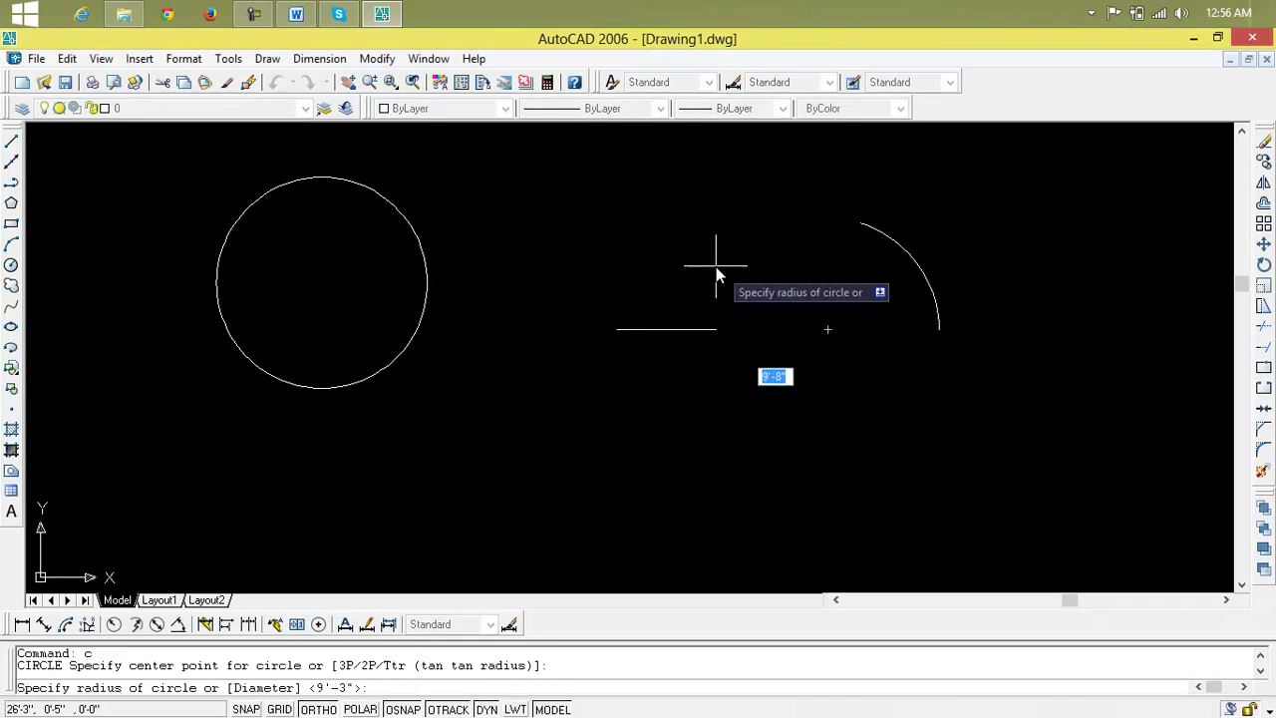
left_click(605, 262)
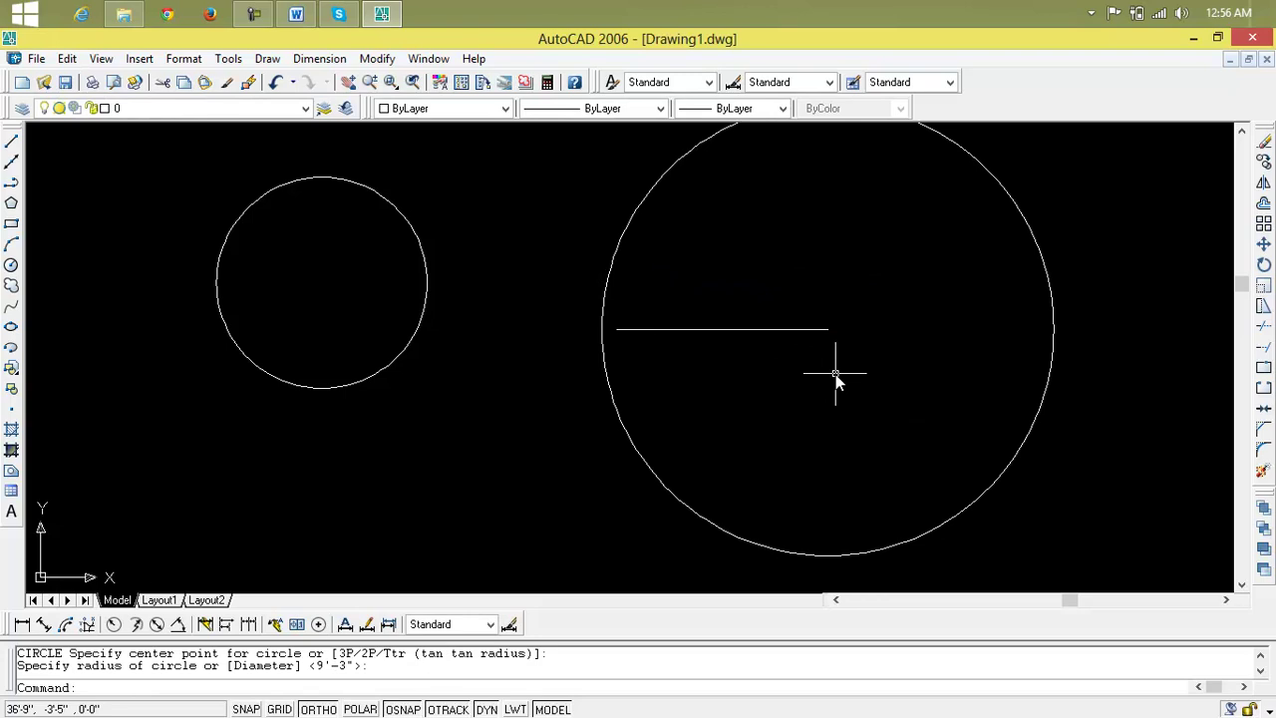
left_click(826, 333)
left_click(817, 332)
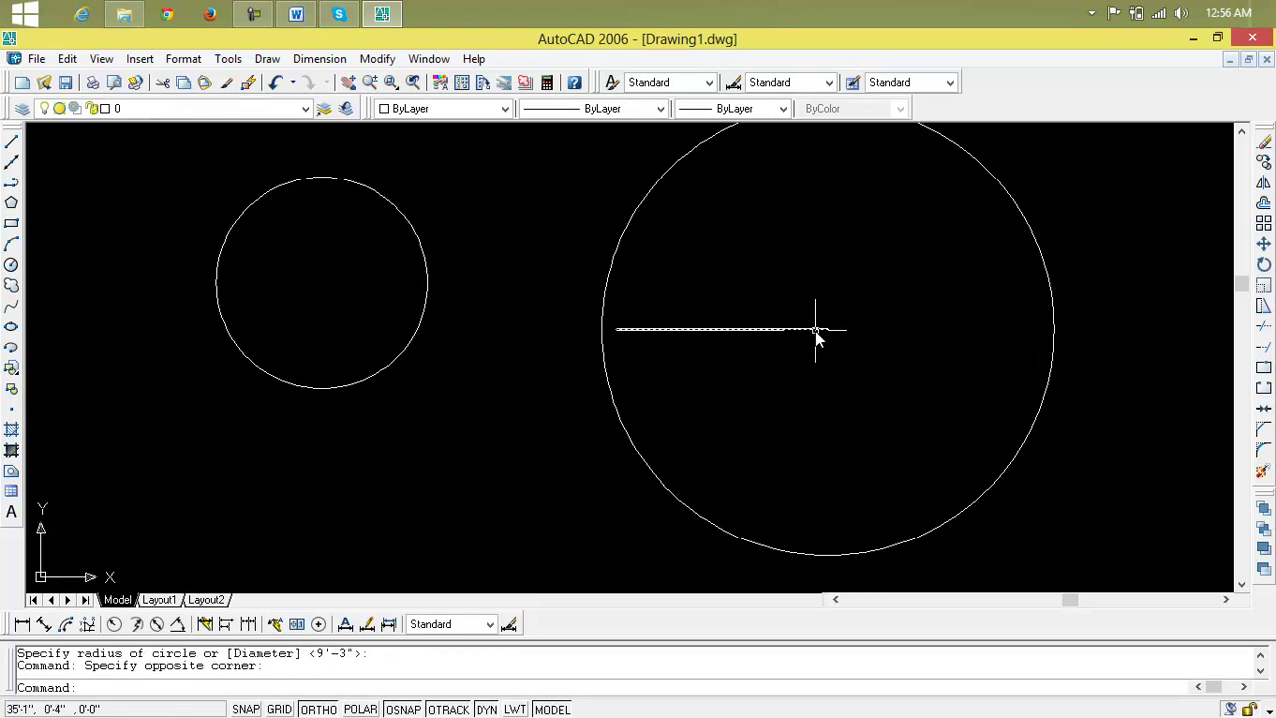
Delete the line, then window-select and delete both circles, leaving the canvas empty
key("Delete")
scroll(814, 331, "down", 2)
left_click(1002, 211)
left_click(403, 412)
key("Delete")
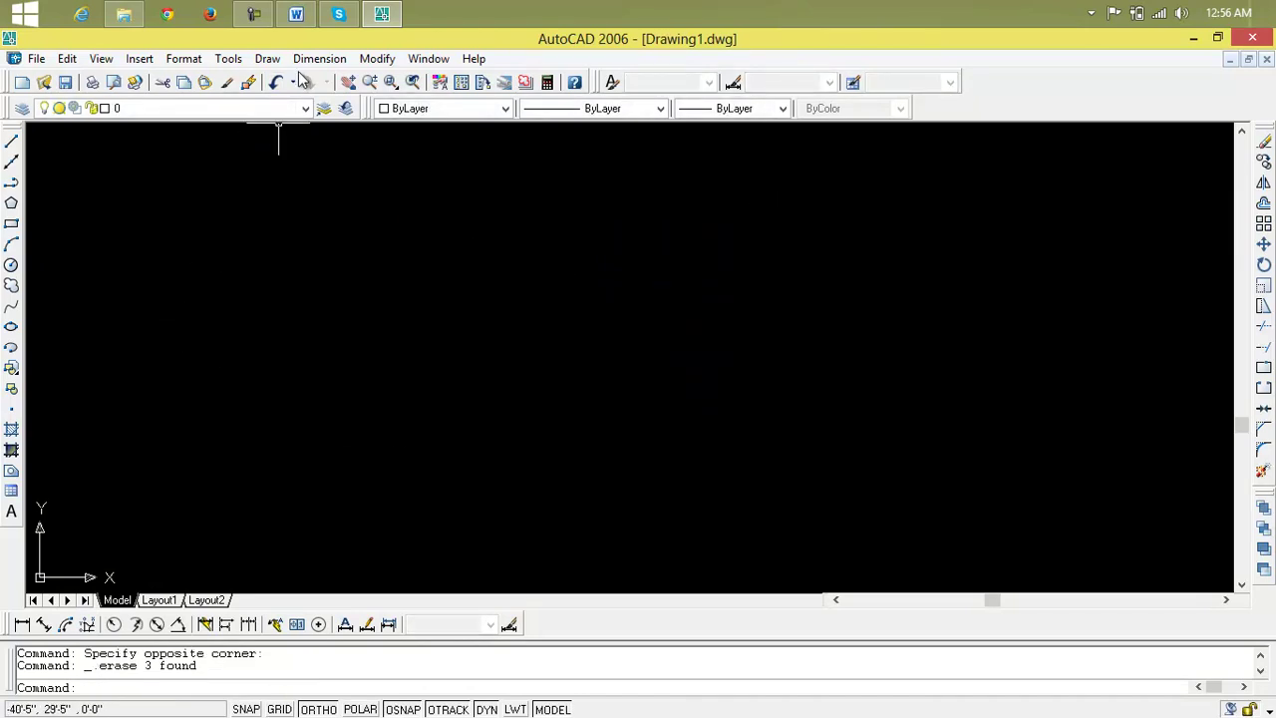
left_click(267, 58)
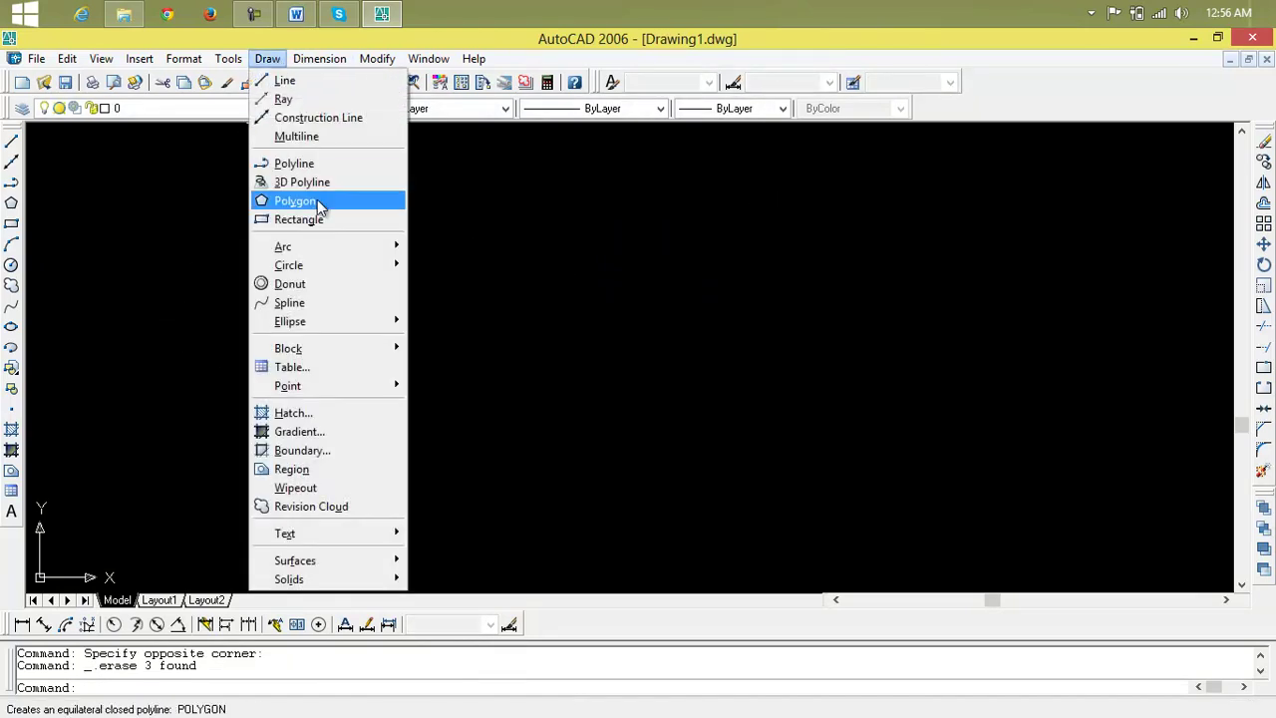
mouse_move(289, 265)
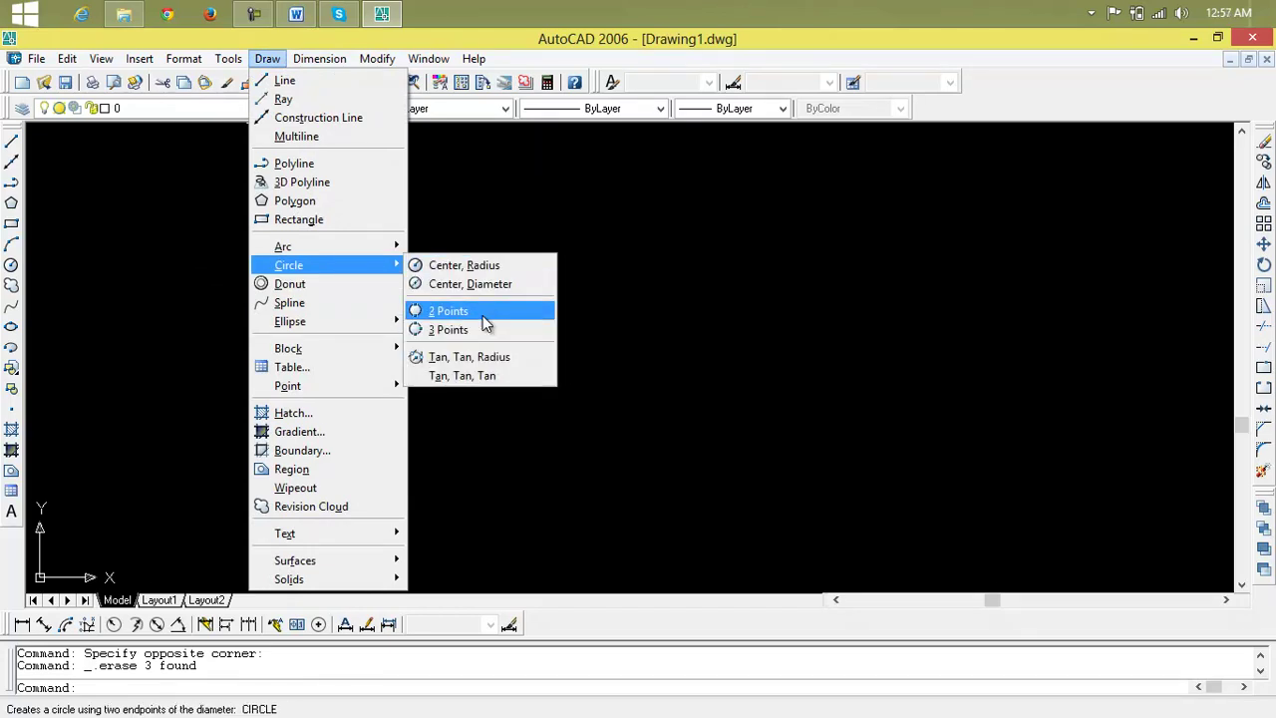
Draw two small circles set apart, one on the left and one on the right
left_click(482, 315)
left_click(483, 323)
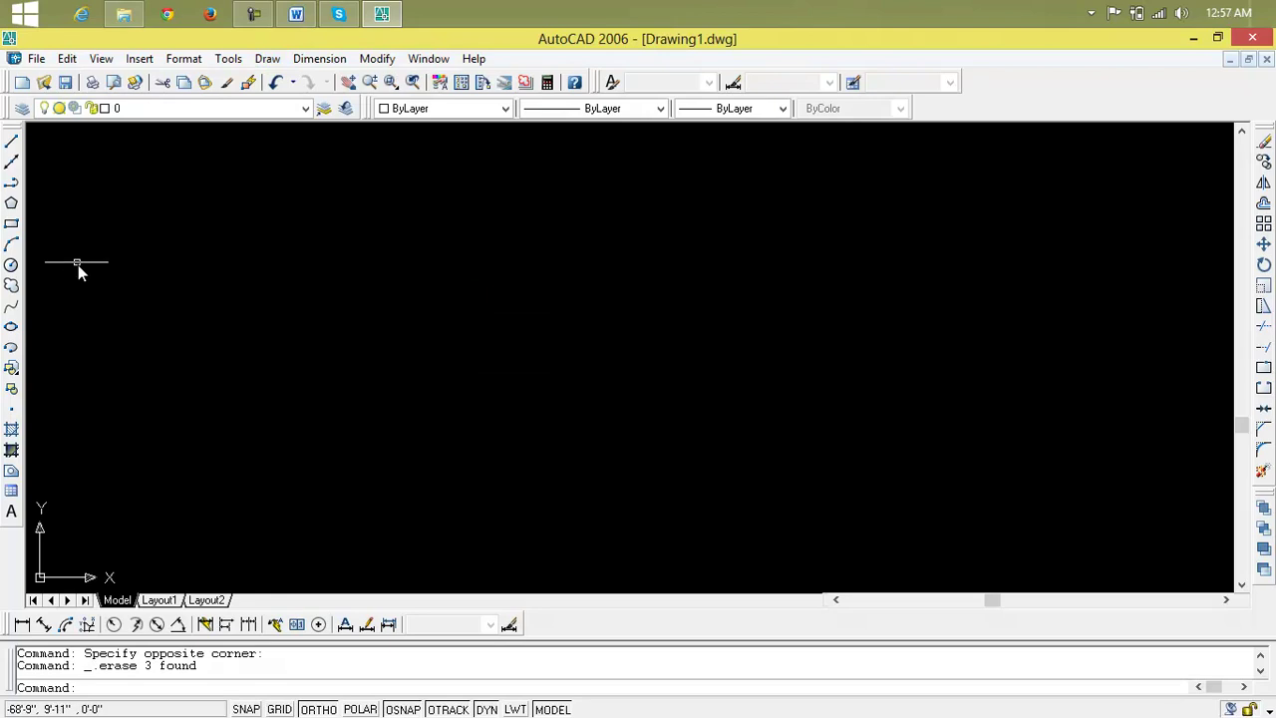
left_click(11, 264)
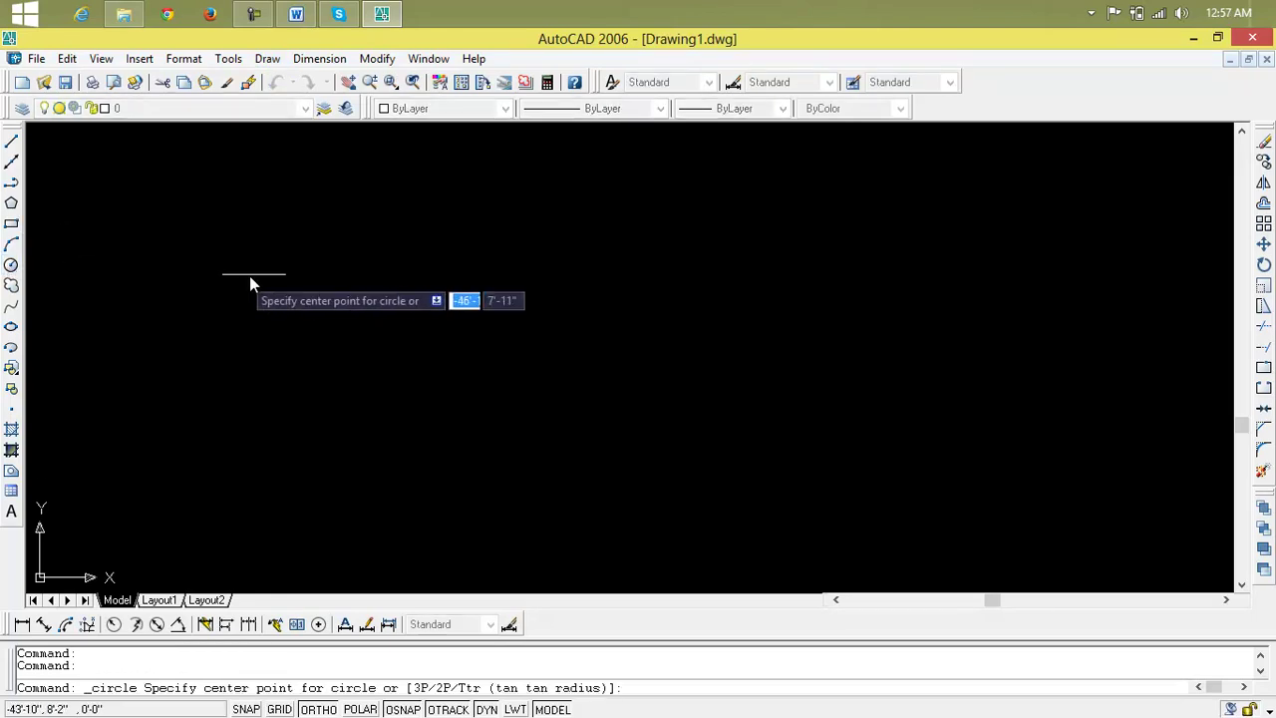
left_click(267, 269)
left_click(285, 282)
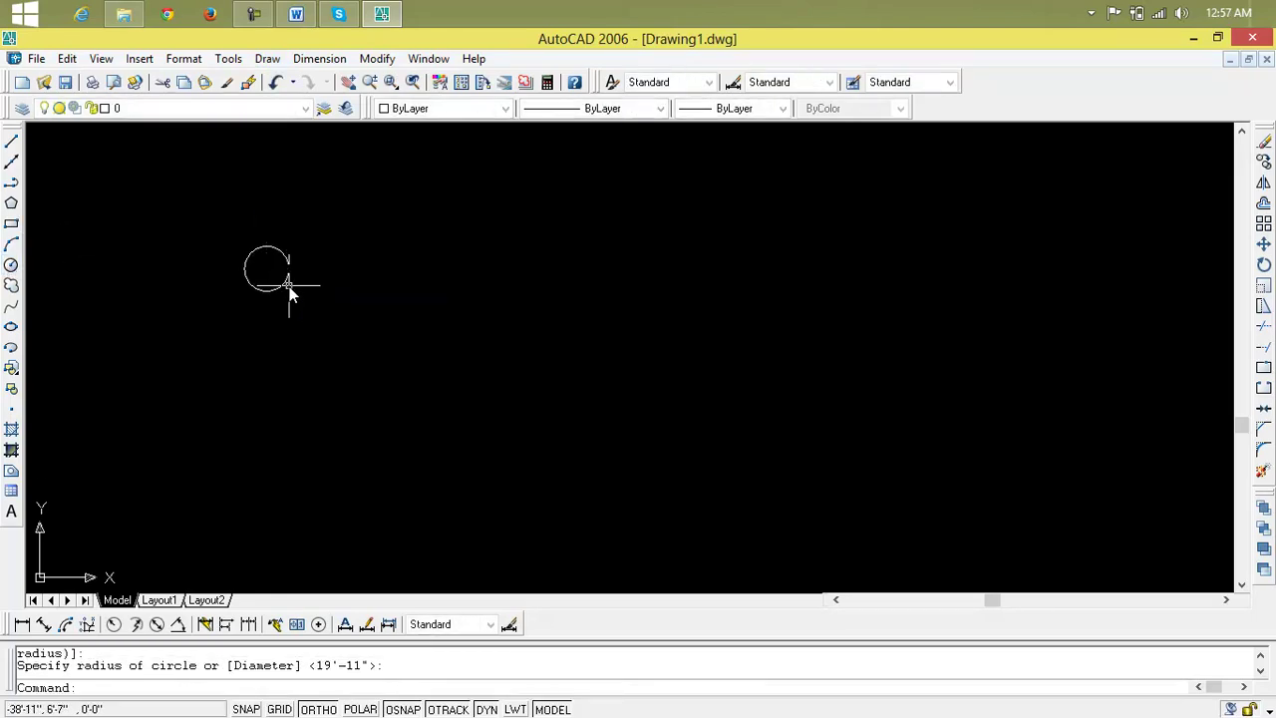
key("Return")
left_click(653, 312)
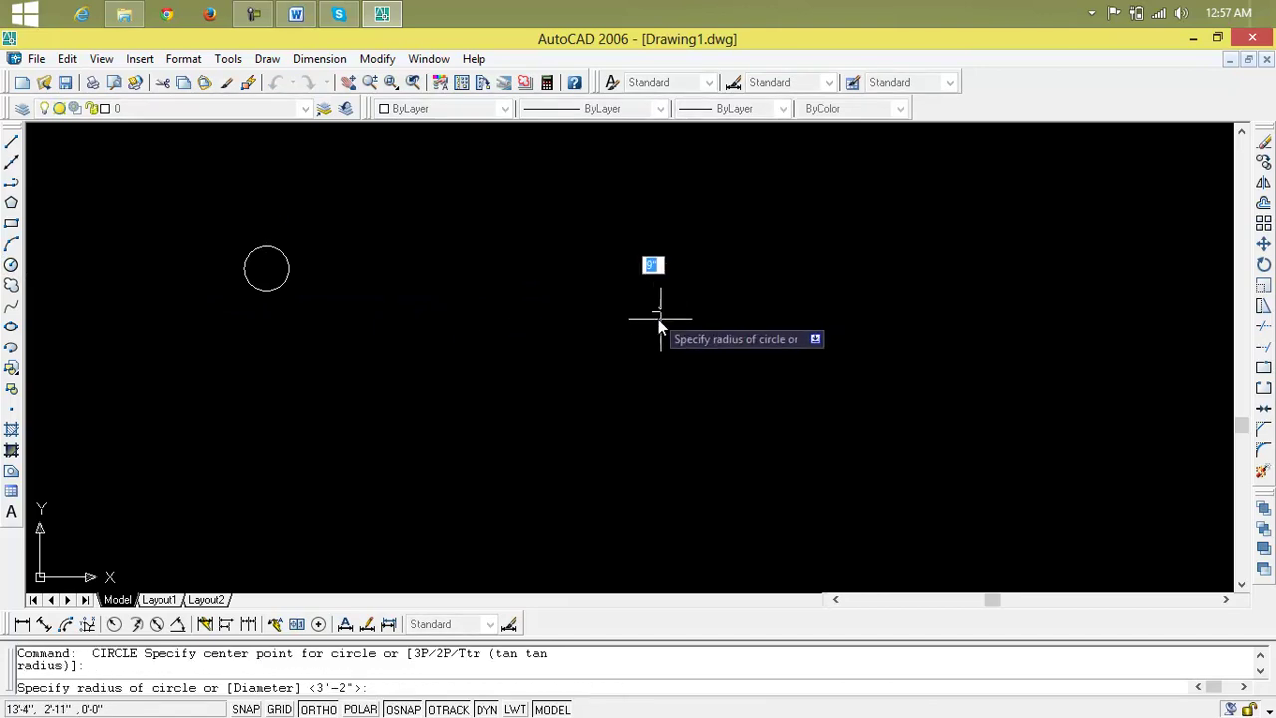
left_click(681, 333)
scroll(575, 319, "up", 2)
scroll(575, 319, "down", 2)
middle_click_drag(575, 319, 669, 393)
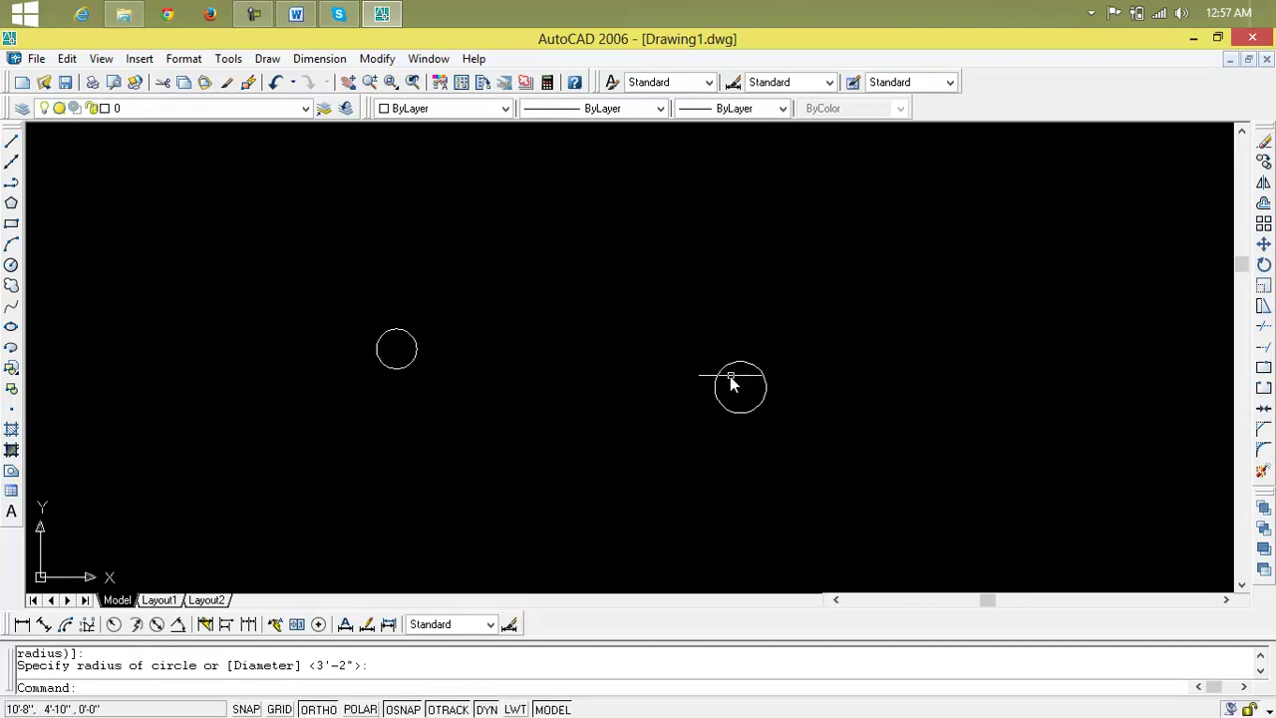
Draw a large trial circle centred on the left circle reaching the right one, then delete it
left_click(12, 265)
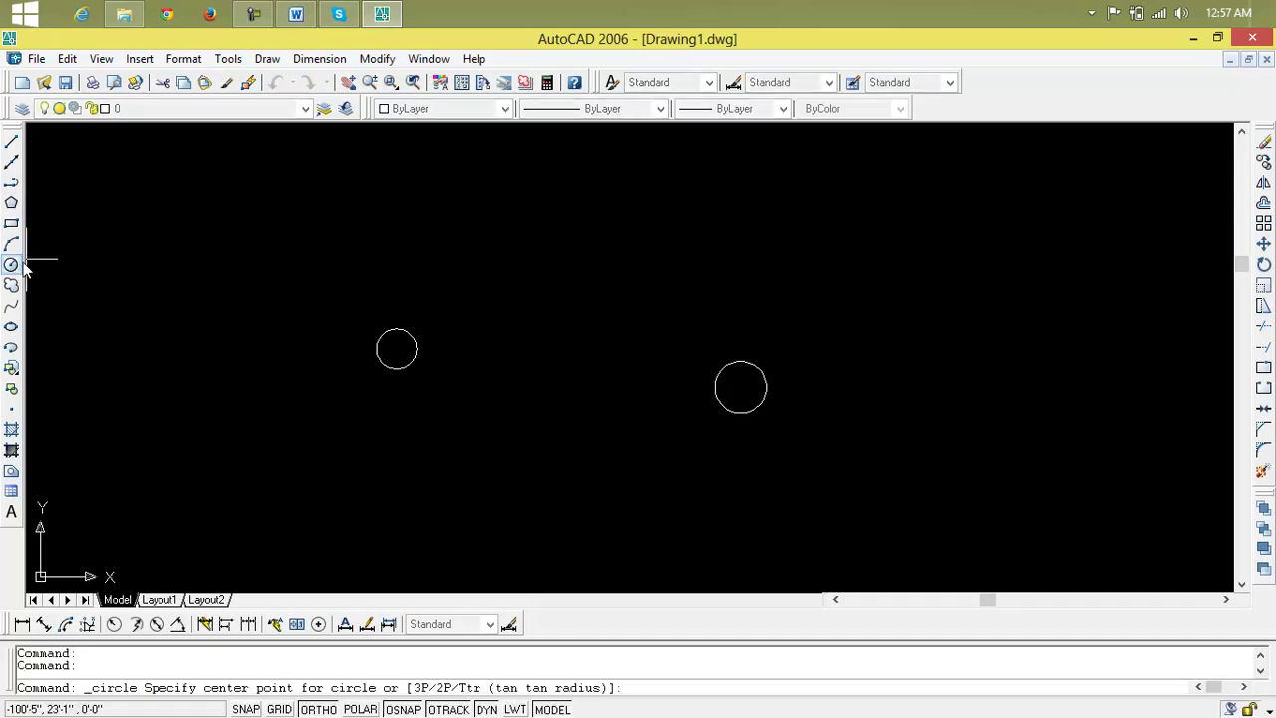
scroll(418, 353, "up", 2)
left_click(413, 347)
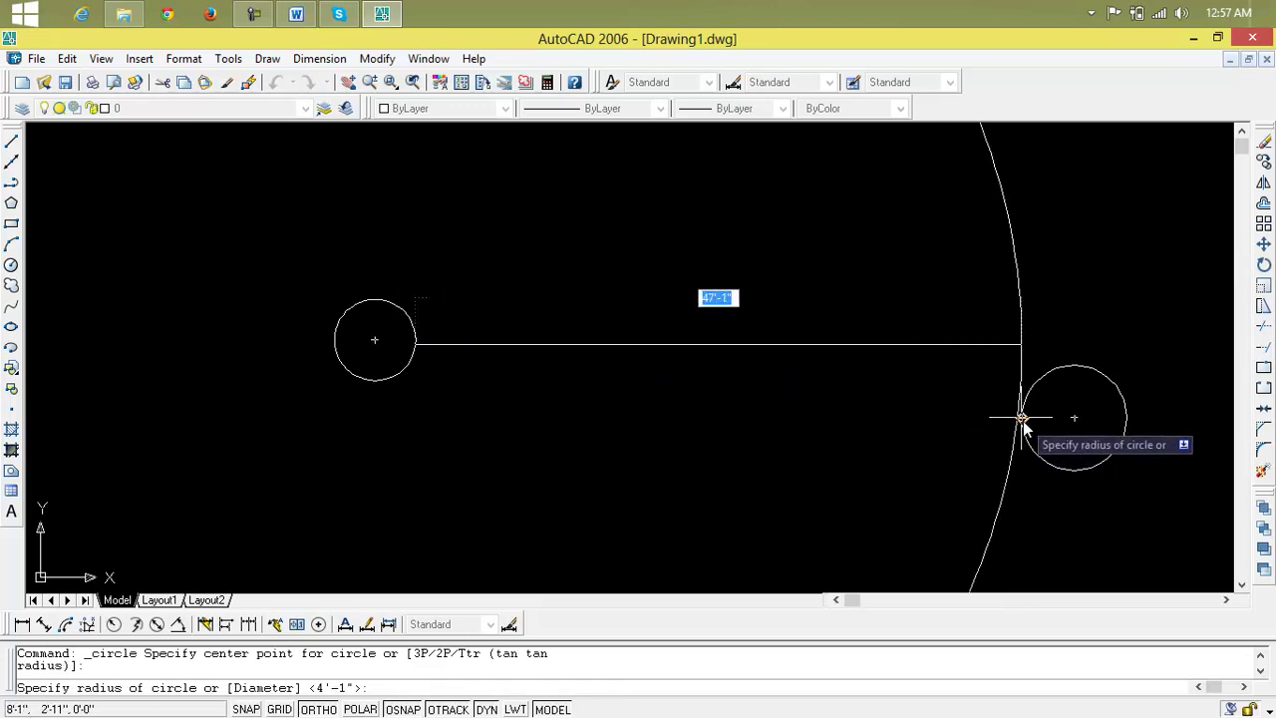
left_click(1022, 423)
scroll(916, 435, "down", 3)
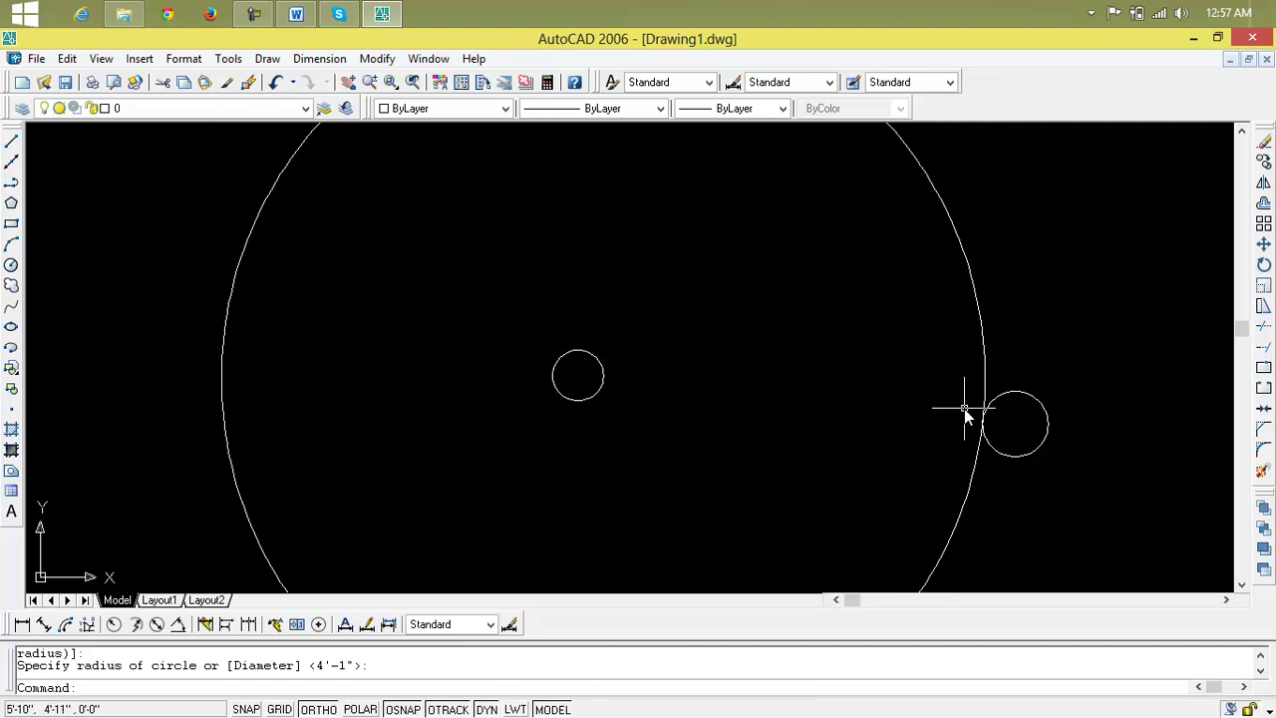
left_click(978, 309)
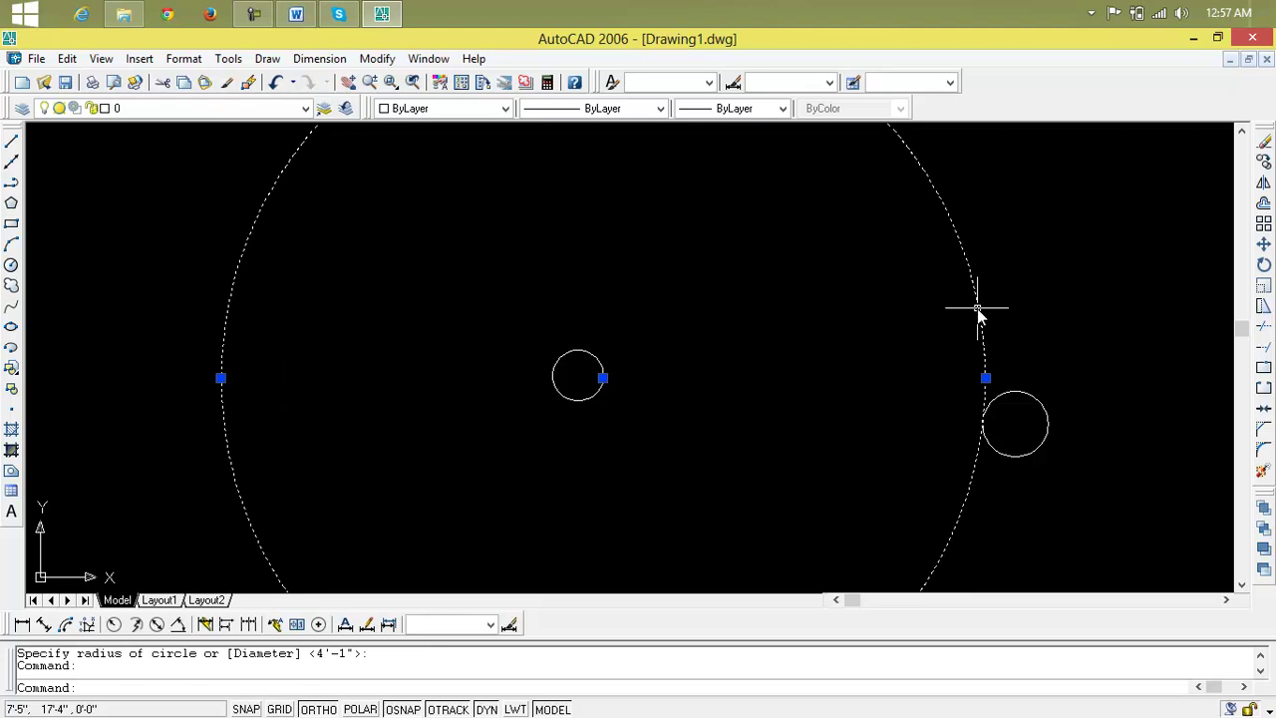
key("Delete")
left_click(266, 58)
mouse_move(289, 265)
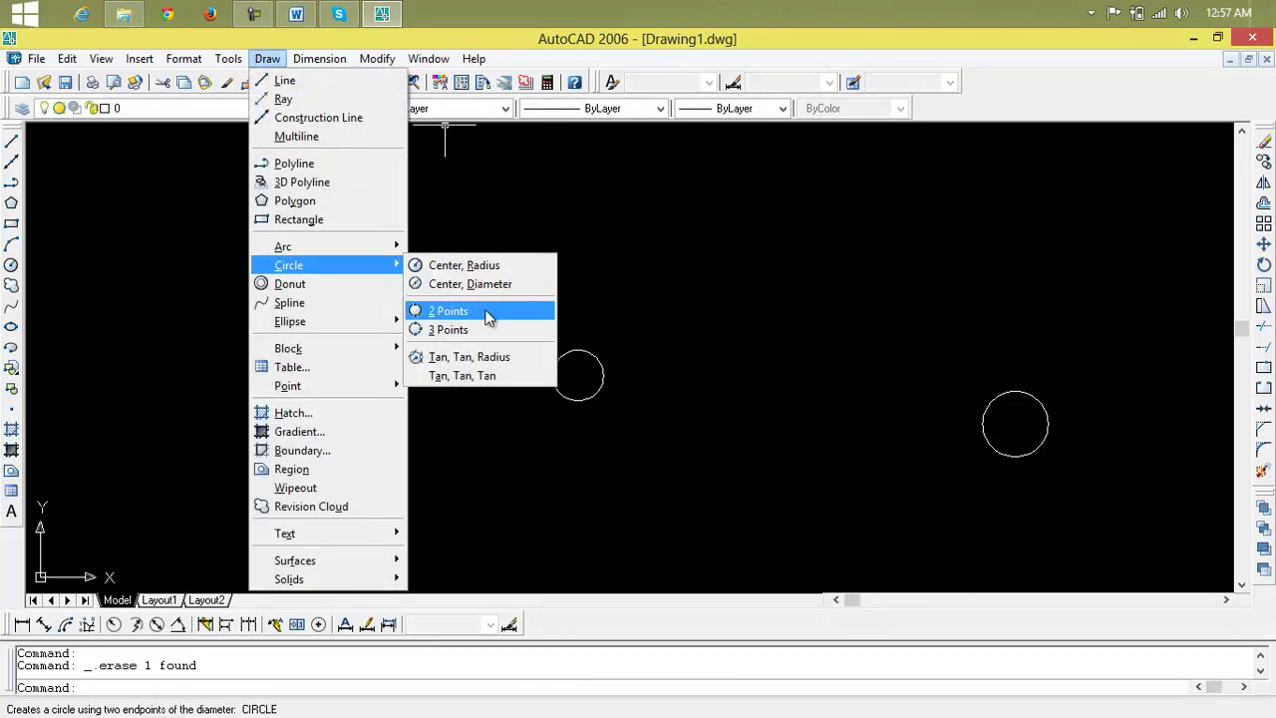
Draw a 2 Points circle from the left circle's edge to the right circle's edge
left_click(486, 311)
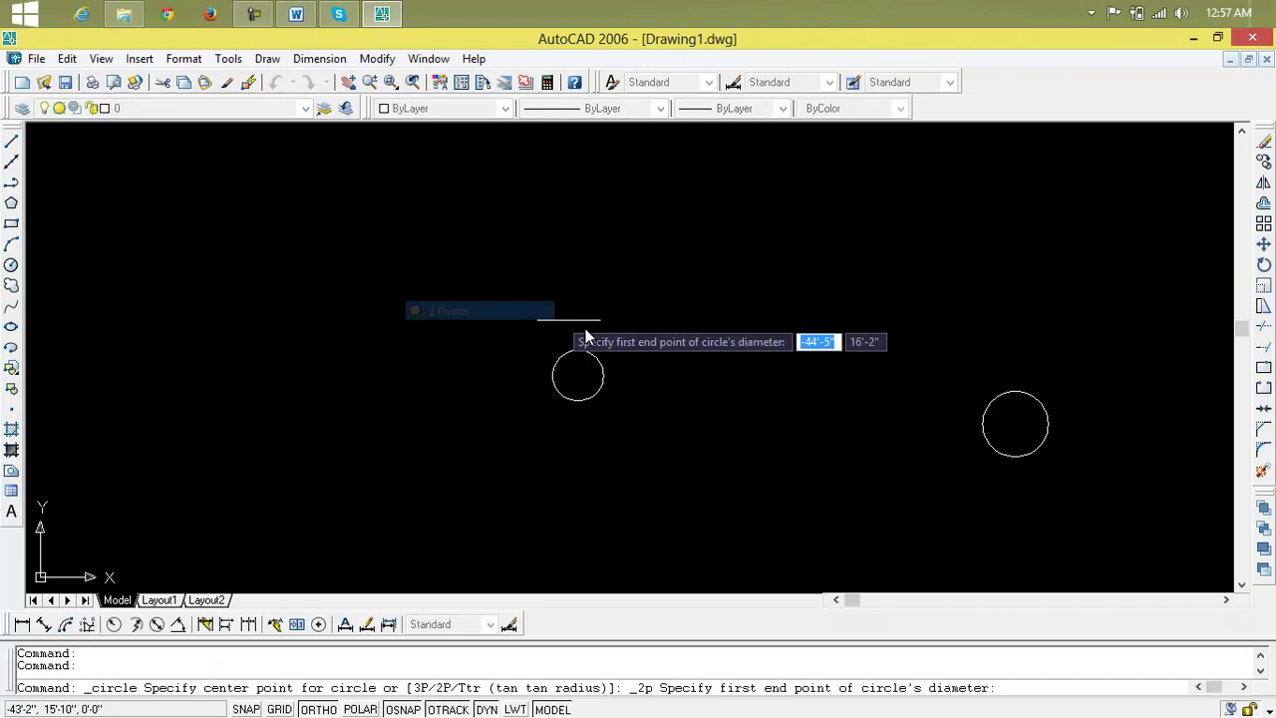
left_click(602, 381)
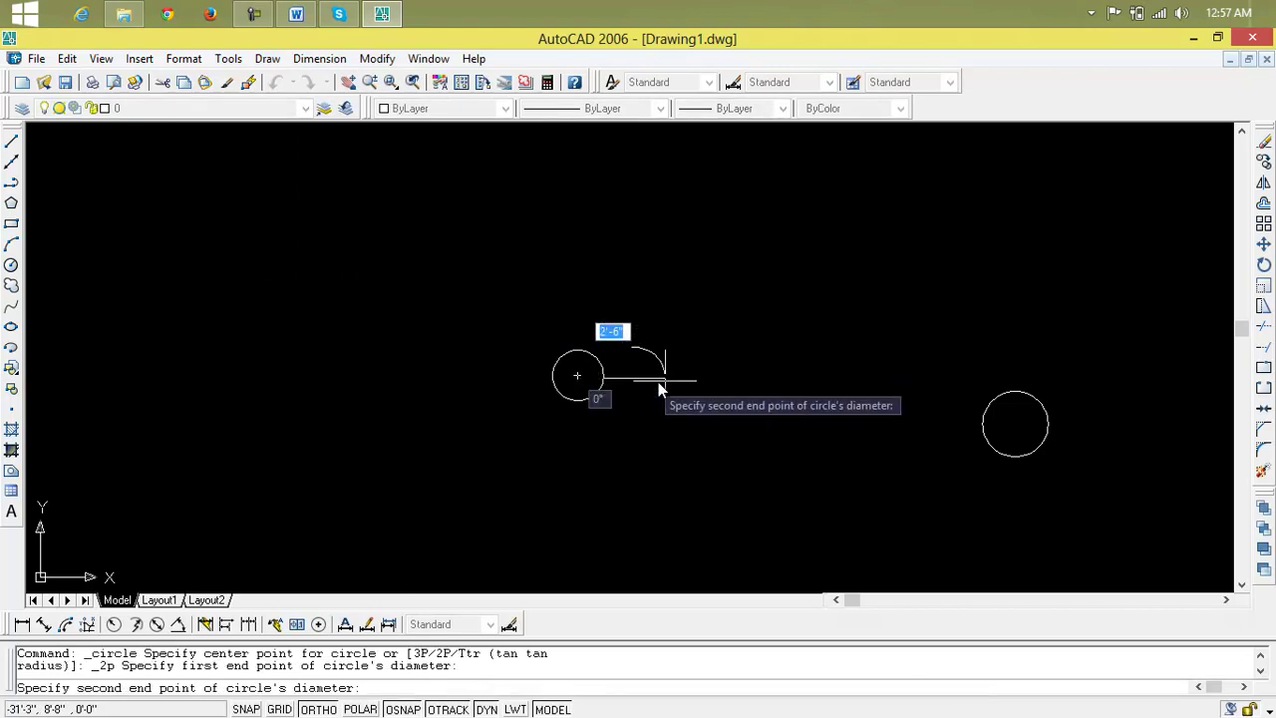
left_click(982, 426)
scroll(884, 484, "down", 2)
middle_click_drag(875, 478, 746, 300)
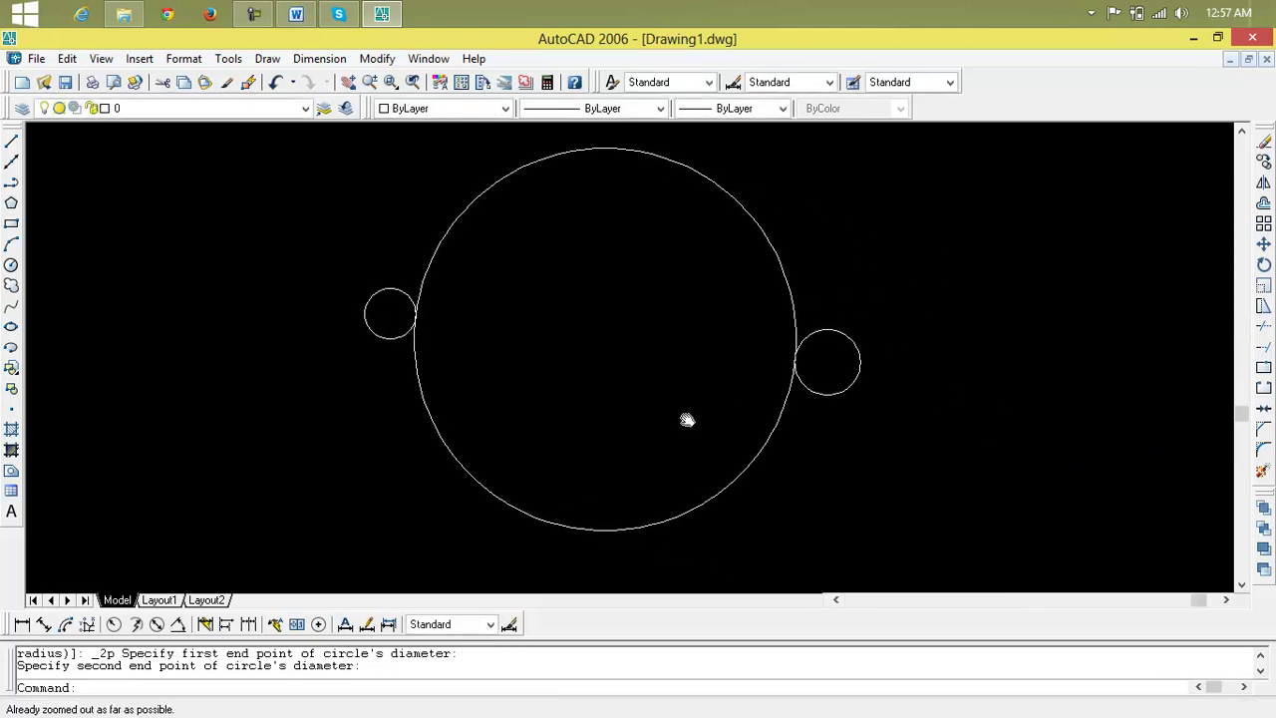
scroll(528, 321, "down", 1)
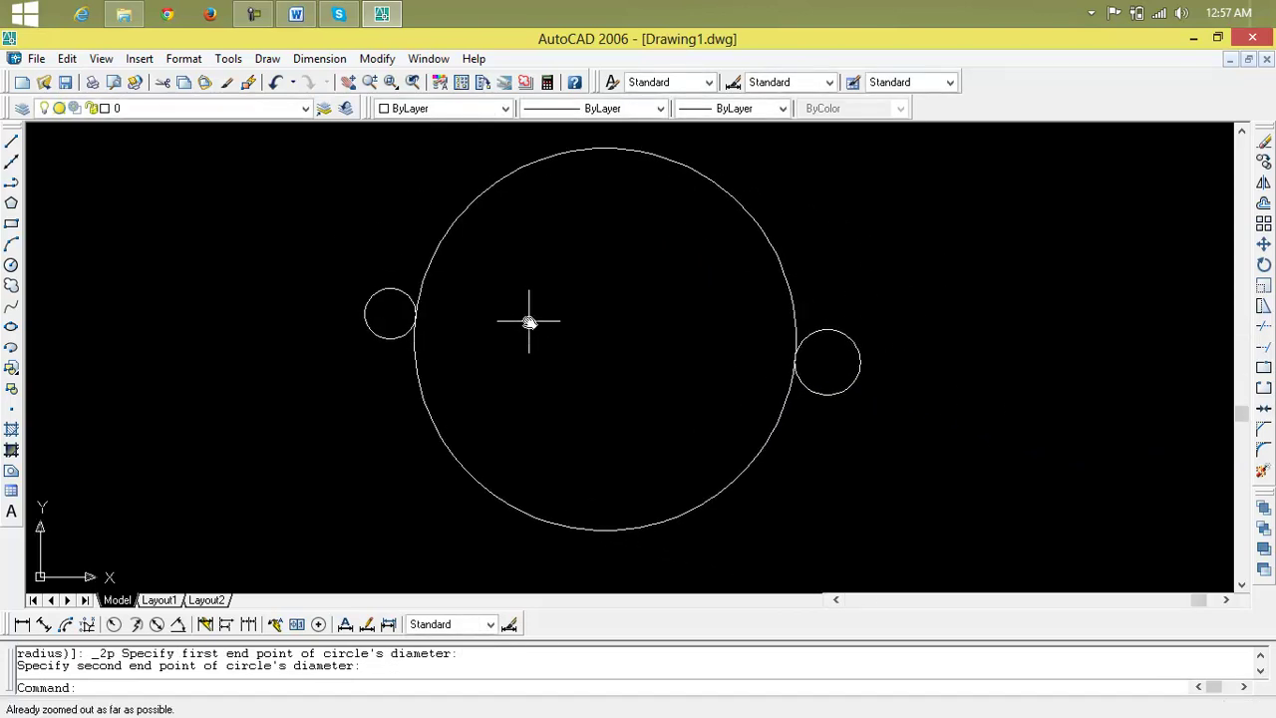
Zoom All to show the whole drawing, leaving empty space on the right
type("z")
key("Return")
type("a")
key("Return")
scroll(528, 321, "down", 5)
middle_click_drag(516, 313, 322, 288)
scroll(322, 288, "up", 1)
scroll(322, 288, "up", 2)
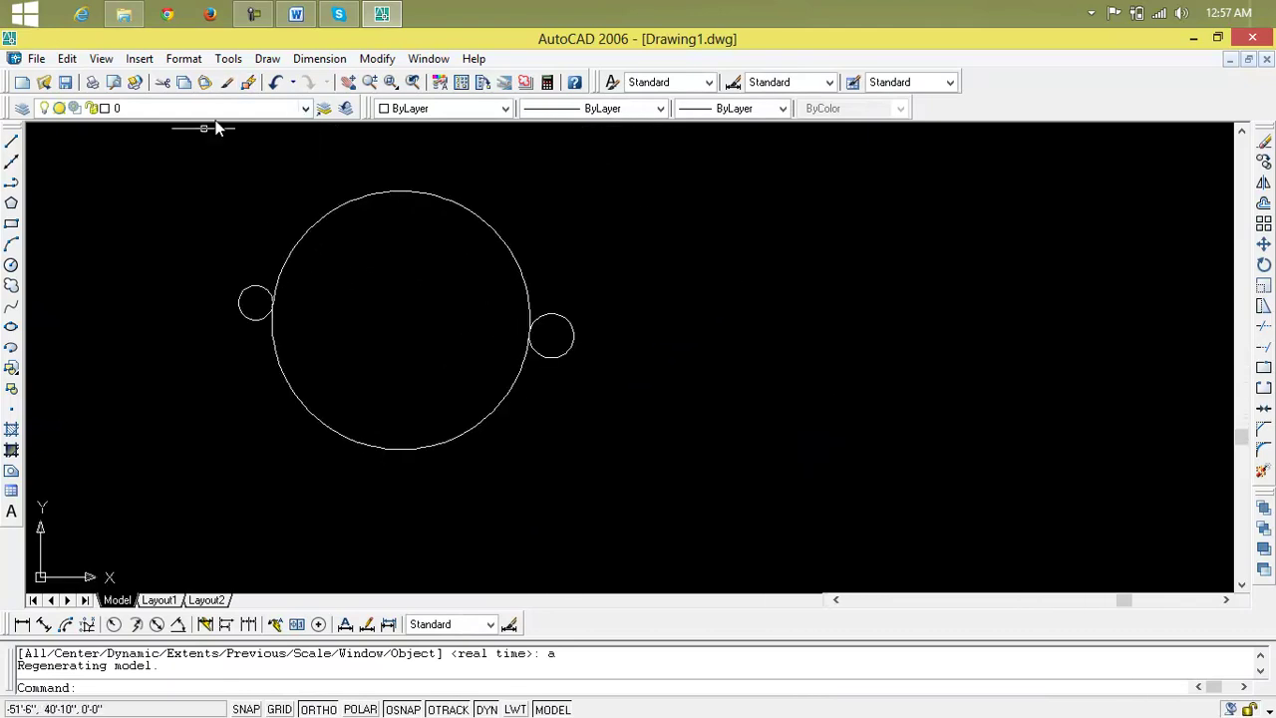
Draw three small circles in the empty space on the right
left_click(11, 264)
left_click(827, 227)
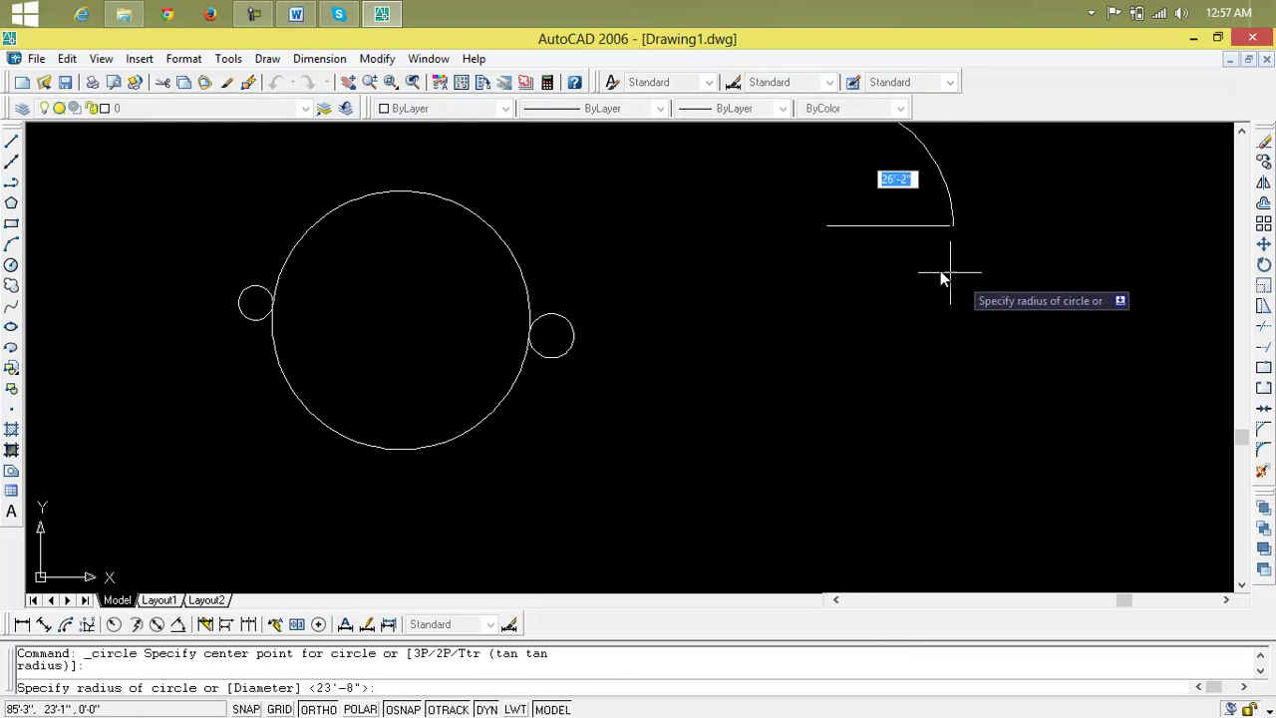
left_click(841, 231)
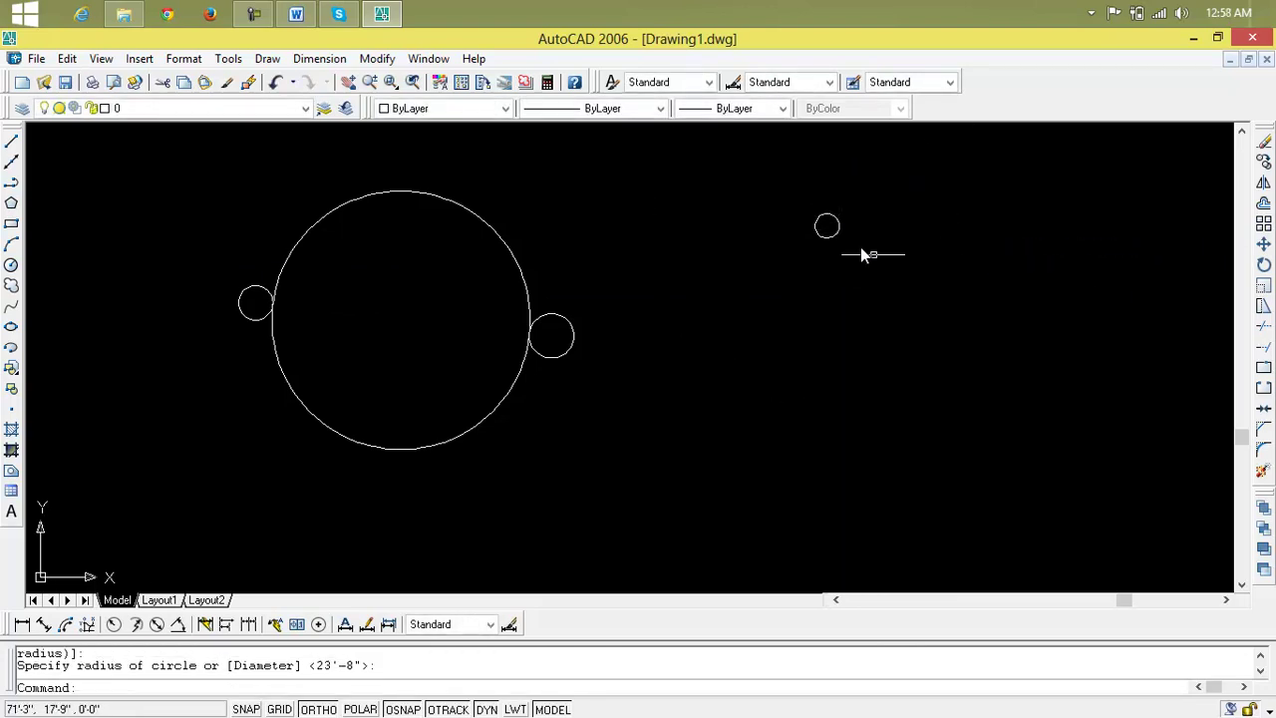
key("Return")
left_click(965, 307)
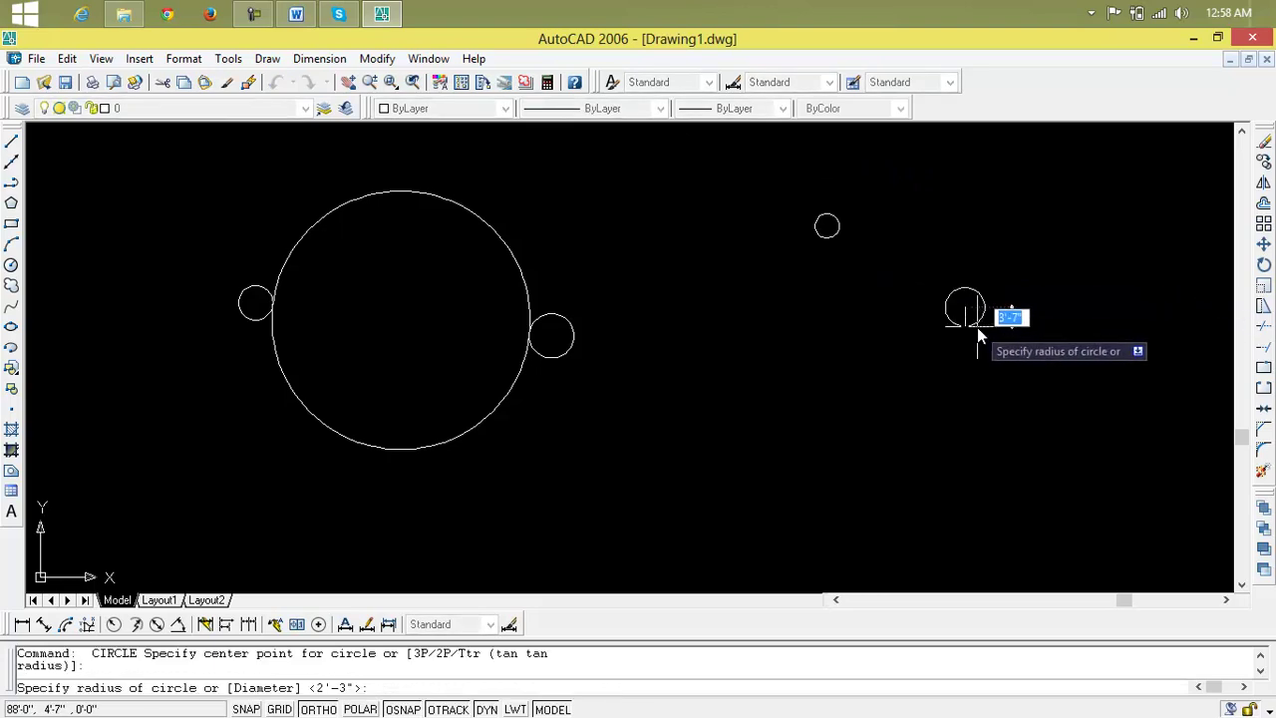
left_click(977, 327)
key("Return")
left_click(799, 355)
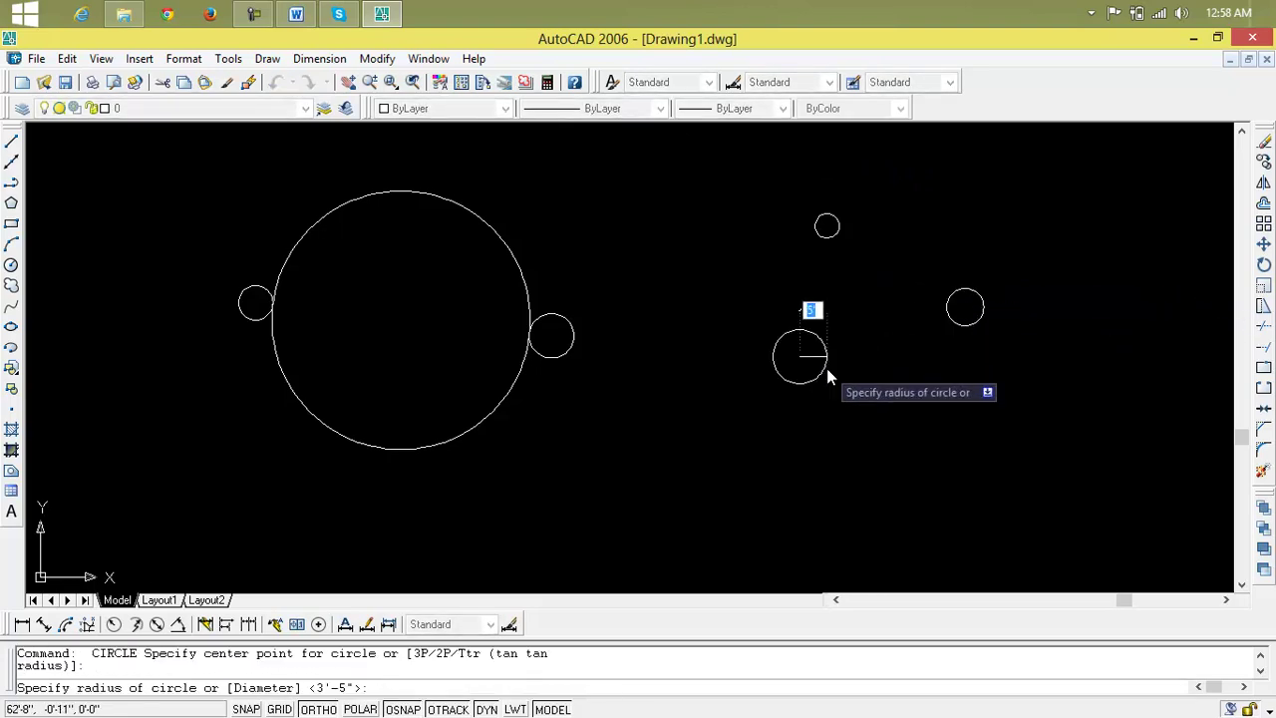
left_click(826, 368)
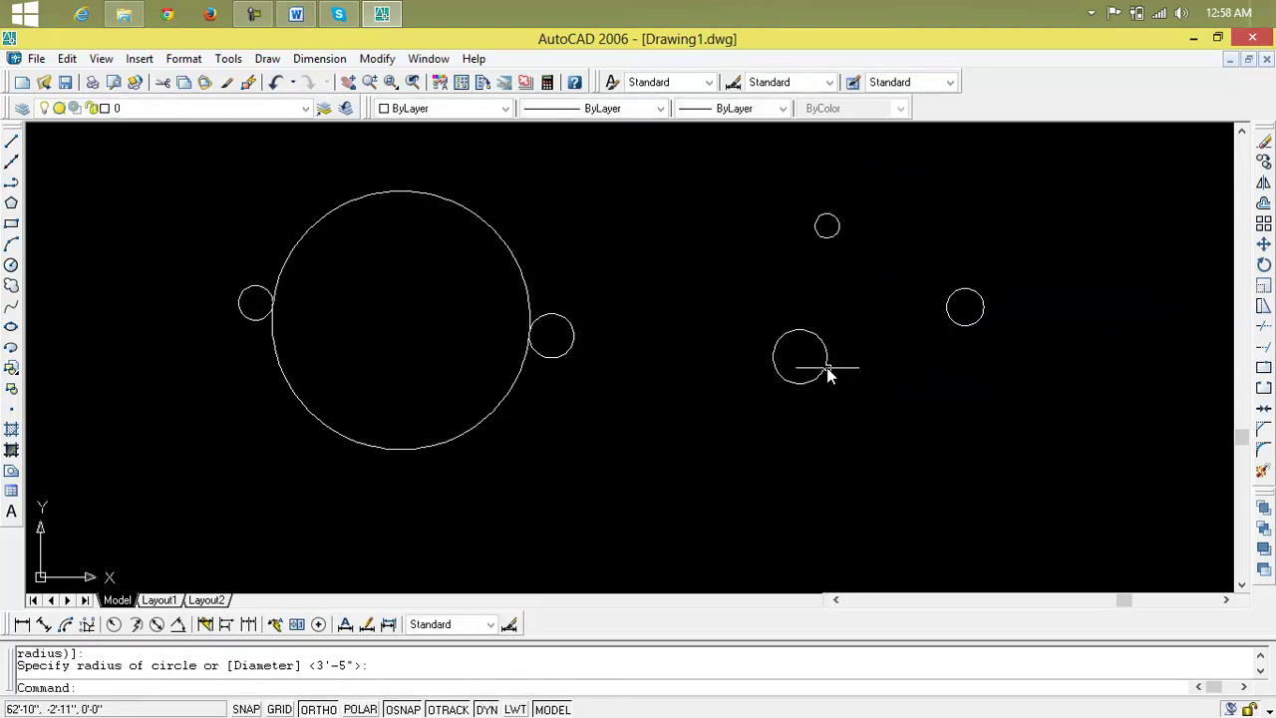
Draw a 3 Points circle through a point on each of the three small circles
left_click(267, 58)
mouse_move(289, 265)
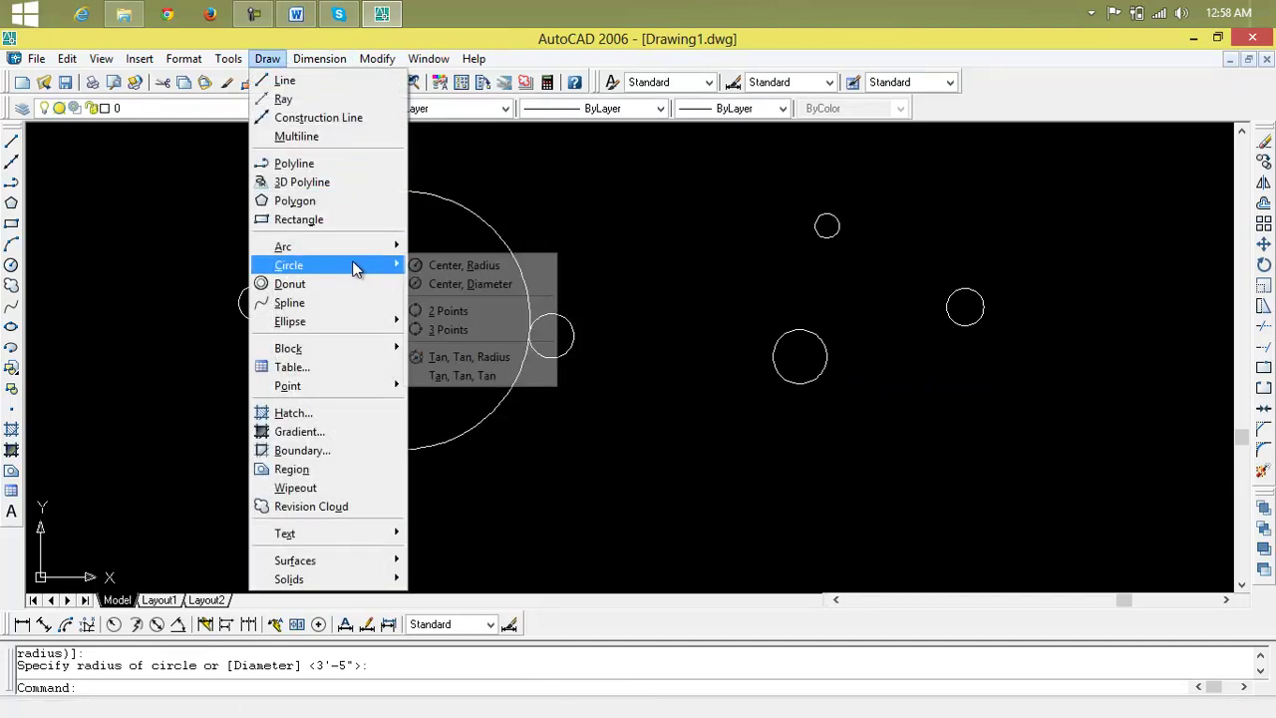
left_click(501, 326)
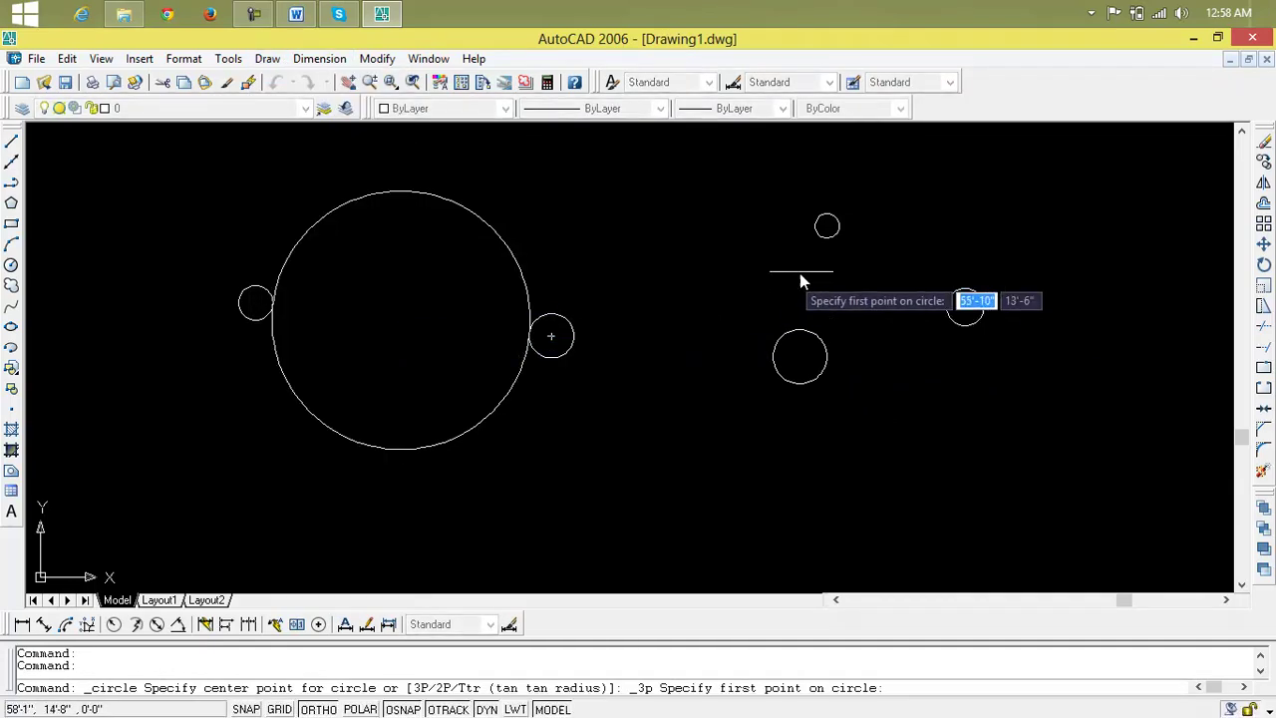
scroll(840, 229, "up", 2)
scroll(839, 229, "up", 2)
left_click(837, 237)
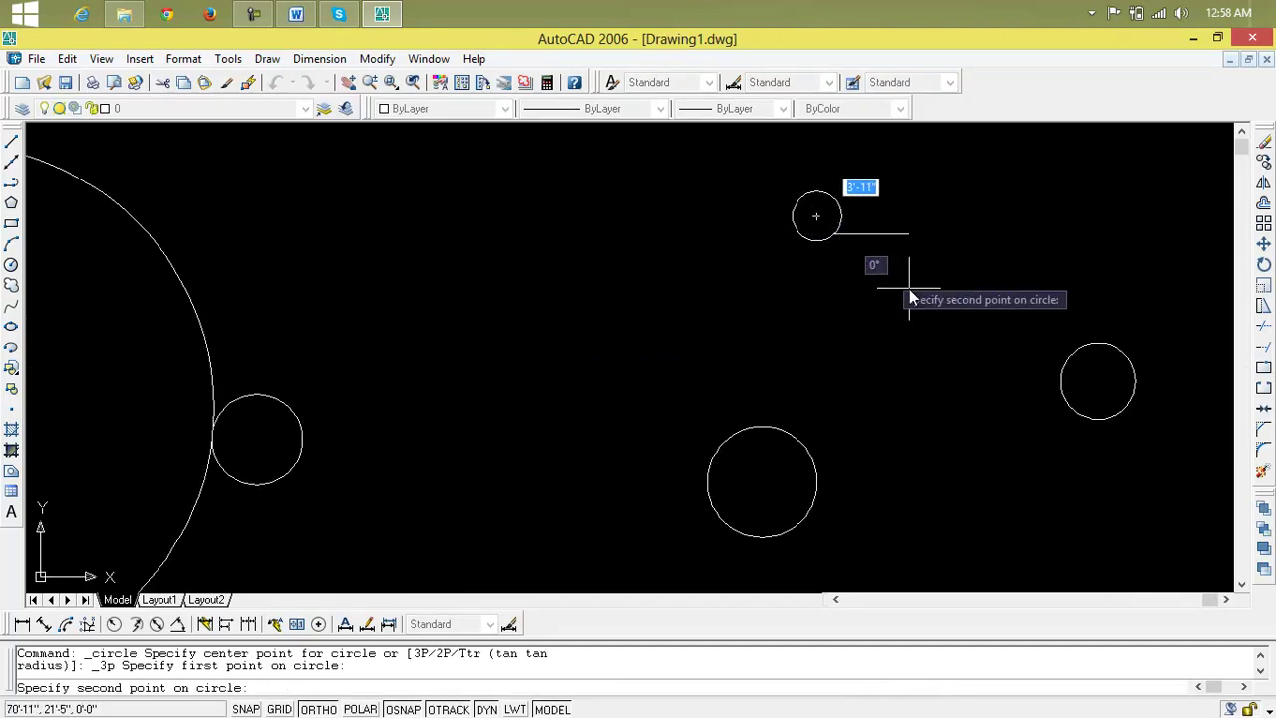
left_click(1066, 363)
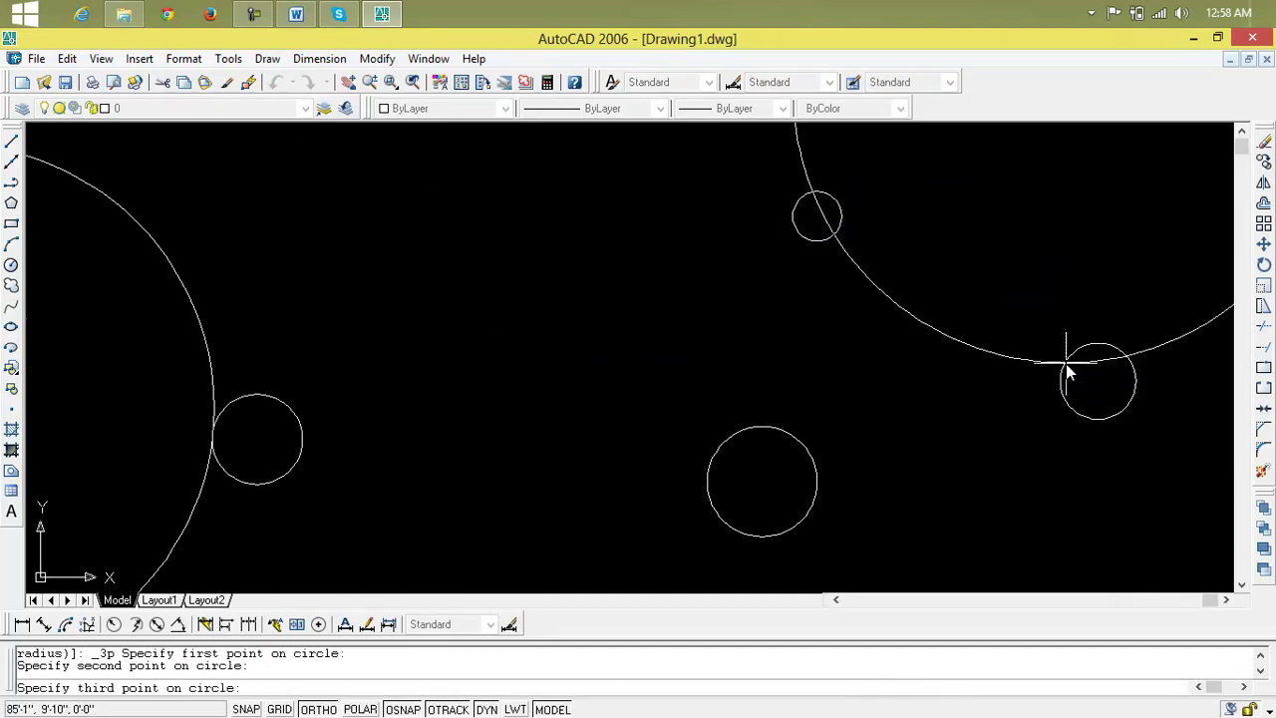
left_click(814, 460)
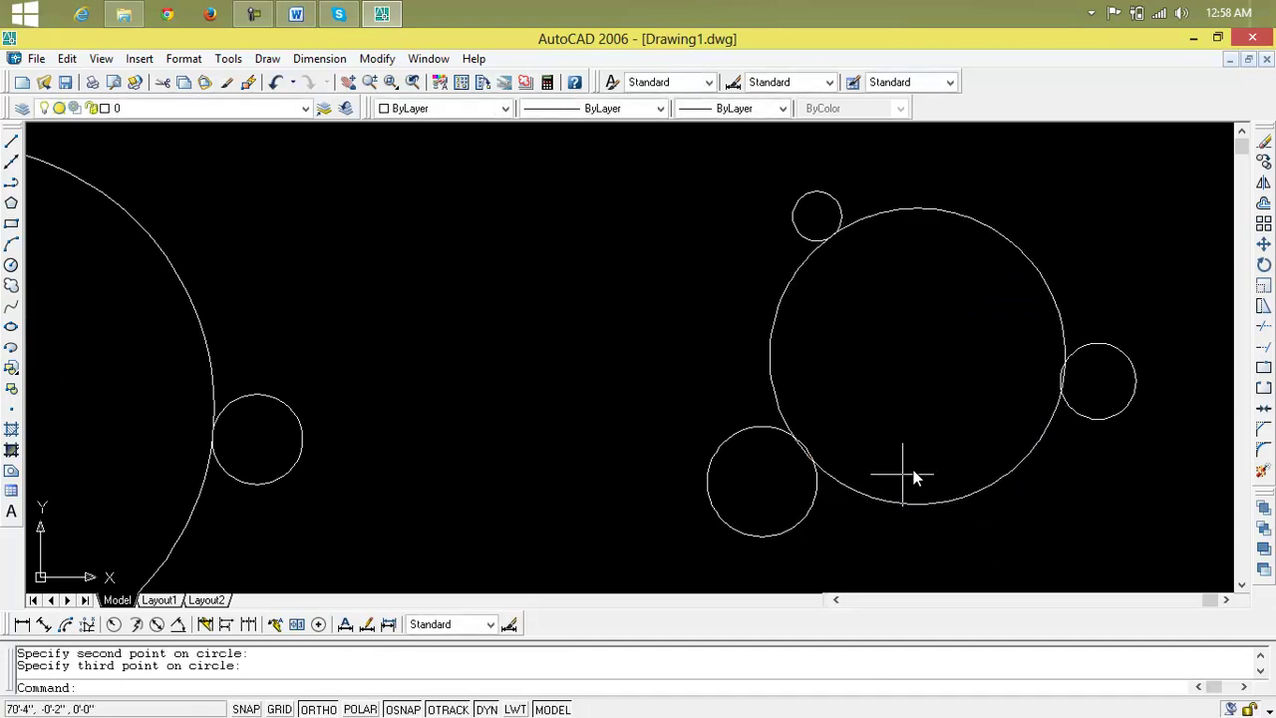
scroll(805, 456, "up", 5)
scroll(805, 456, "up", 3)
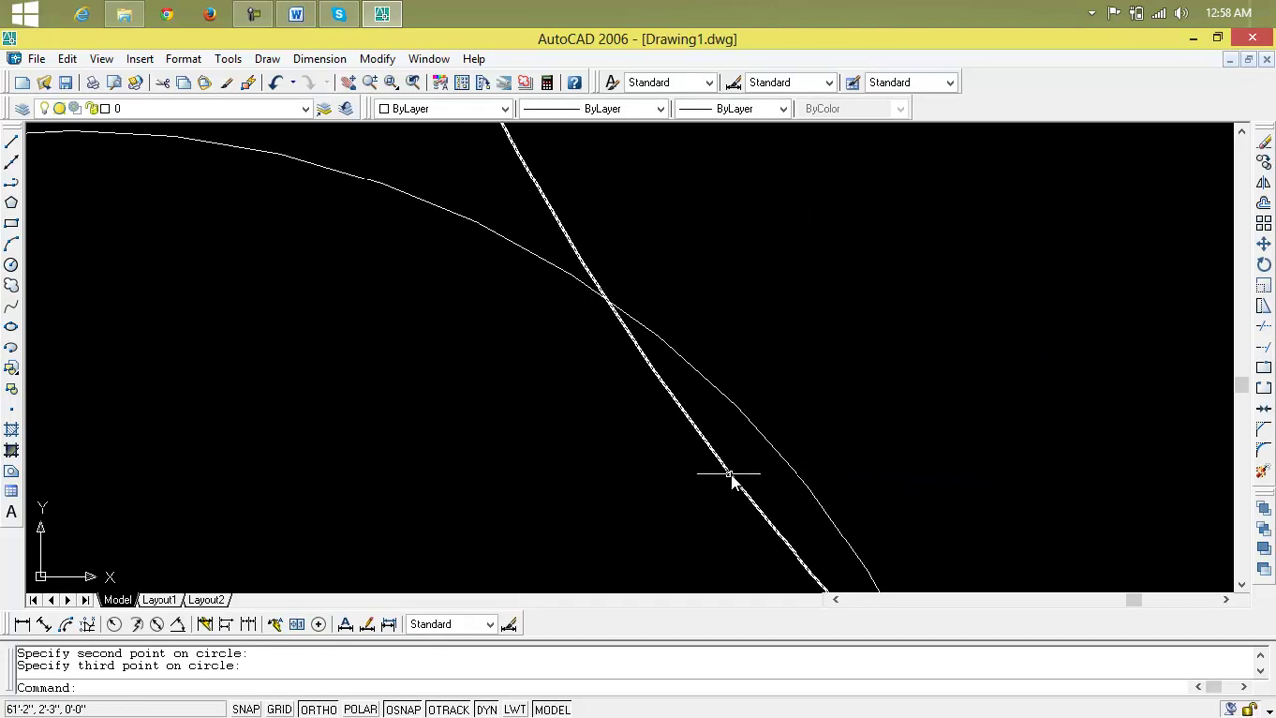
scroll(774, 484, "down", 2)
scroll(561, 319, "down", 2)
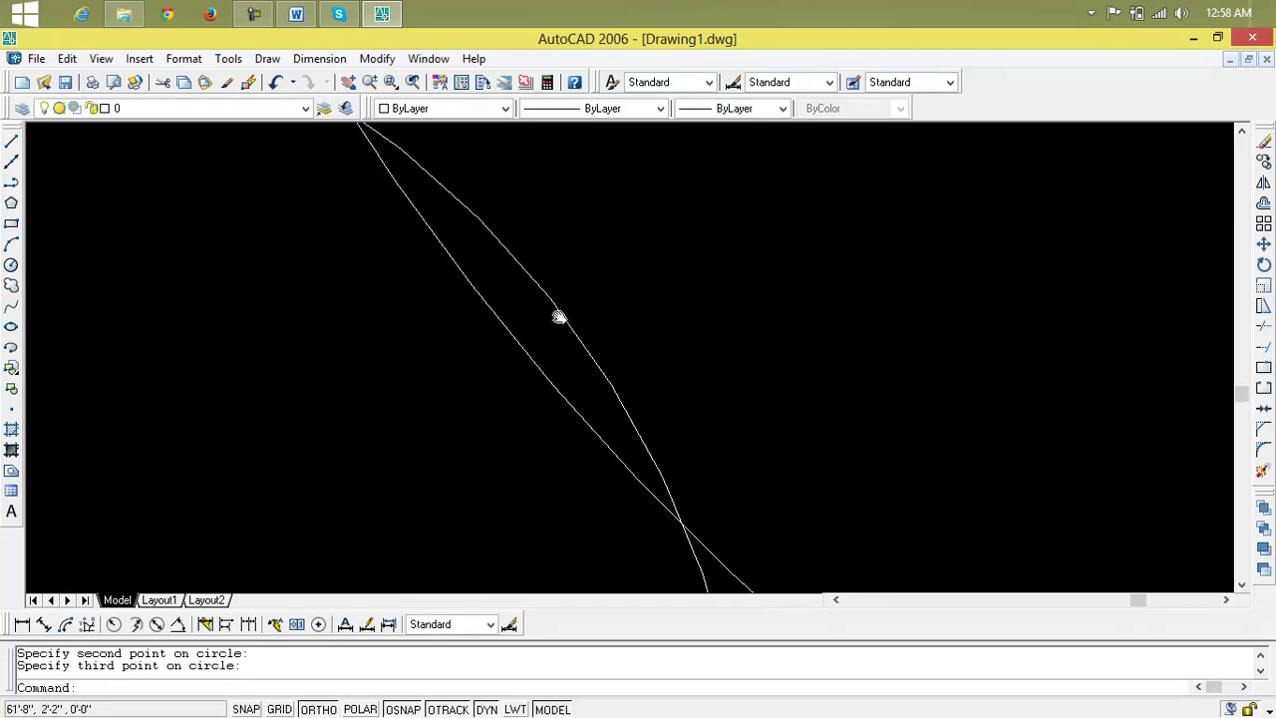
scroll(561, 319, "down", 2)
scroll(558, 316, "down", 2)
middle_click_drag(601, 310, 652, 353)
scroll(786, 313, "up", 3)
scroll(788, 312, "up", 5)
scroll(788, 312, "down", 1)
scroll(788, 312, "down", 3)
scroll(786, 309, "down", 2)
scroll(767, 304, "down", 1)
middle_click_drag(764, 303, 617, 255)
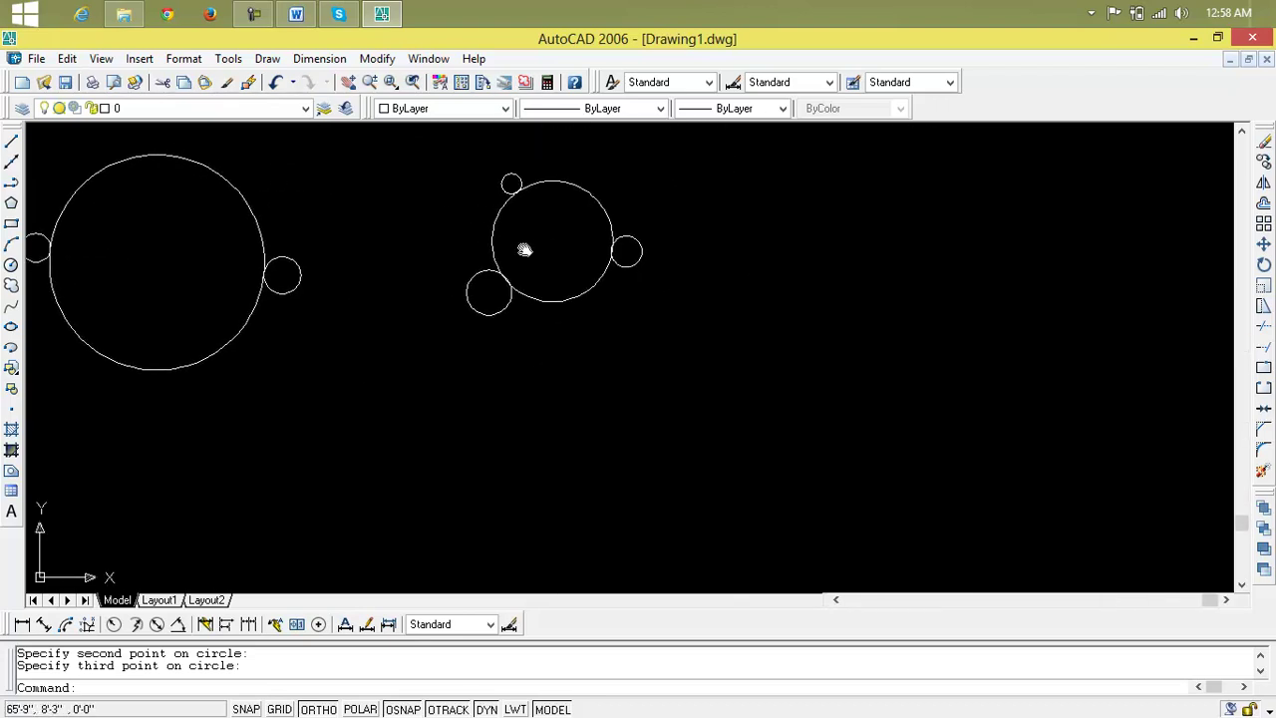
left_click(699, 172)
left_click(439, 338)
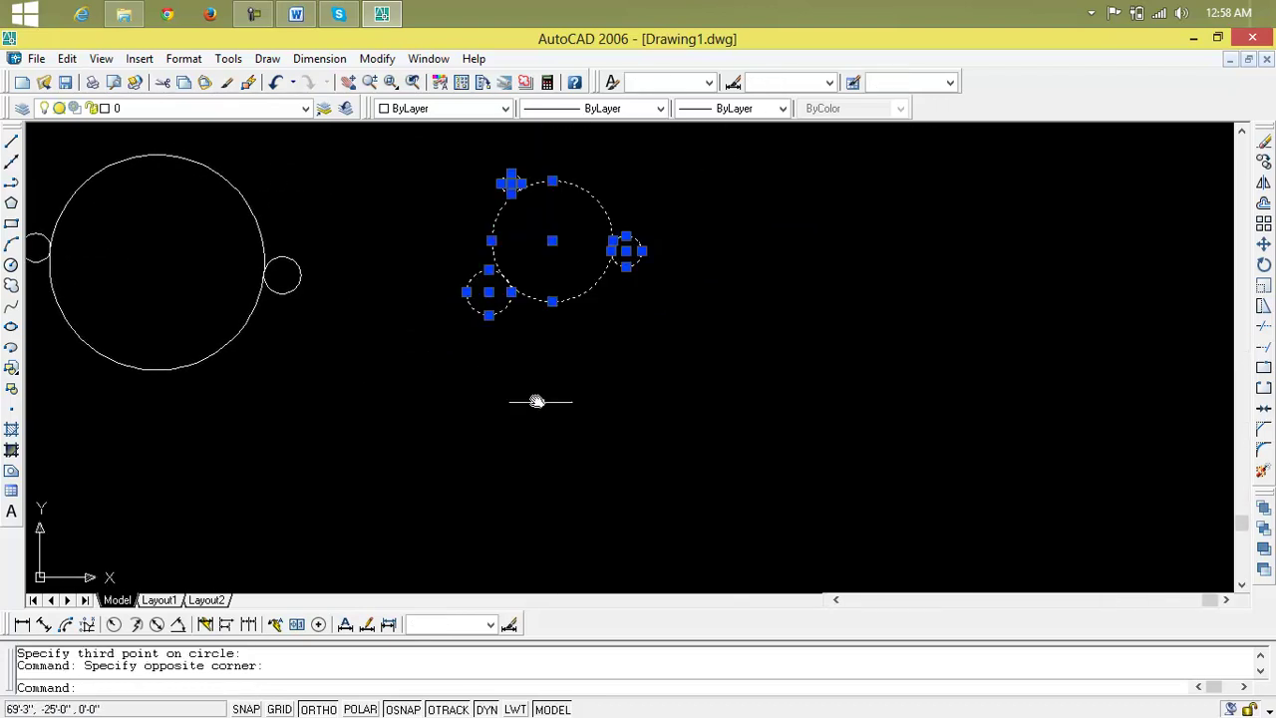
type("cp")
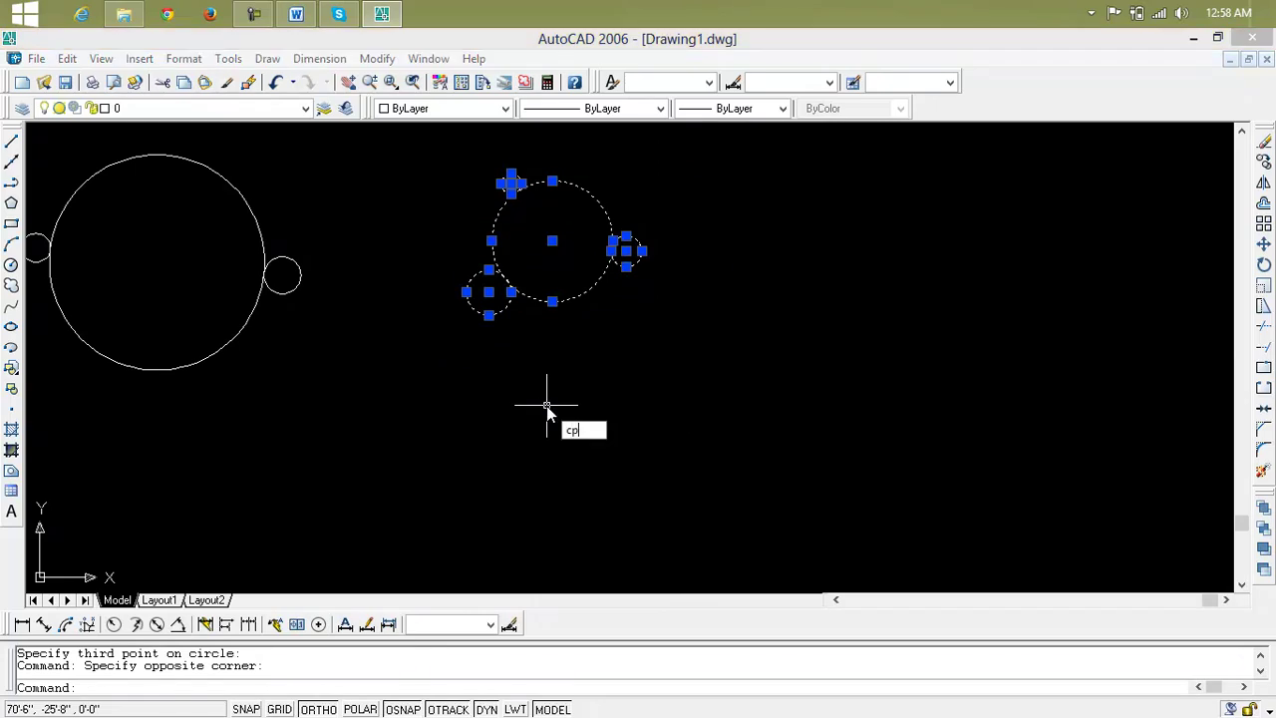
key("Return")
left_click(596, 283)
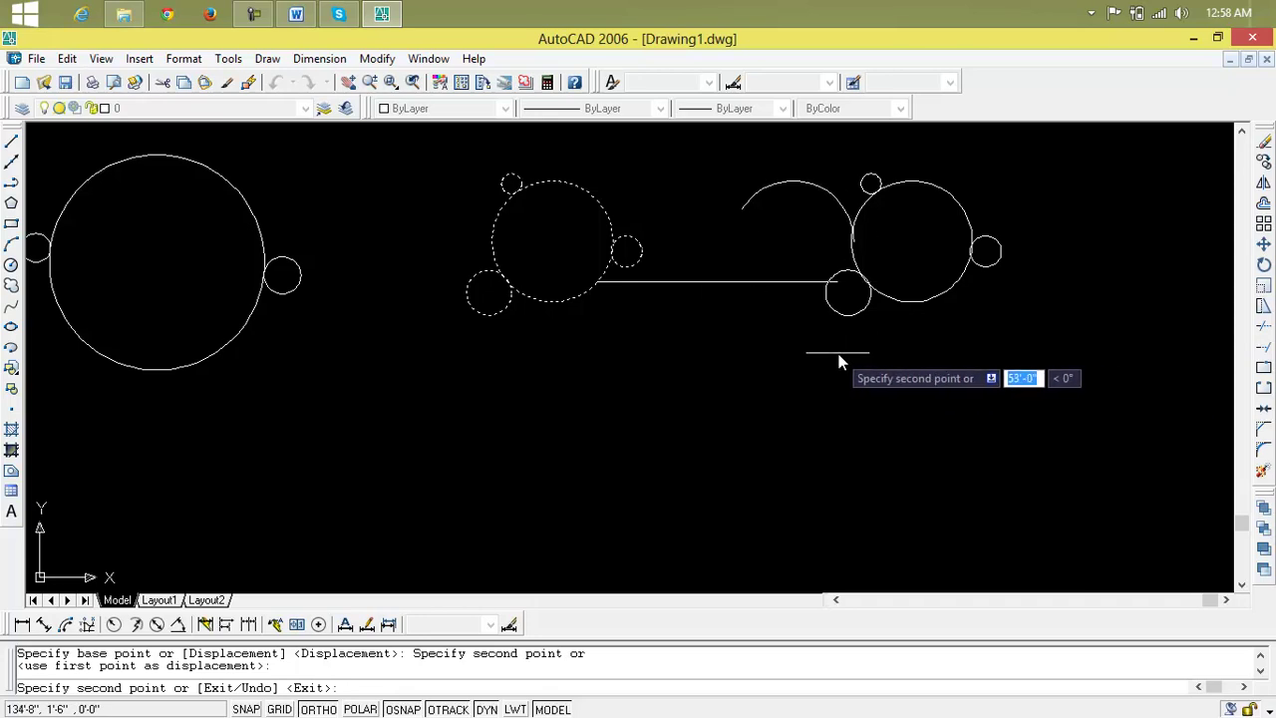
key("Escape")
key("Escape")
left_click(932, 302)
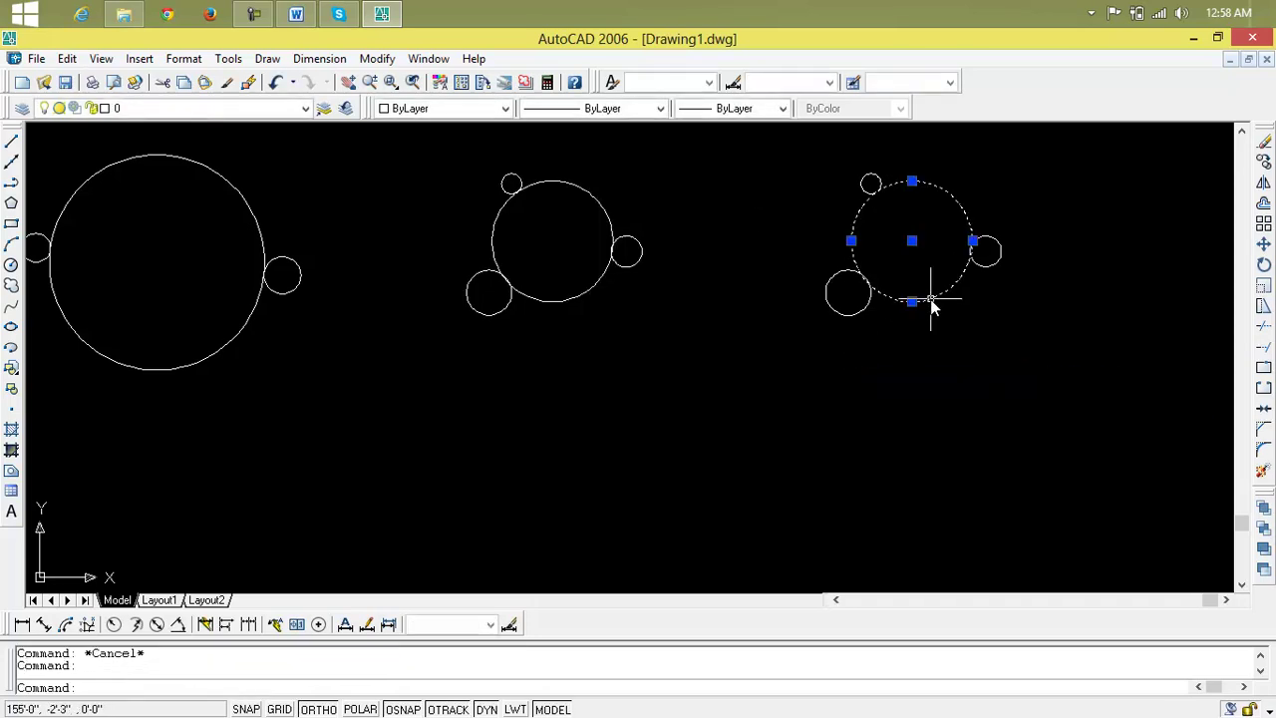
key("Delete")
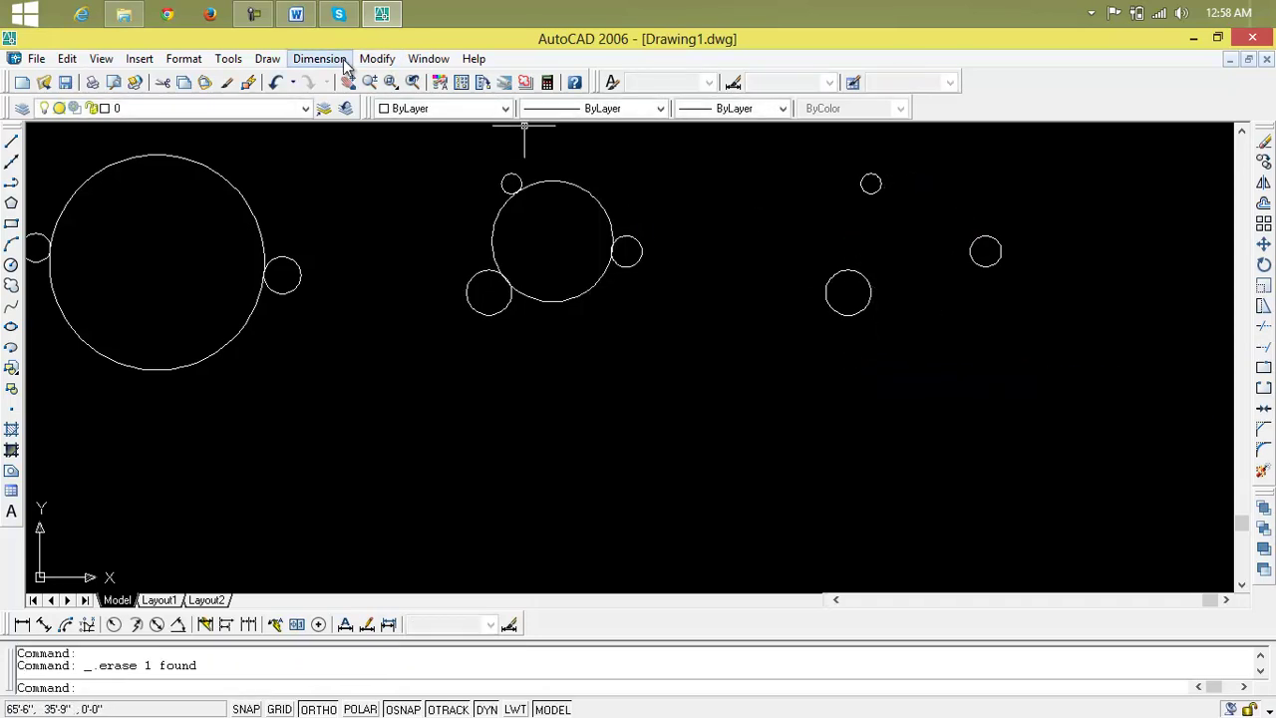
scroll(830, 208, "up", 1)
scroll(830, 205, "up", 1)
middle_click_drag(830, 204, 694, 250)
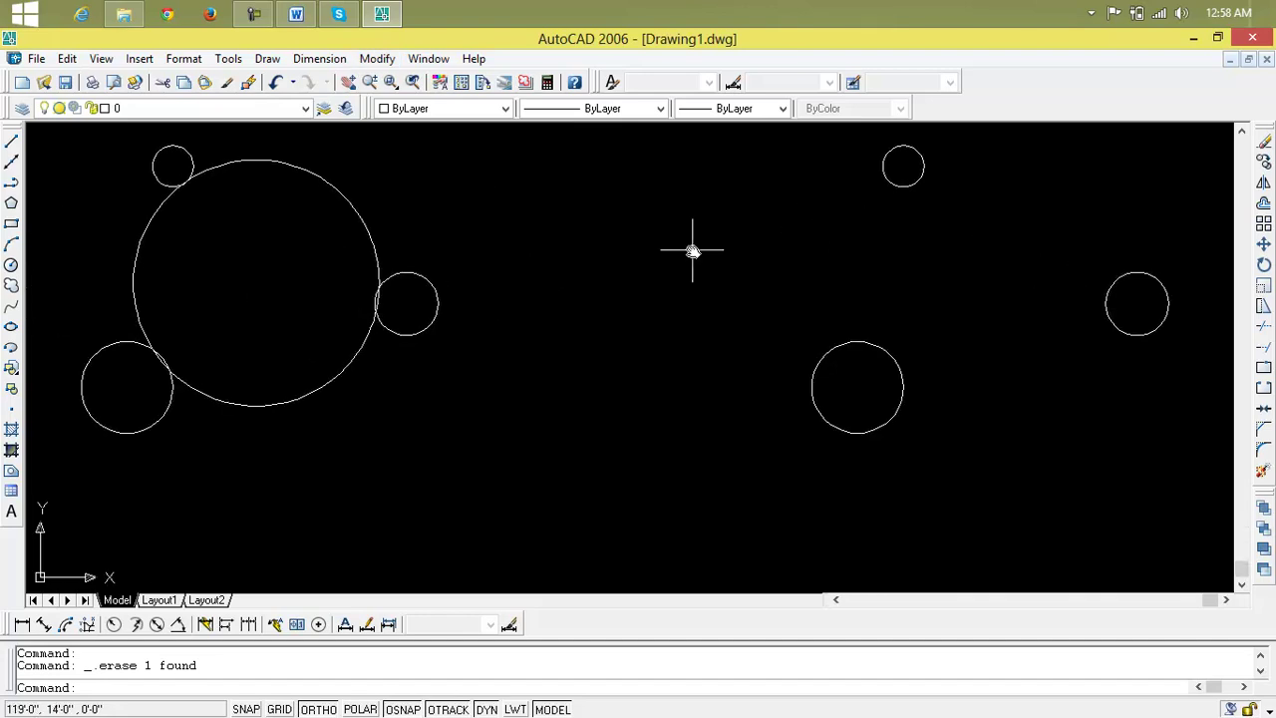
Draw a Tan, Tan, Tan circle touching the top, lower and right small circles
left_click(267, 59)
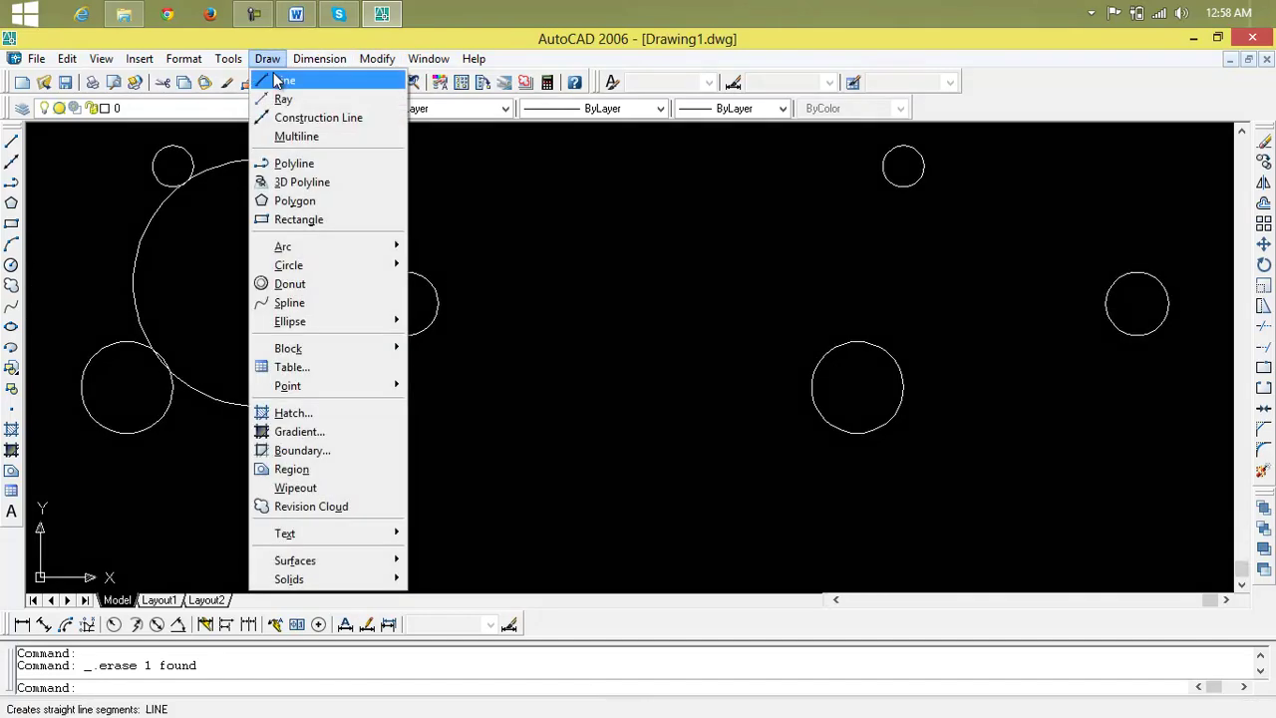
mouse_move(289, 265)
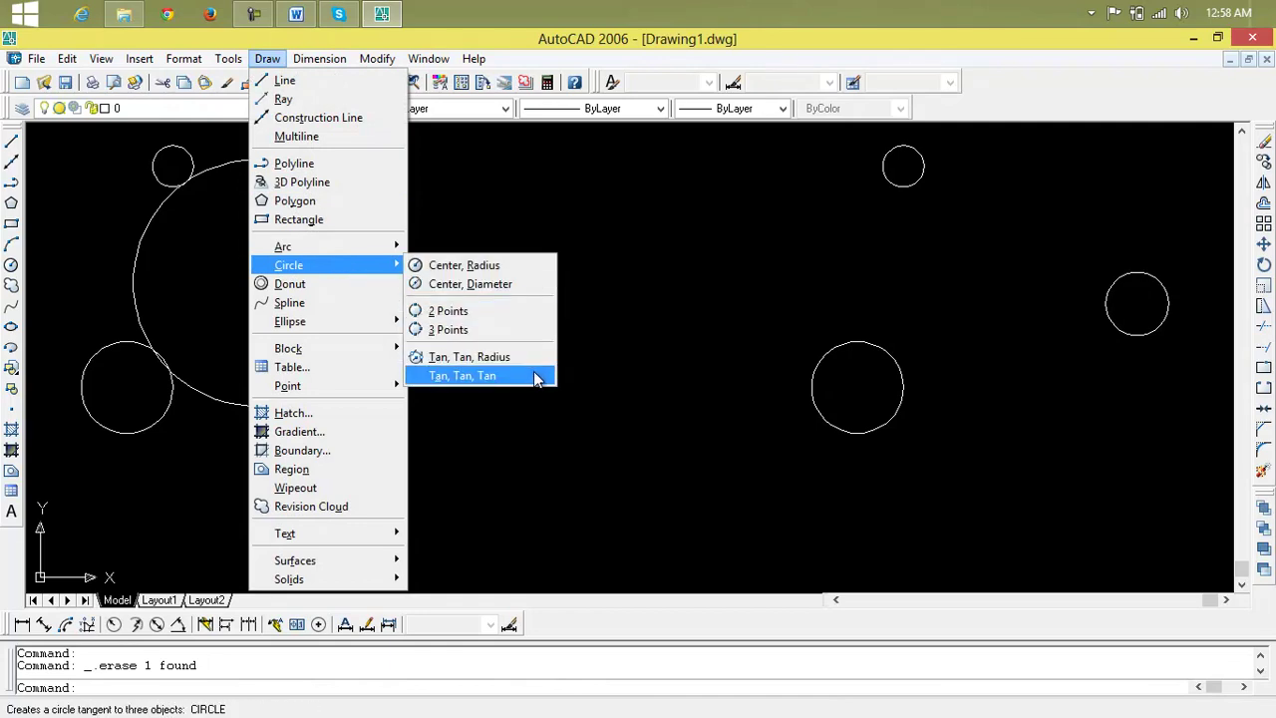
left_click(536, 375)
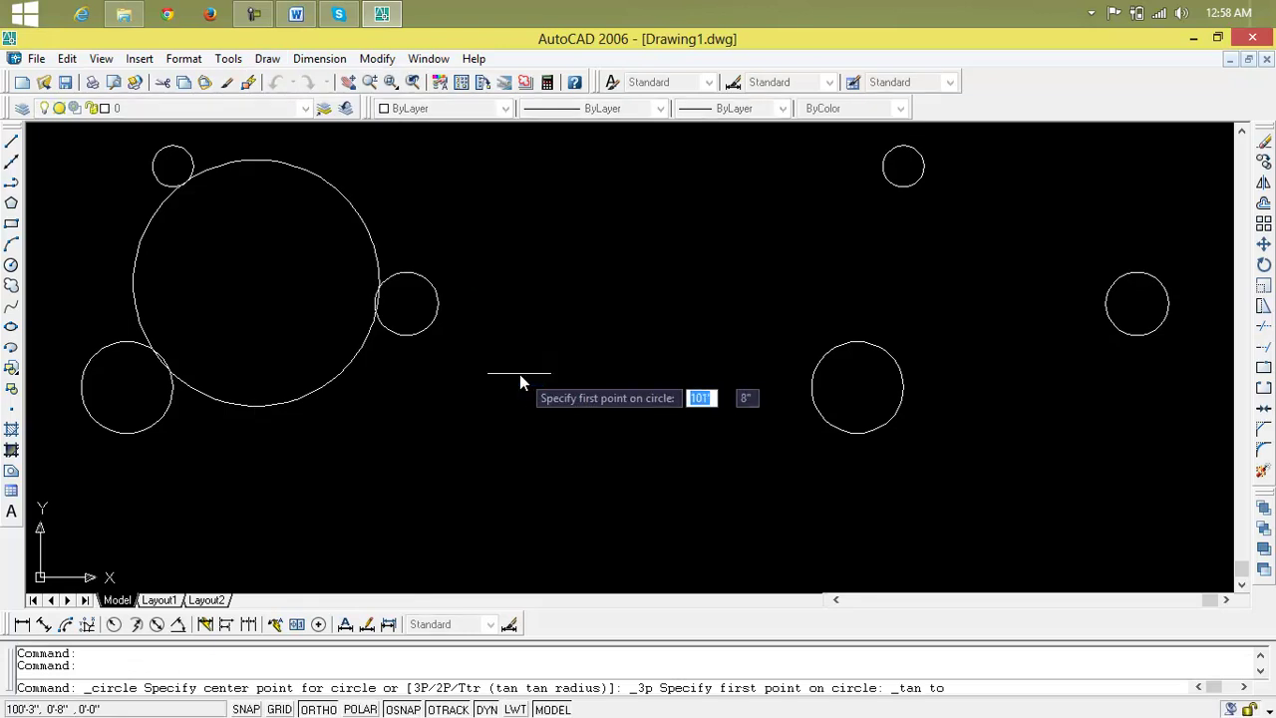
left_click(917, 187)
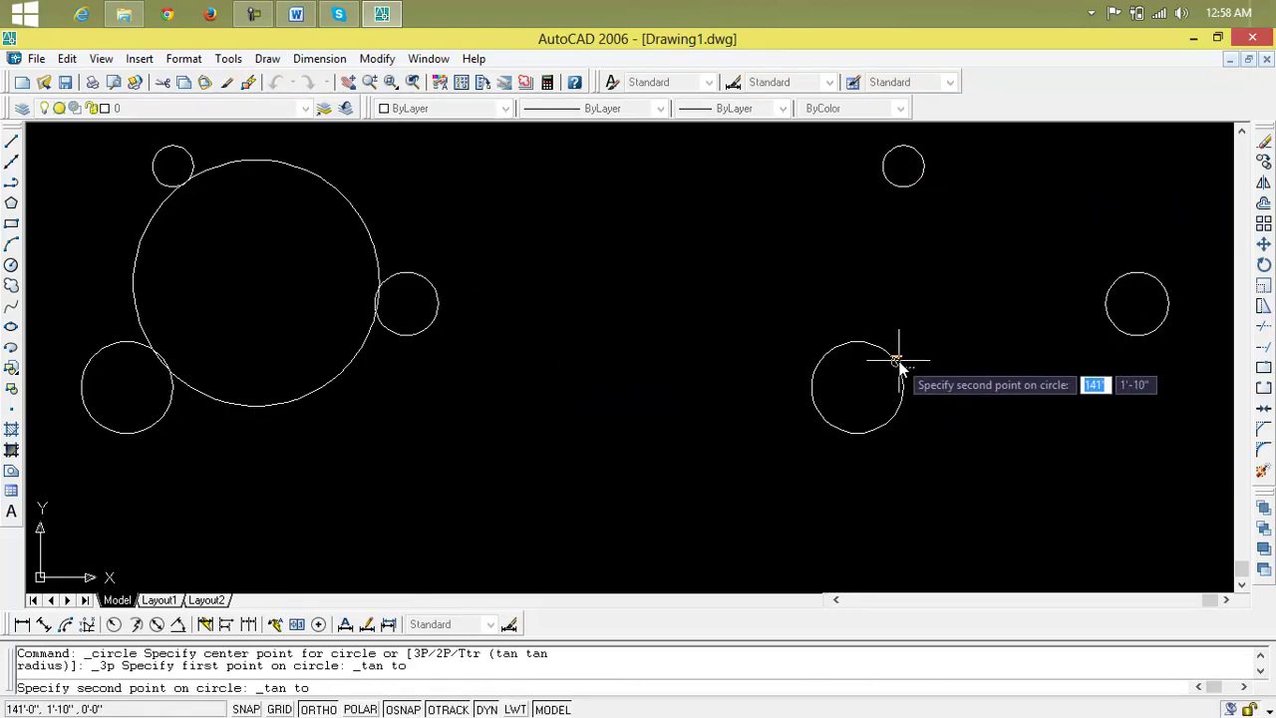
left_click(898, 361)
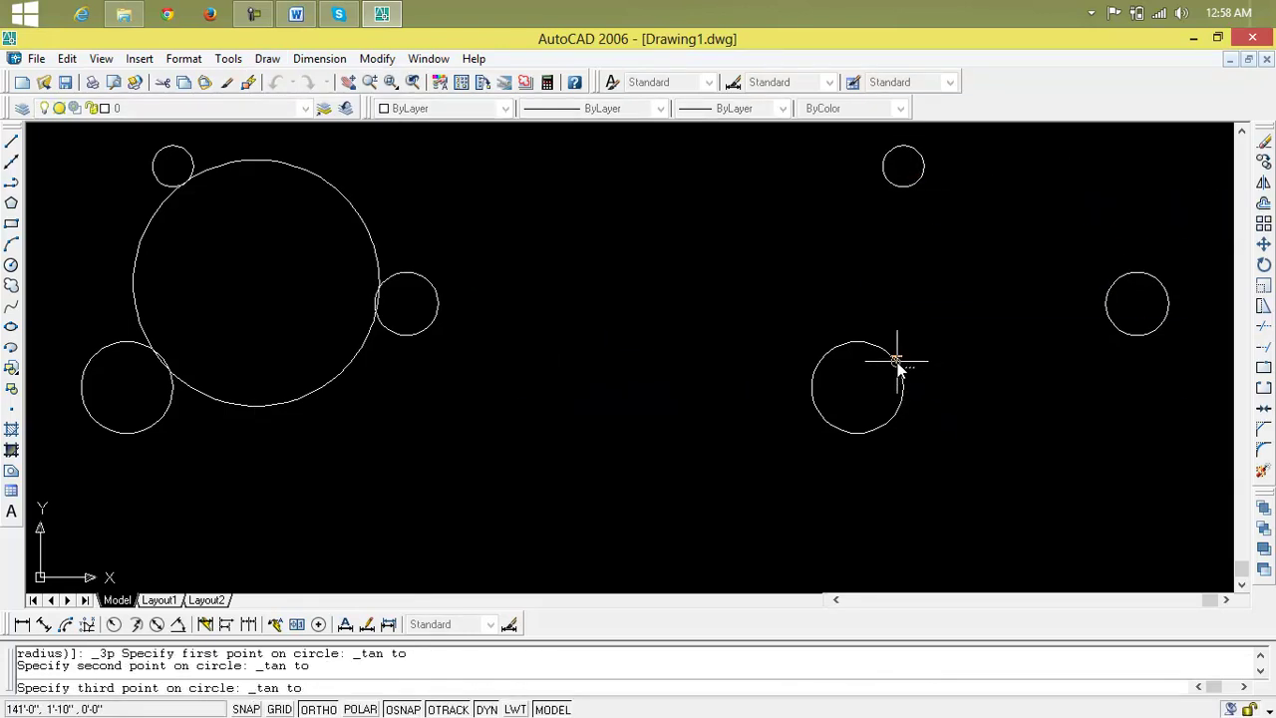
left_click(1106, 304)
Zoom and pan to inspect the tangent circle and bring all three figures into view
scroll(1010, 317, "up", 4)
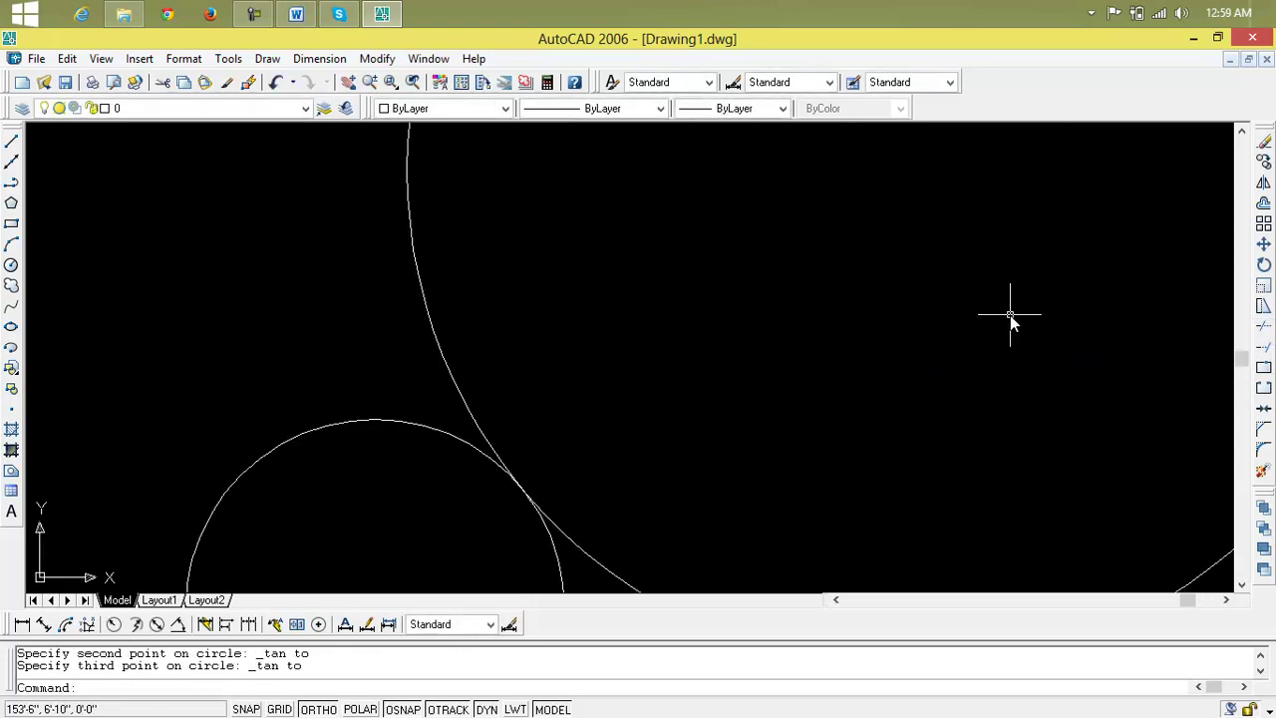
scroll(1010, 317, "down", 4)
scroll(1060, 308, "down", 2)
mouse_move(1059, 308)
middle_mouse_down()
mouse_move(906, 322)
mouse_move(947, 345)
middle_mouse_up()
scroll(915, 317, "up", 5)
scroll(917, 312, "down", 5)
scroll(844, 304, "up", 4)
scroll(843, 304, "up", 2)
scroll(846, 296, "down", 6)
scroll(572, 299, "up", 4)
scroll(572, 299, "up", 2)
scroll(572, 299, "down", 5)
scroll(612, 276, "up", 1)
scroll(618, 271, "up", 5)
scroll(617, 271, "up", 2)
scroll(618, 271, "down", 3)
scroll(648, 267, "down", 3)
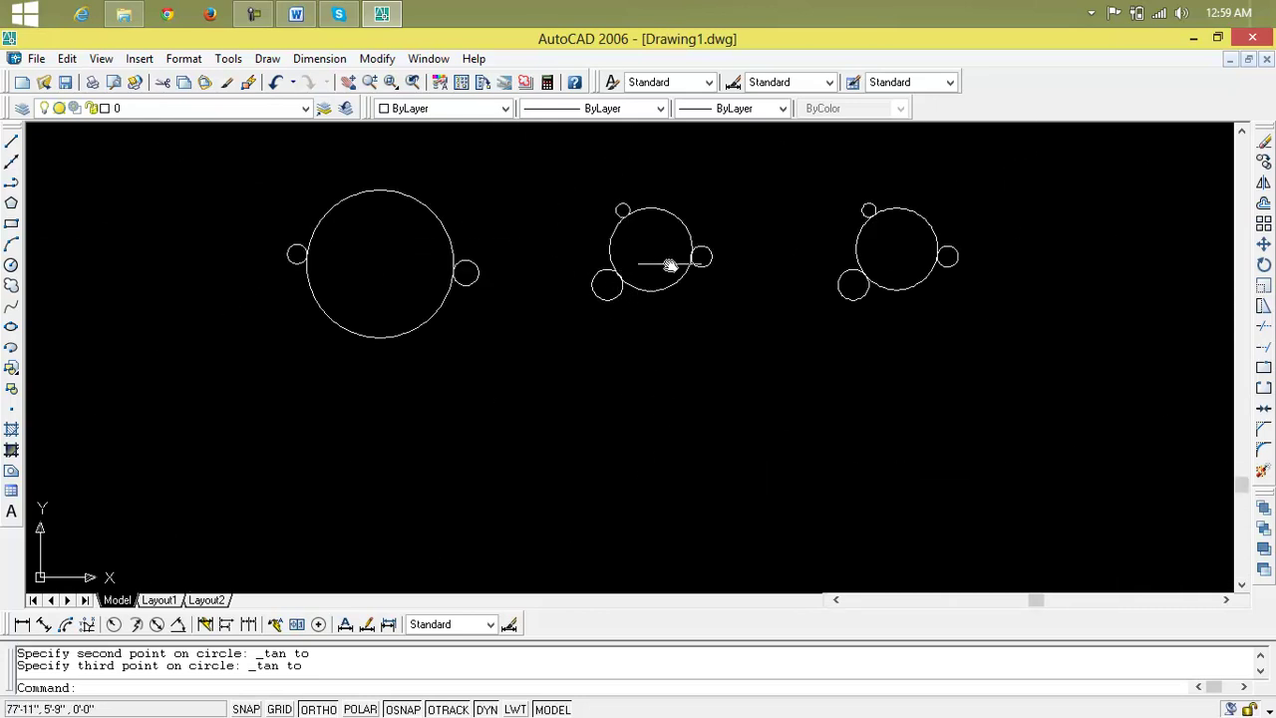
middle_click_drag(649, 245, 485, 230)
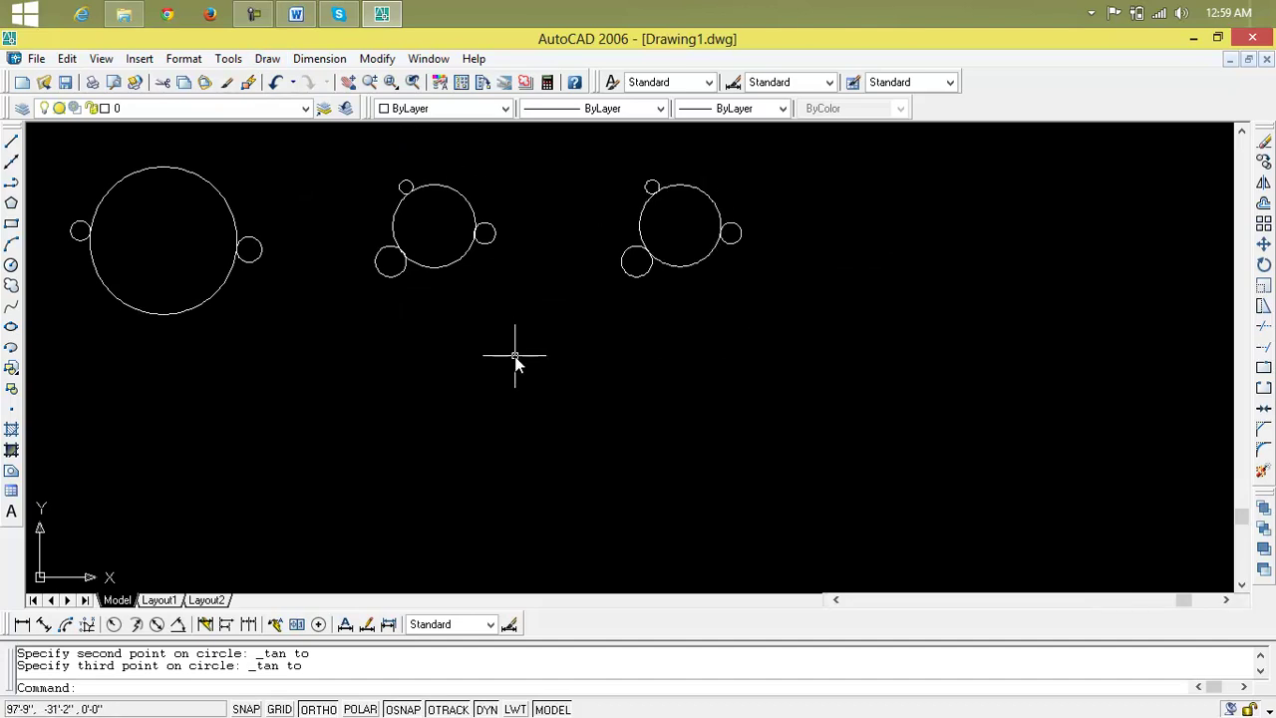
Draw a small circle and a larger circle to its right below the figures
type("c")
key("Return")
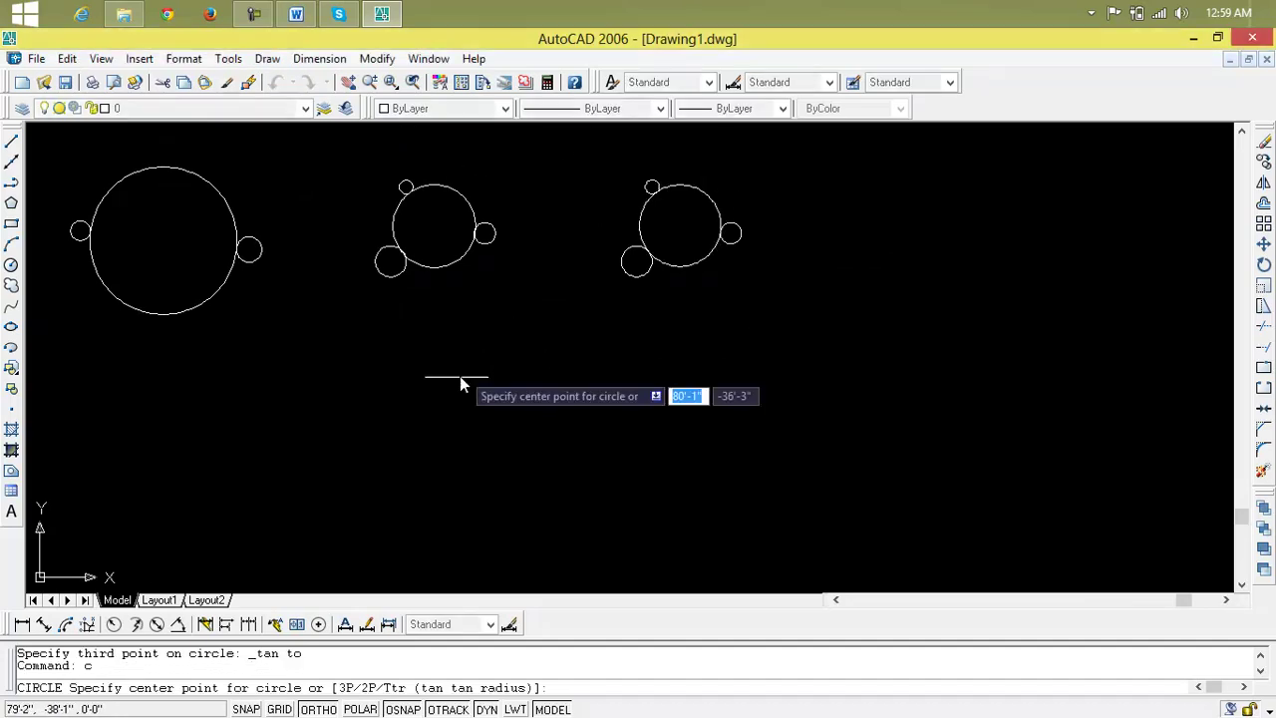
left_click(416, 394)
left_click(426, 400)
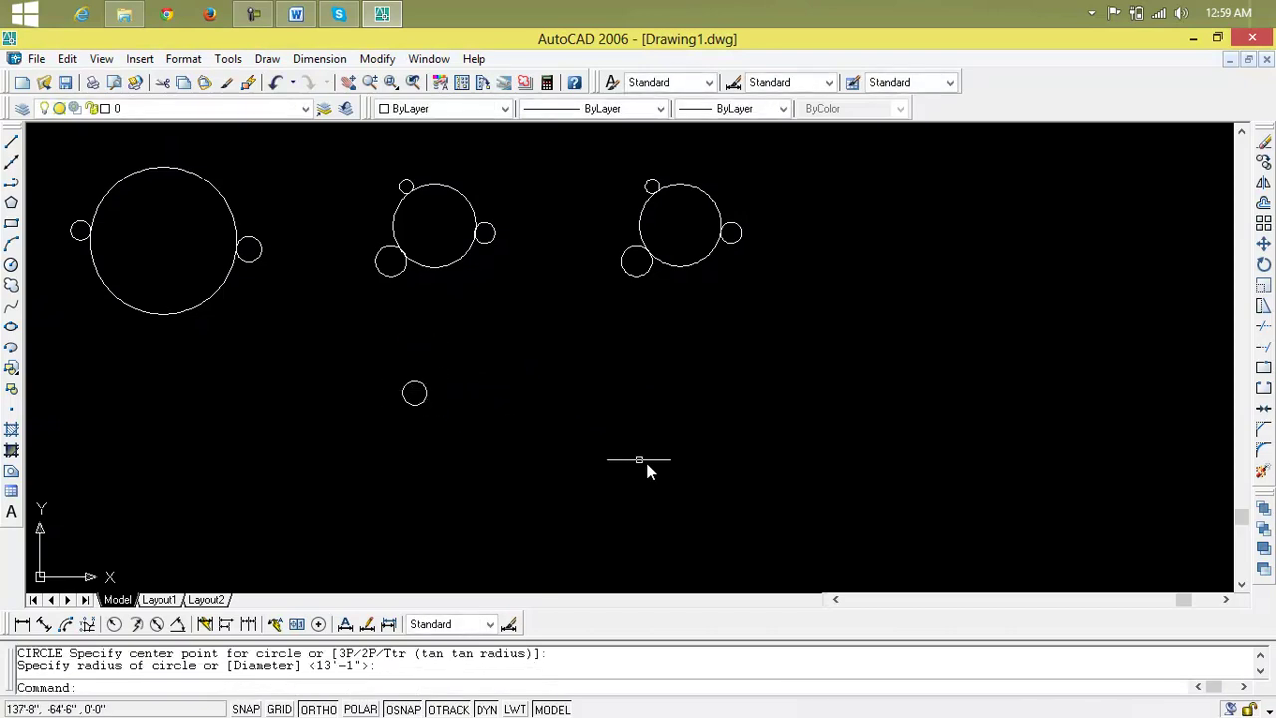
key("Return")
left_click(627, 383)
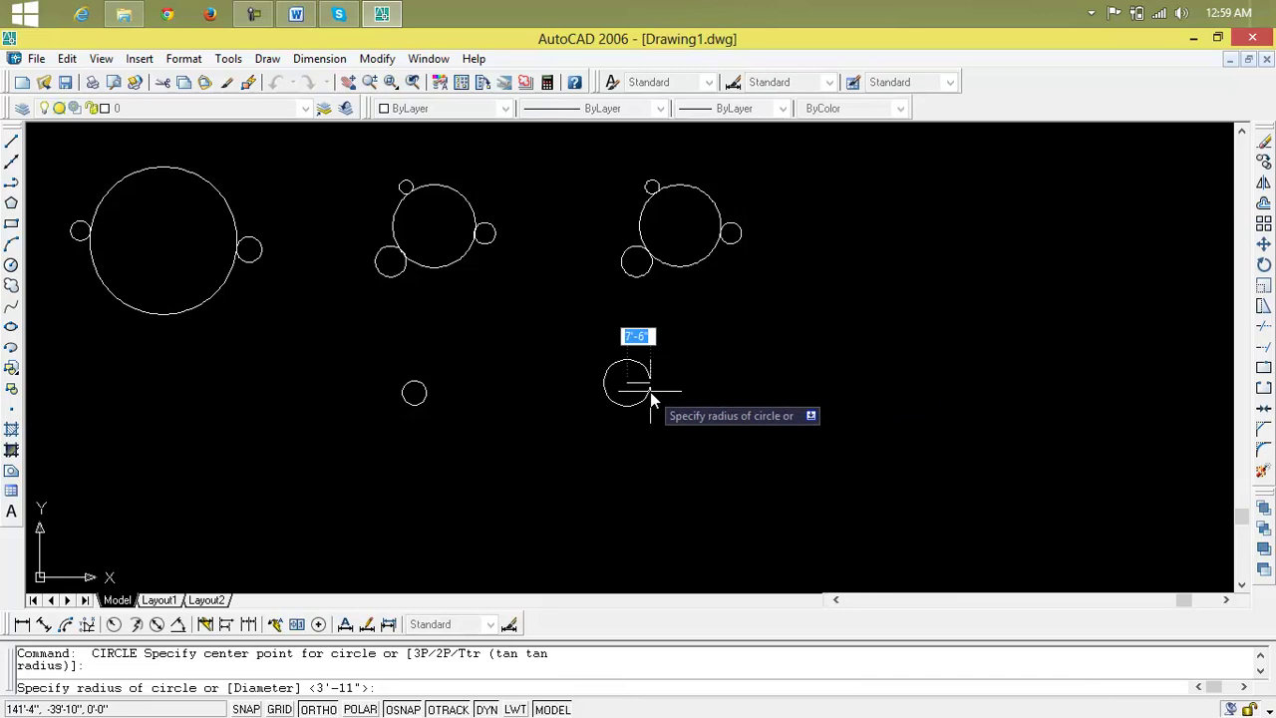
left_click(644, 393)
scroll(542, 379, "up", 5)
middle_click_drag(541, 381, 634, 386)
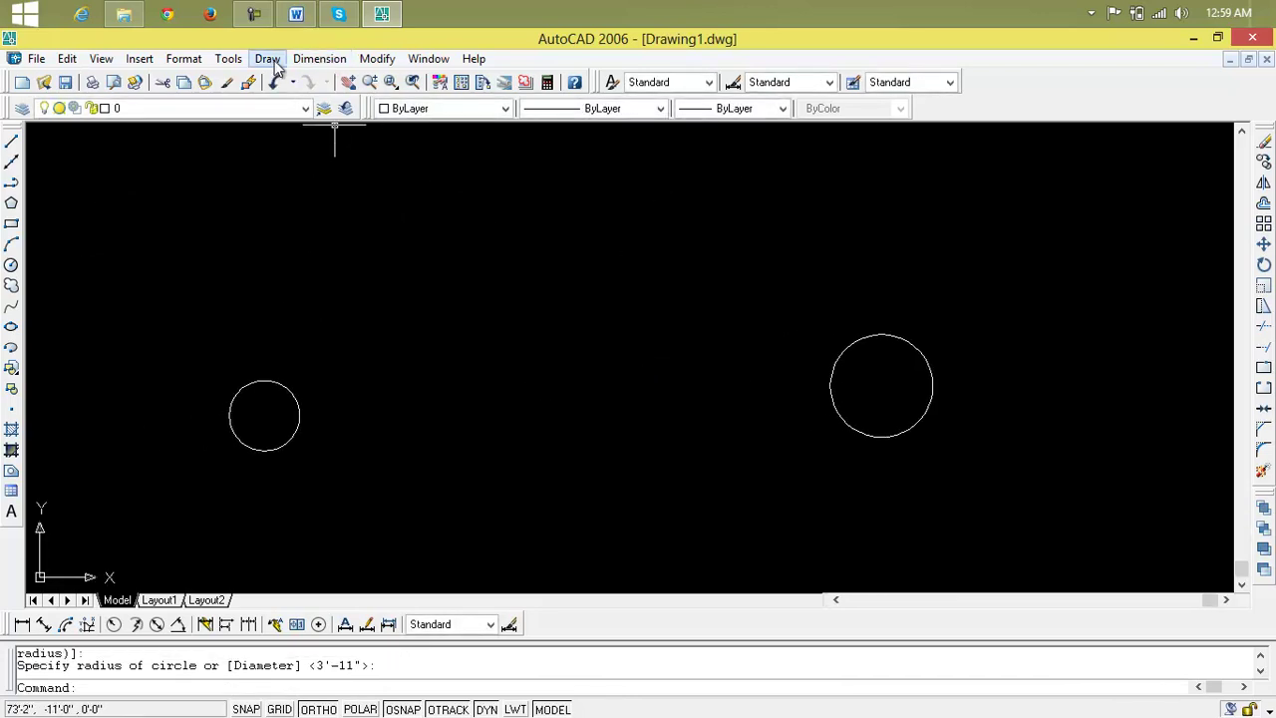
left_click(267, 58)
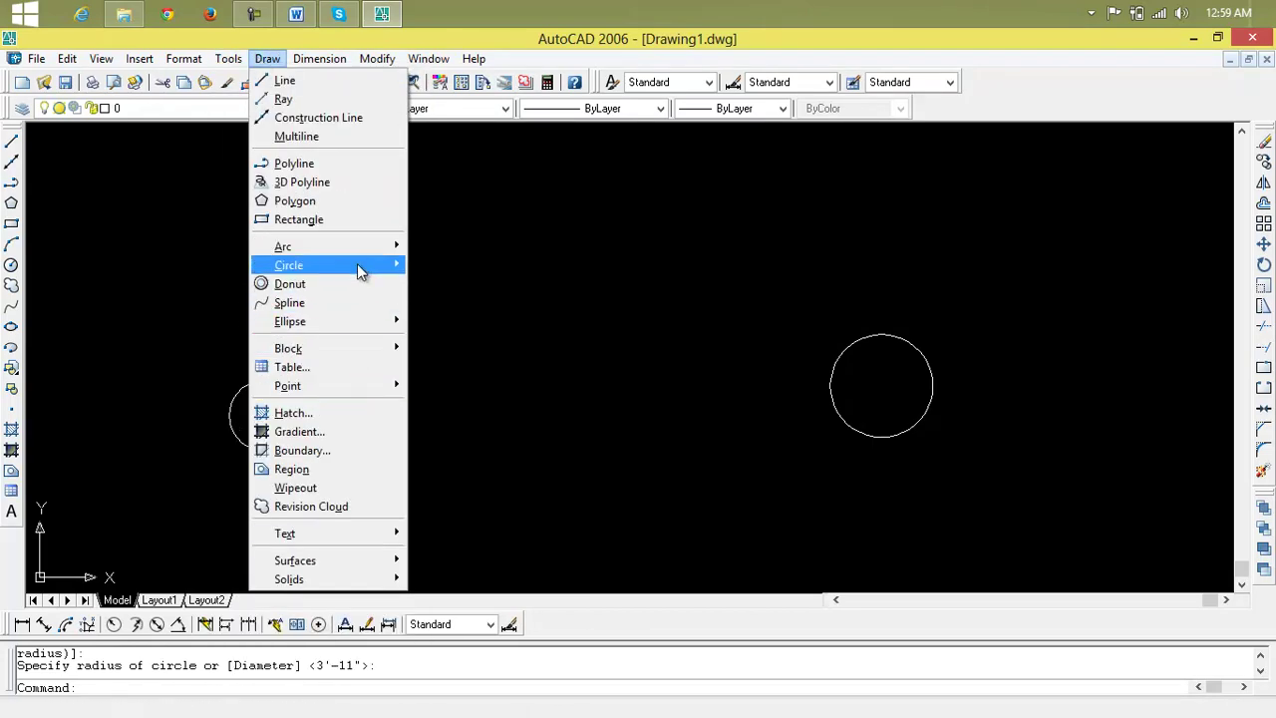
mouse_move(290, 265)
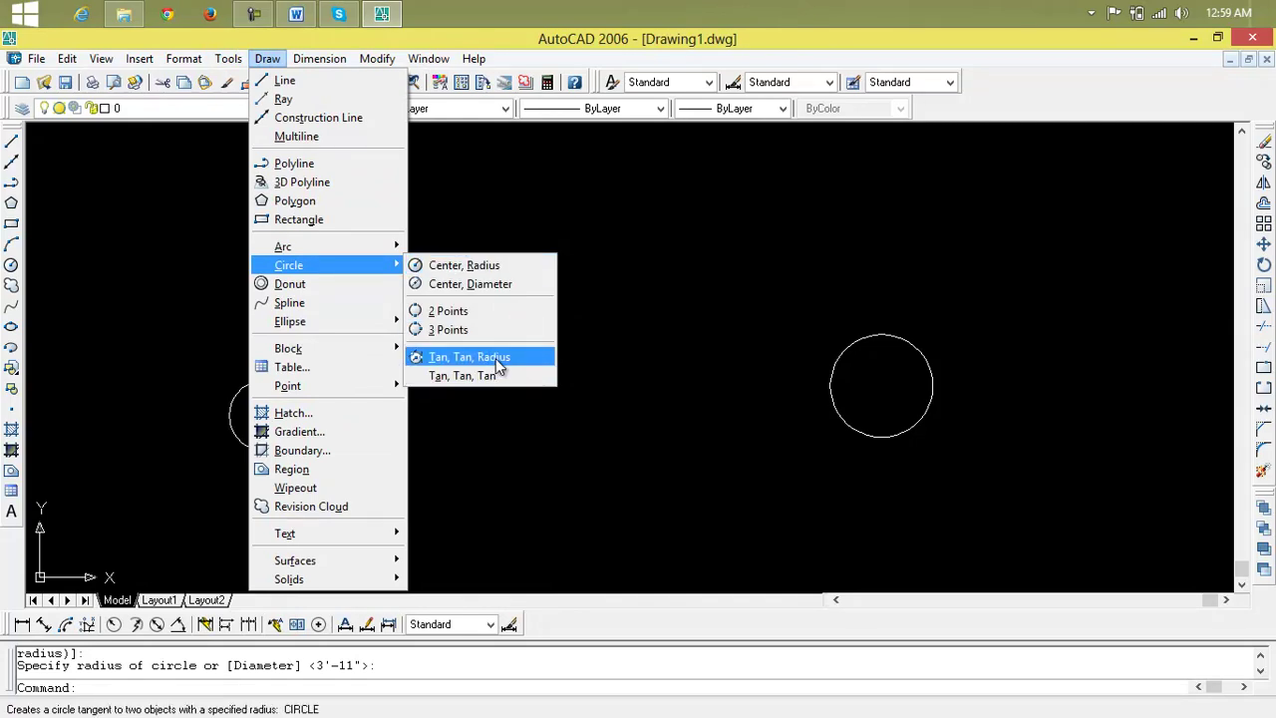
left_click(496, 358)
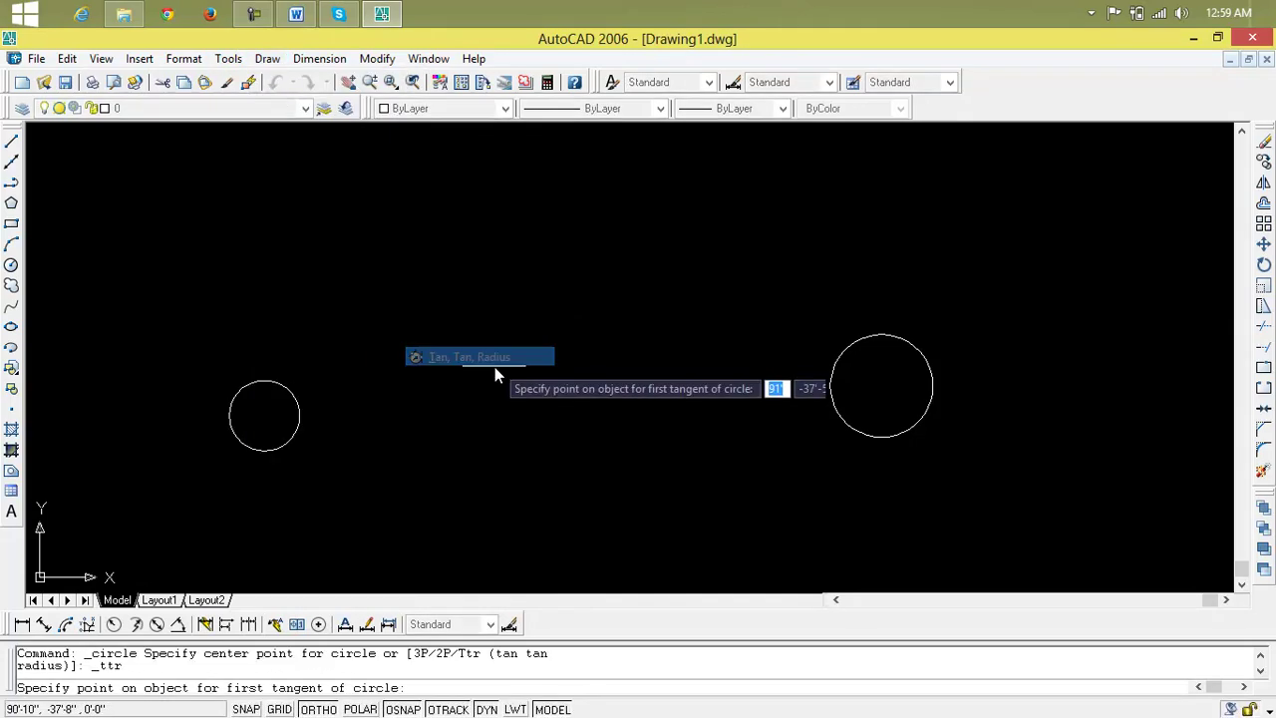
left_click(301, 414)
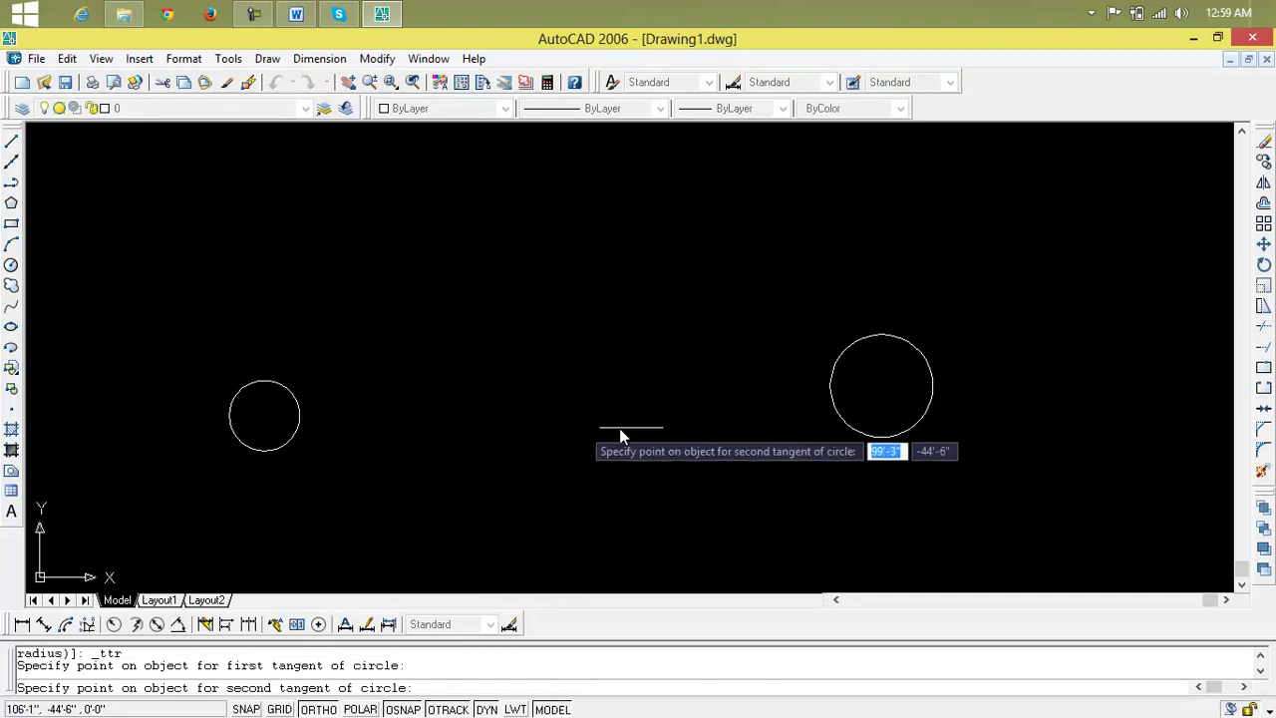
left_click(829, 395)
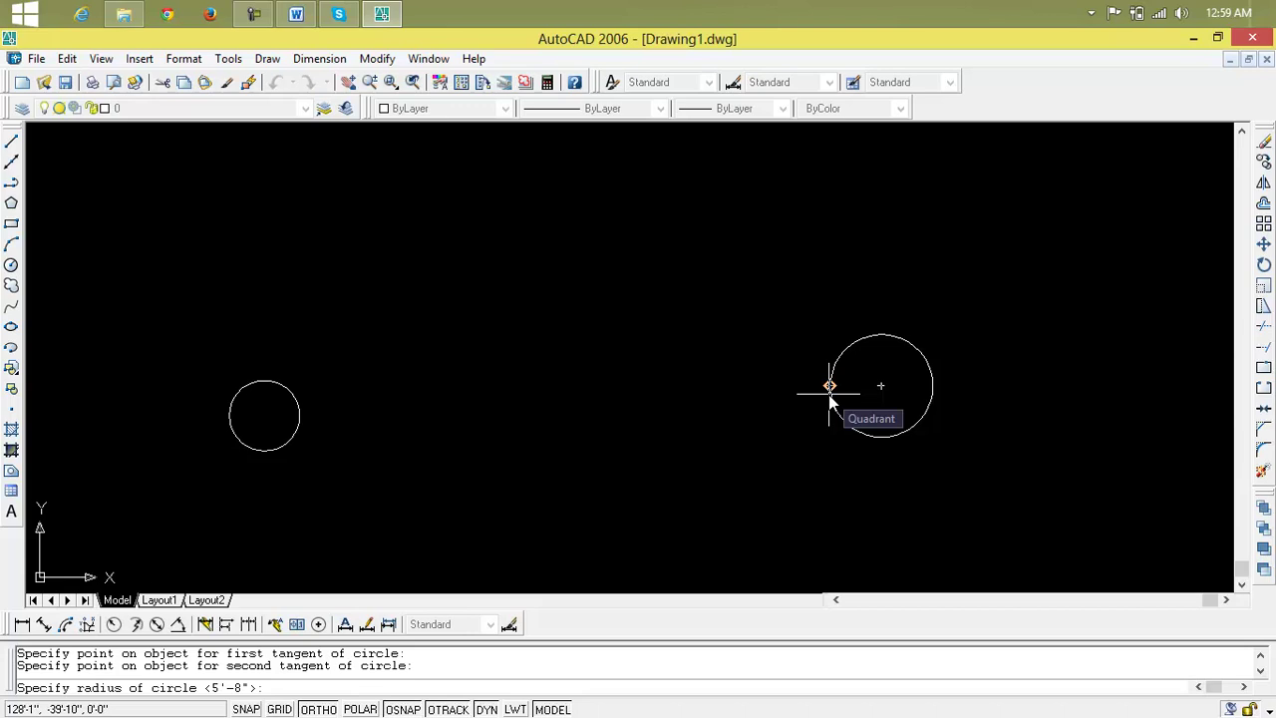
key("Escape")
key("Escape")
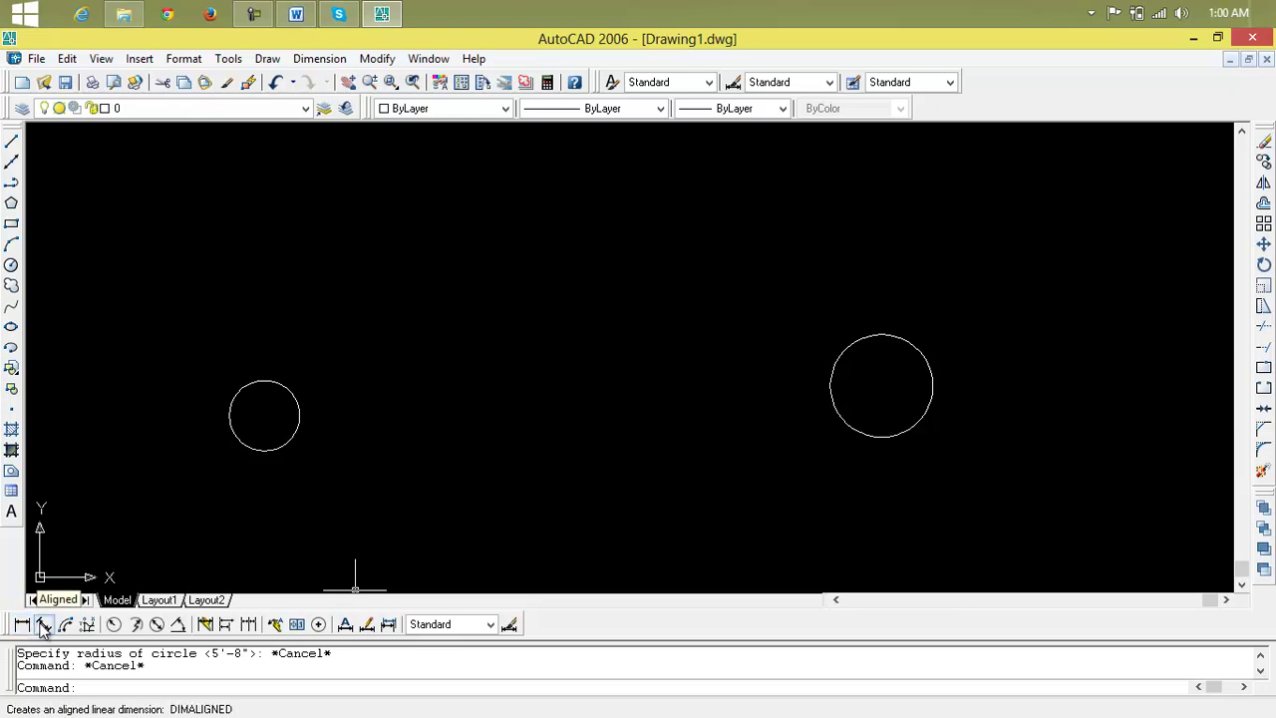
Add a 58'-11" aligned dimension between the two circles' quadrants, placed below them
left_click(44, 625)
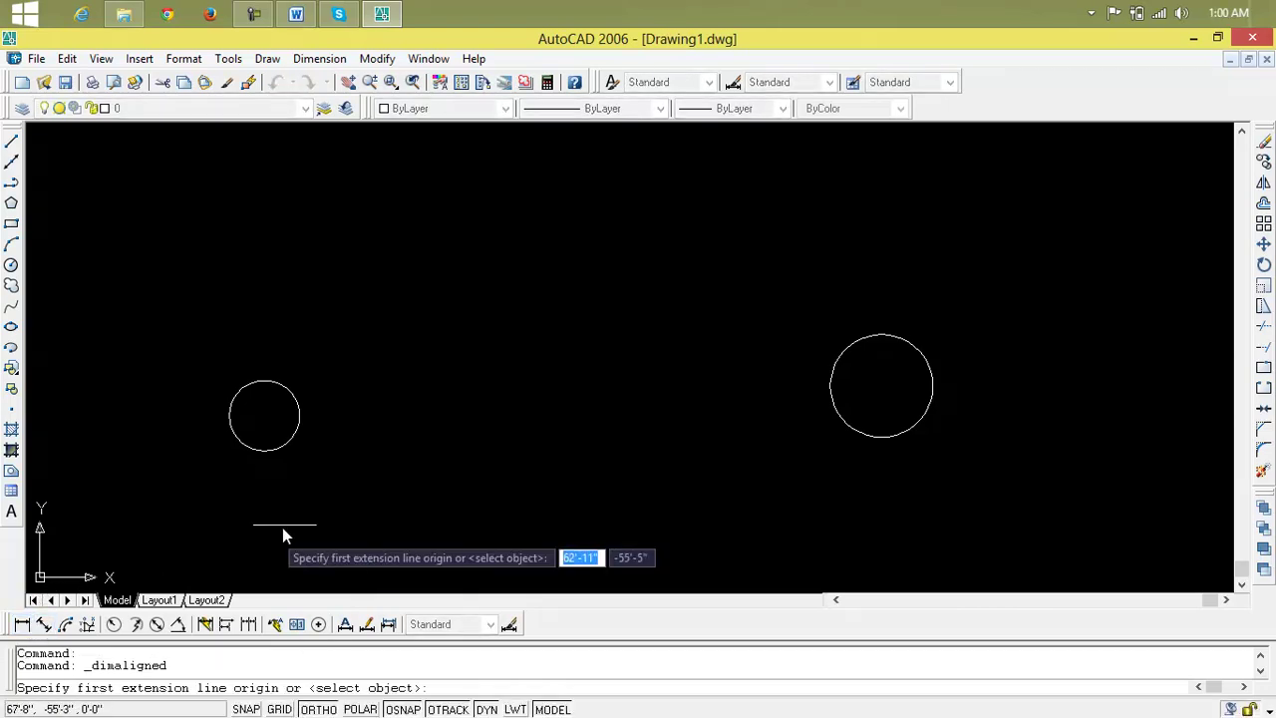
left_click(300, 416)
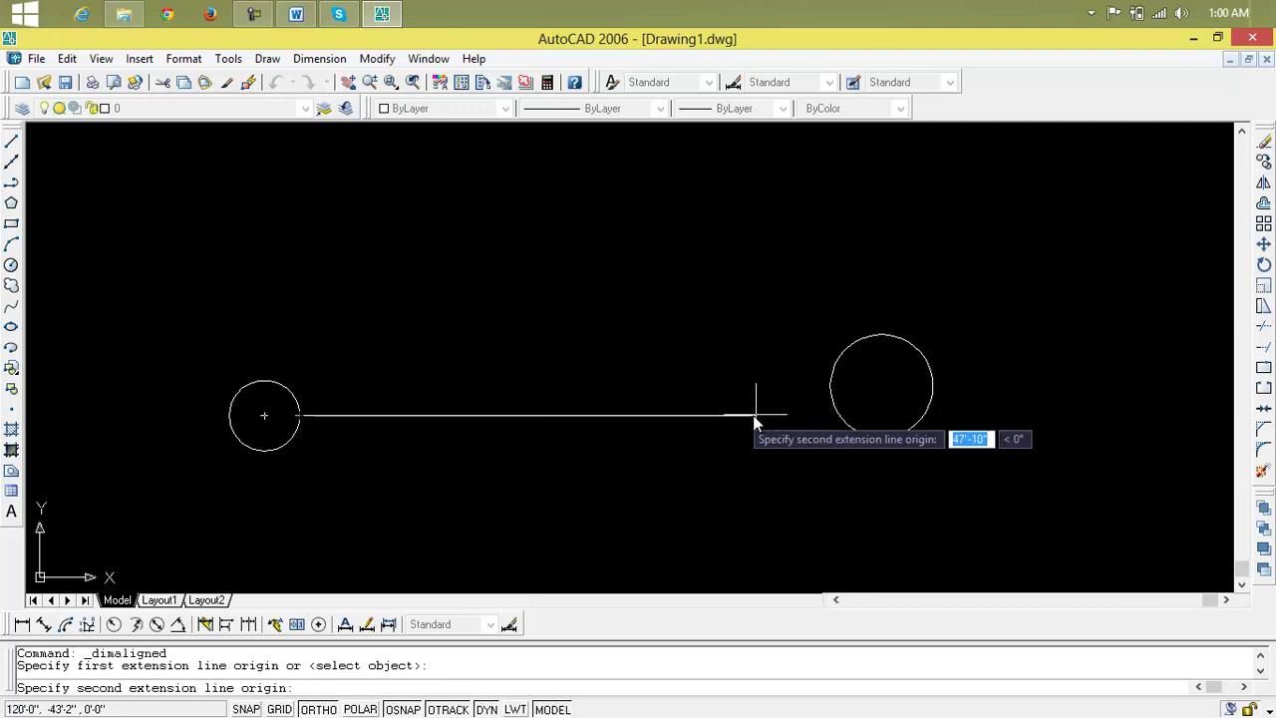
left_click(830, 397)
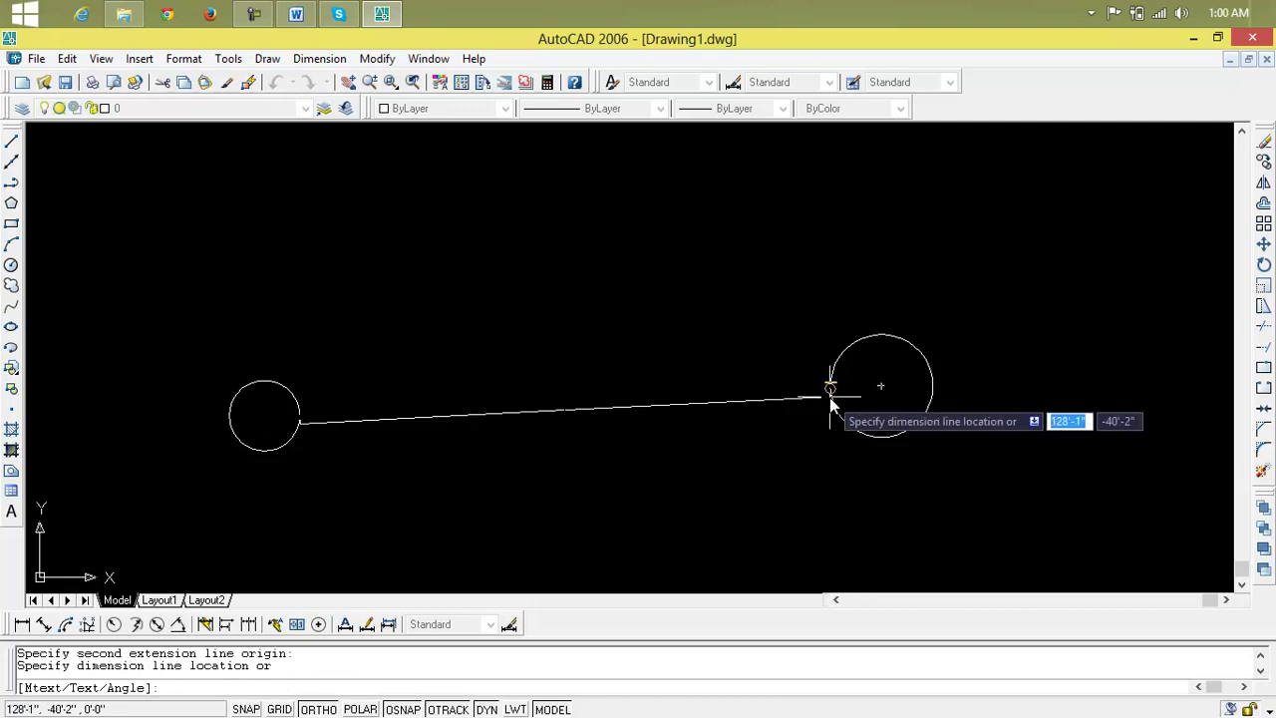
left_click(815, 468)
scroll(551, 498, "up", 3)
scroll(552, 498, "down", 4)
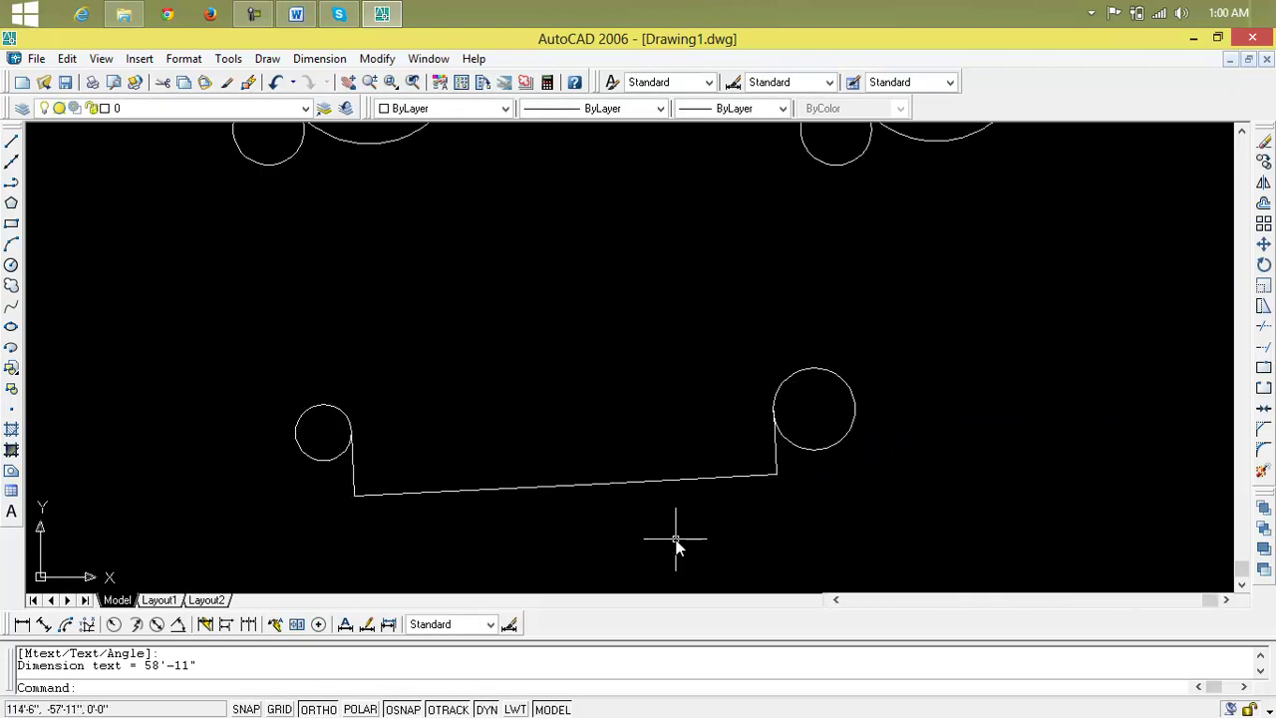
type("dimscale")
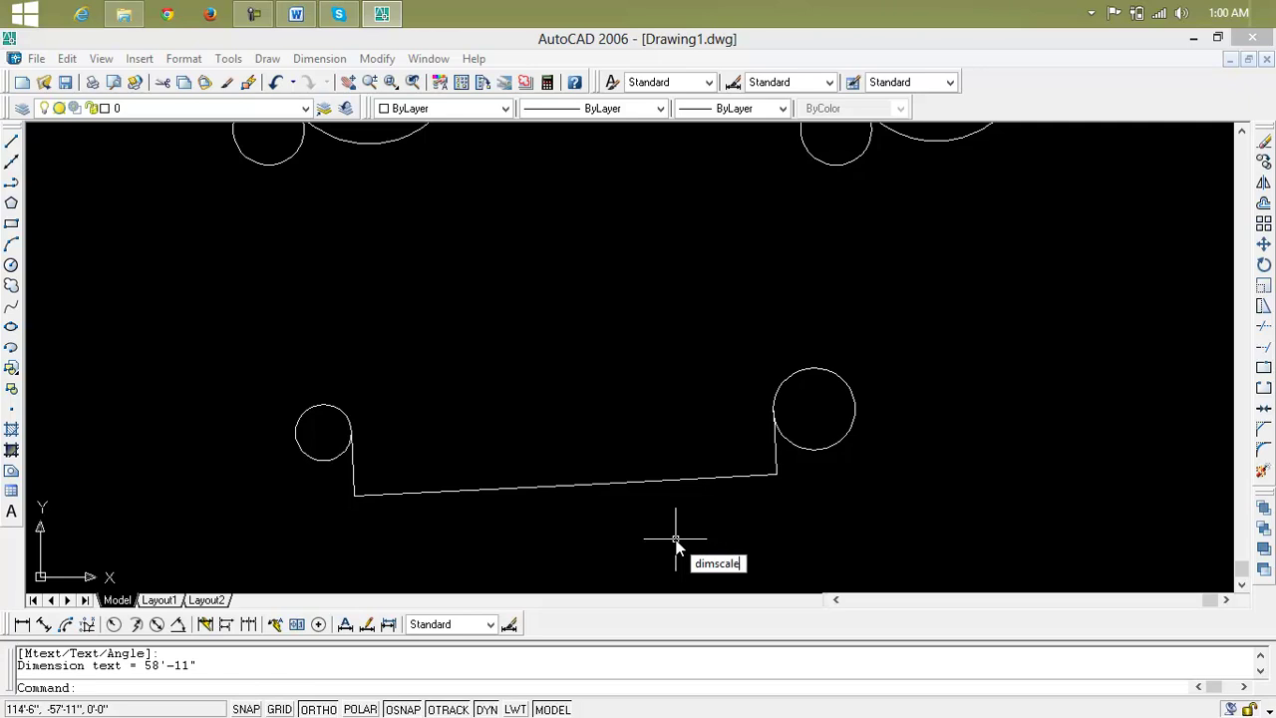
Set DIMSCALE to 3 and update the 58'-11" dimension to use it
key("Return")
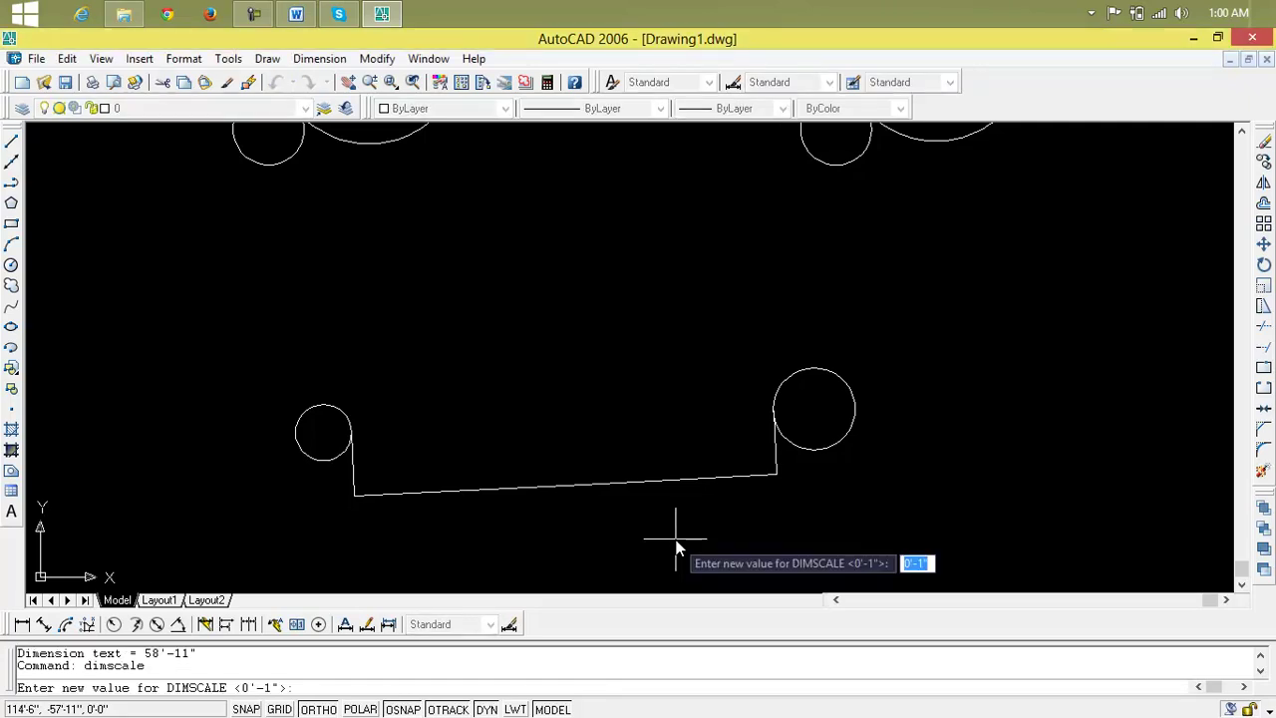
type("2")
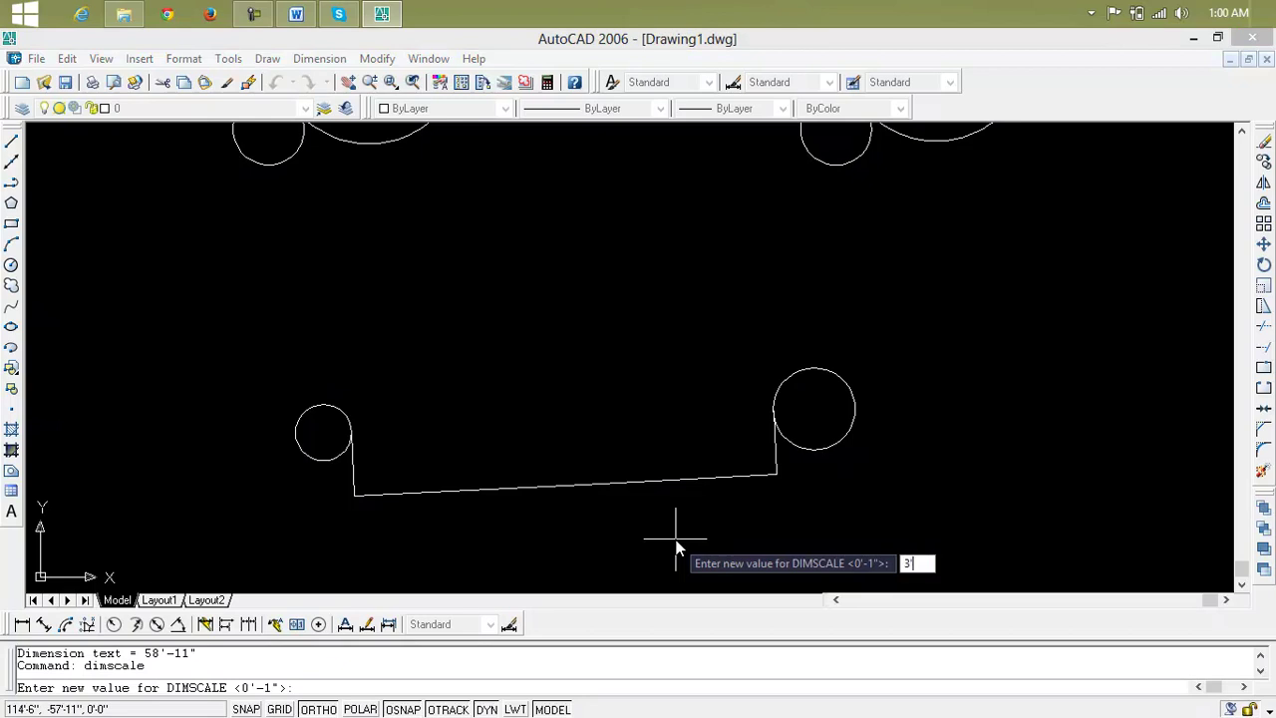
key("Return")
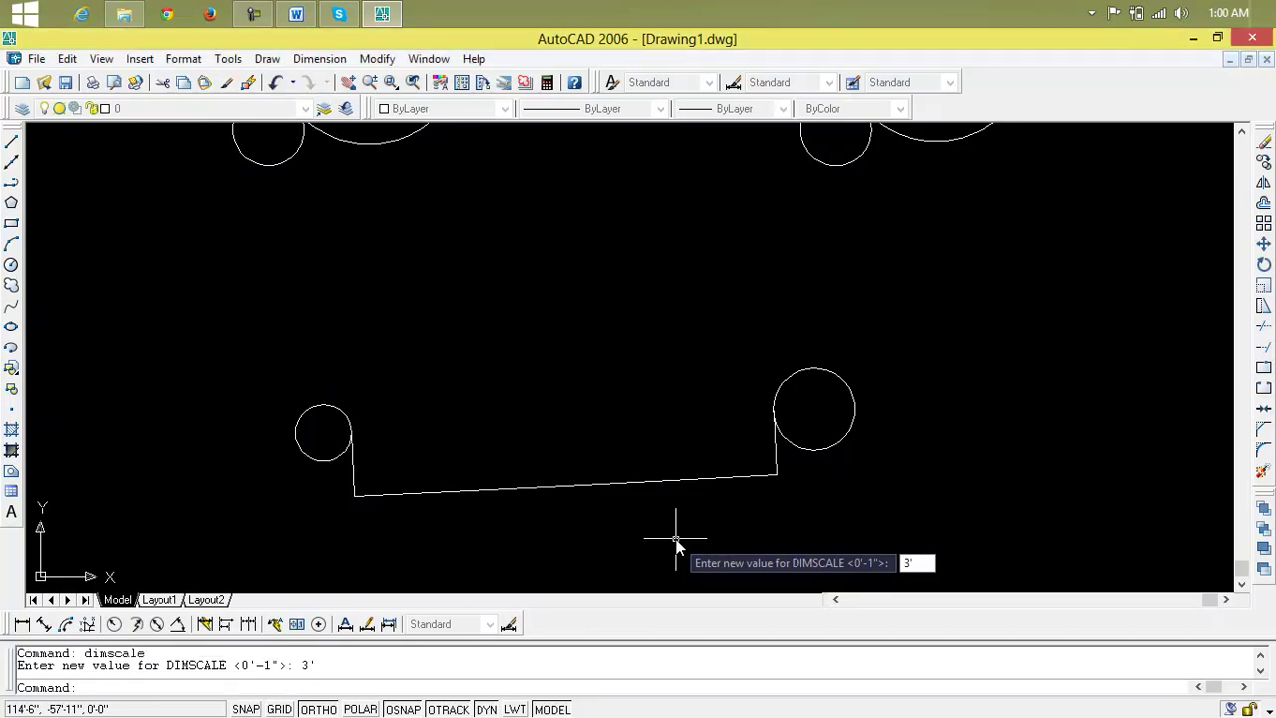
left_click(388, 625)
left_click(566, 486)
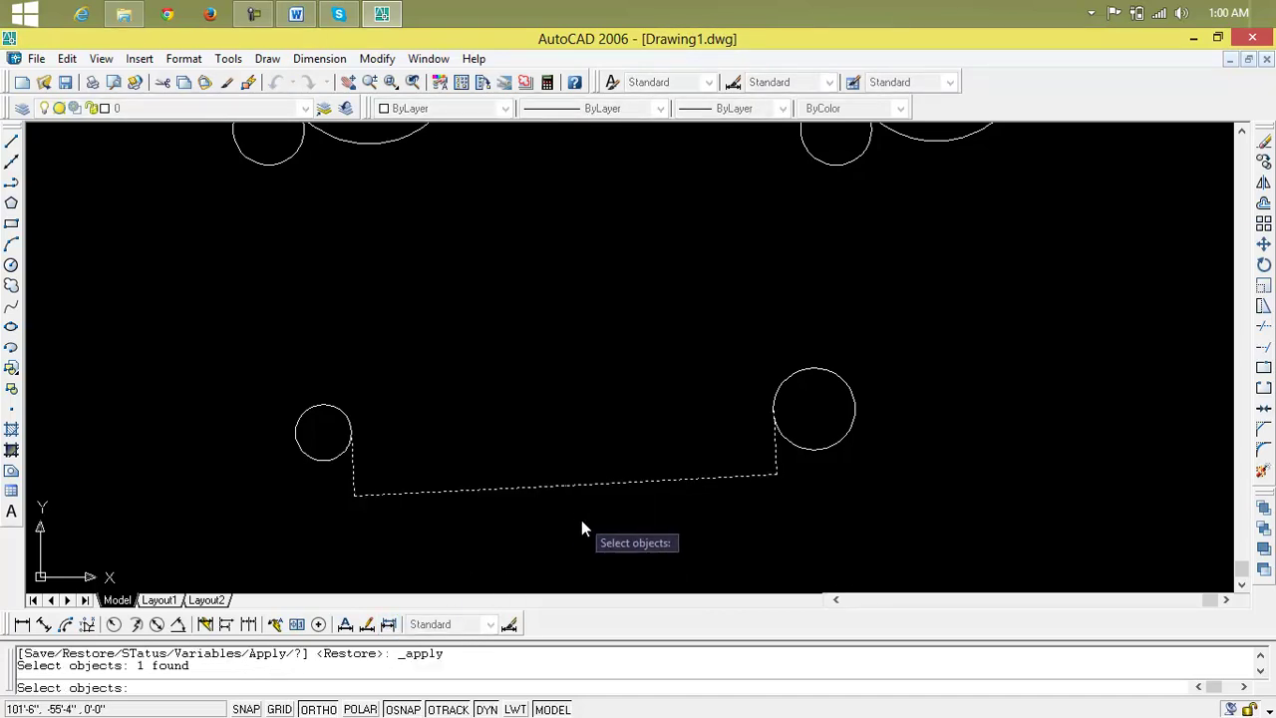
key("Return")
scroll(572, 498, "up", 5)
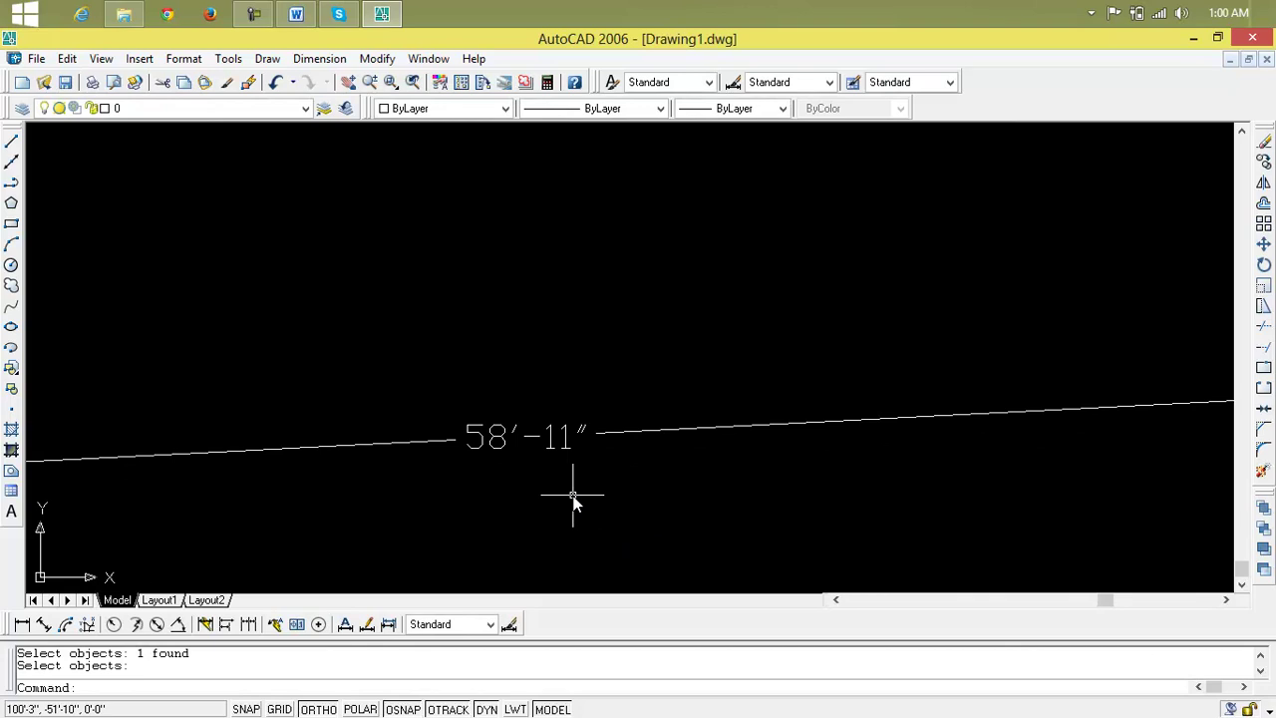
scroll(573, 498, "down", 5)
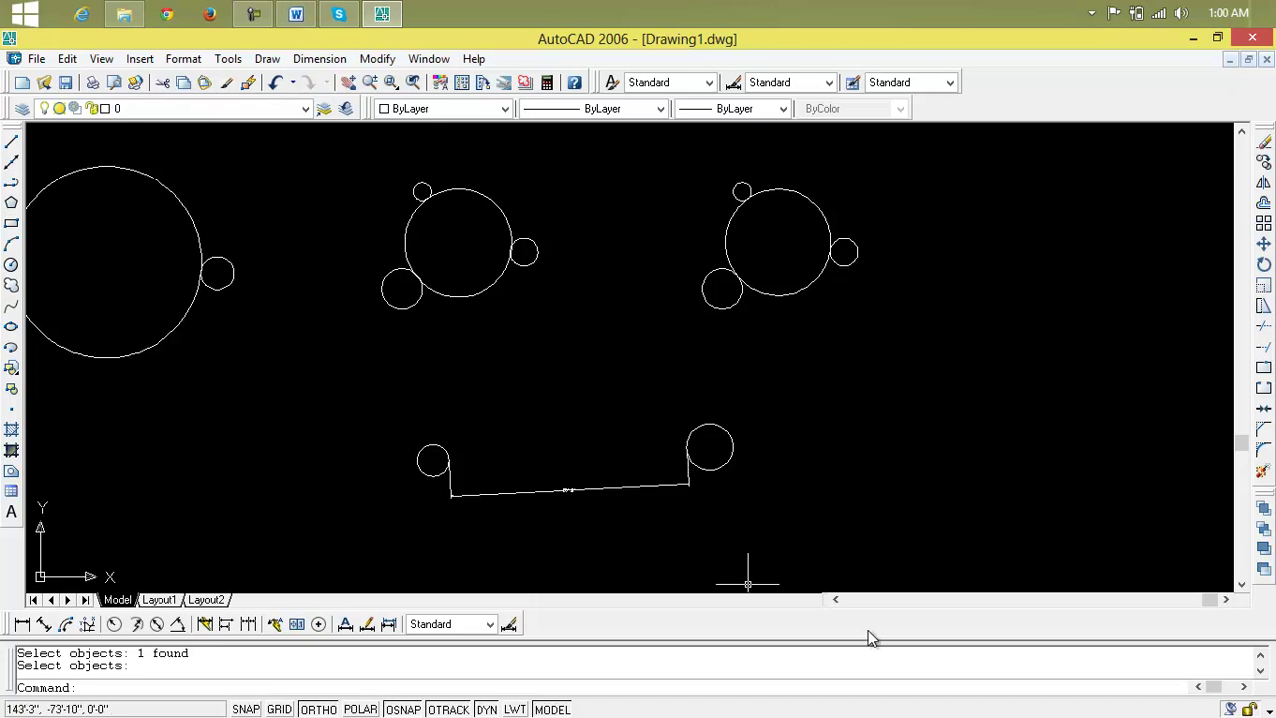
Change the dimension scale (DIMSCALE) to 8'
type("dimsc")
type("ale")
key("Return")
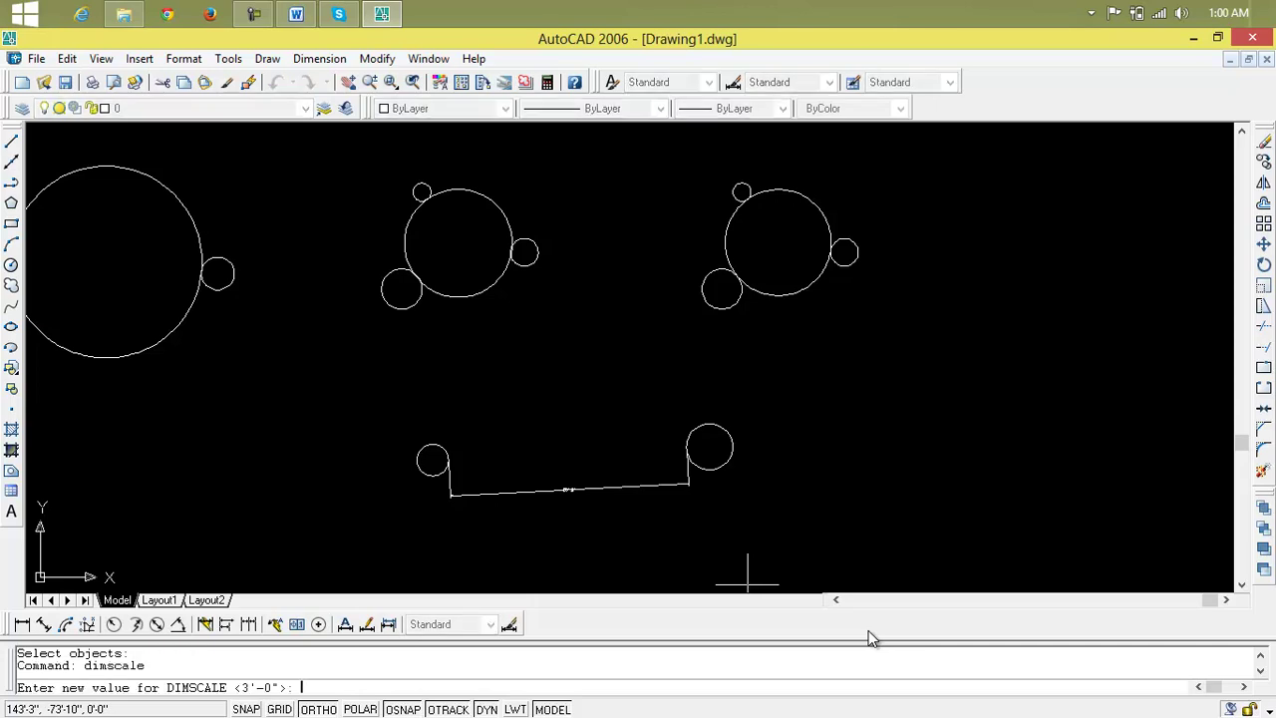
type("dimscale")
key("Return")
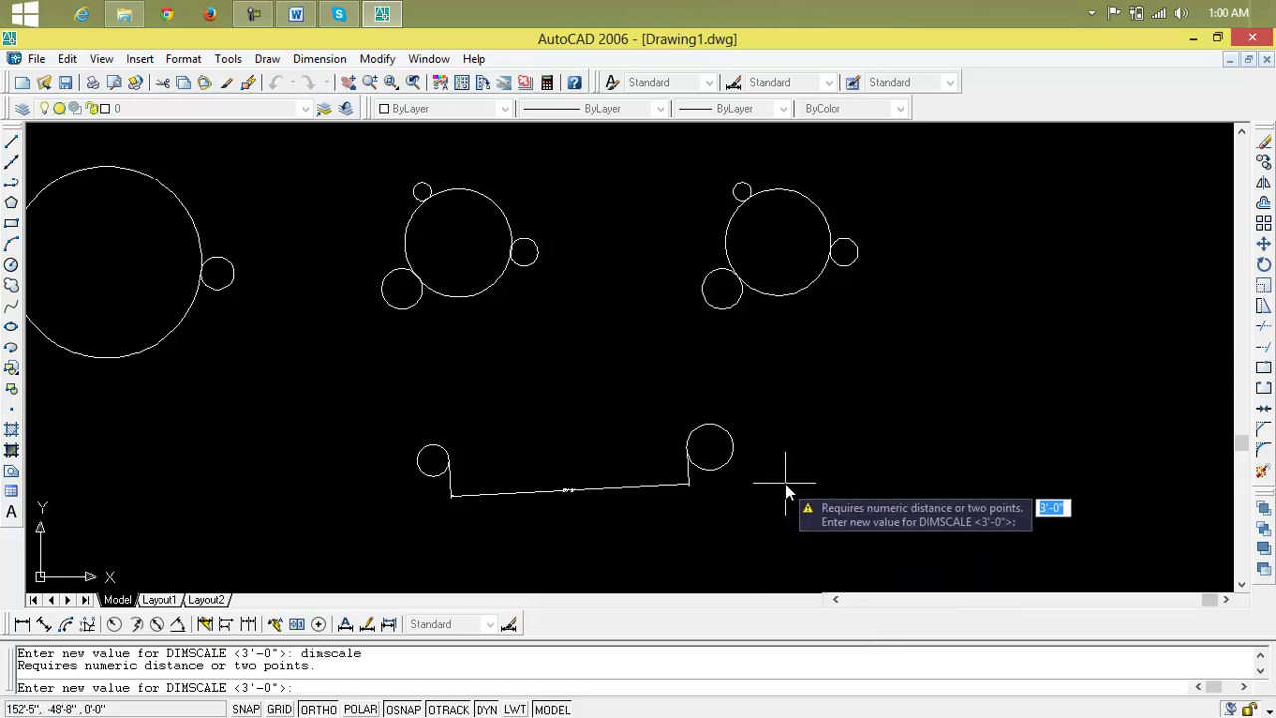
type("8'")
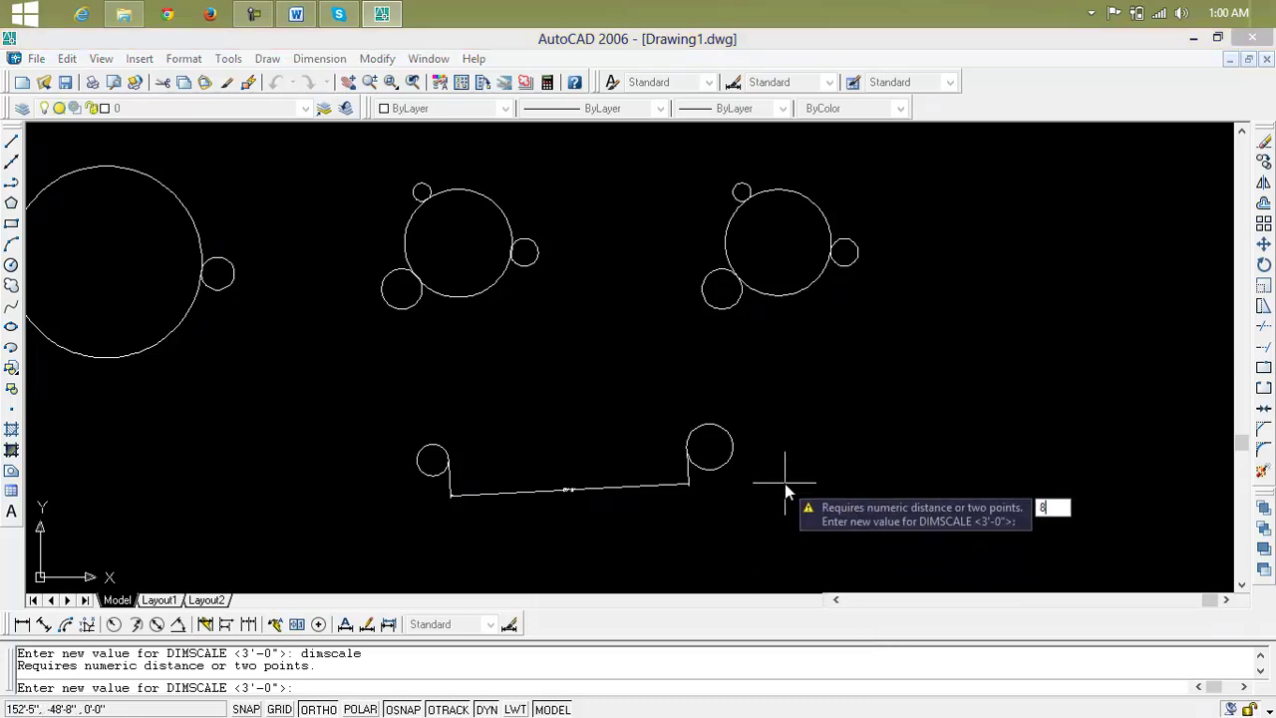
key("Return")
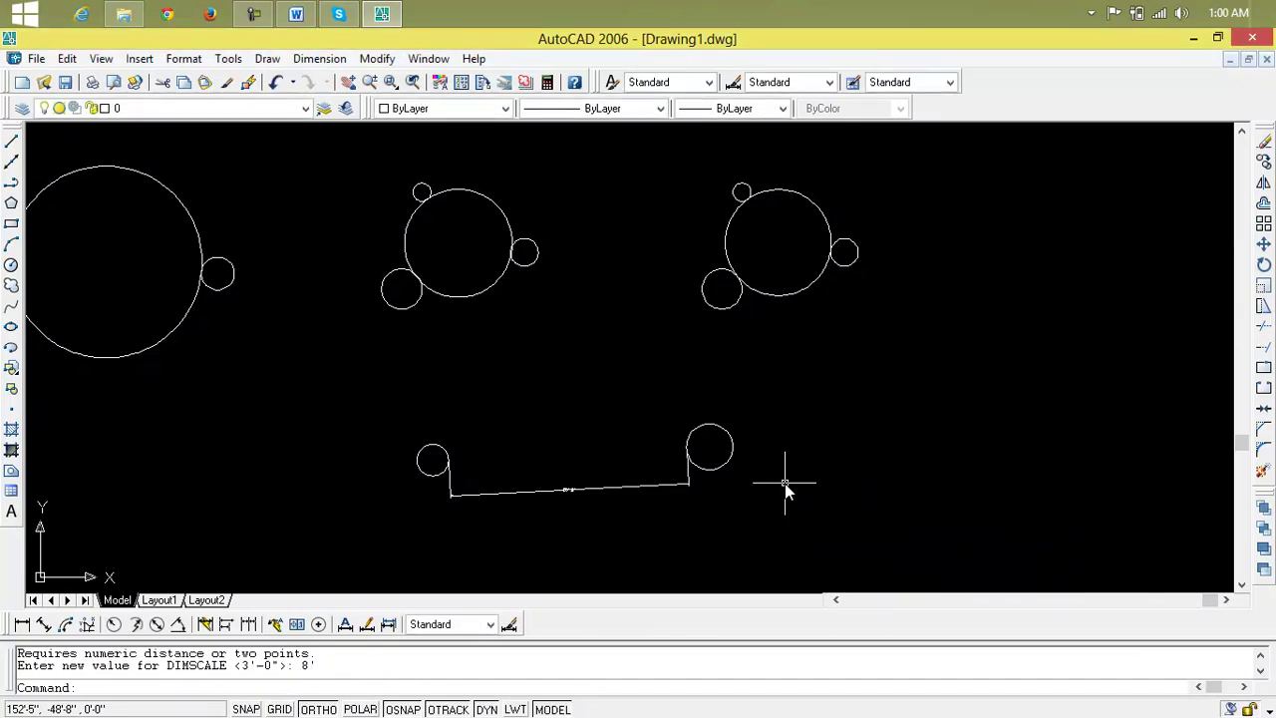
Update the aligned dimension to the 8' scale so its 58'-11" label is legible
left_click(387, 624)
left_click(535, 494)
key("Return")
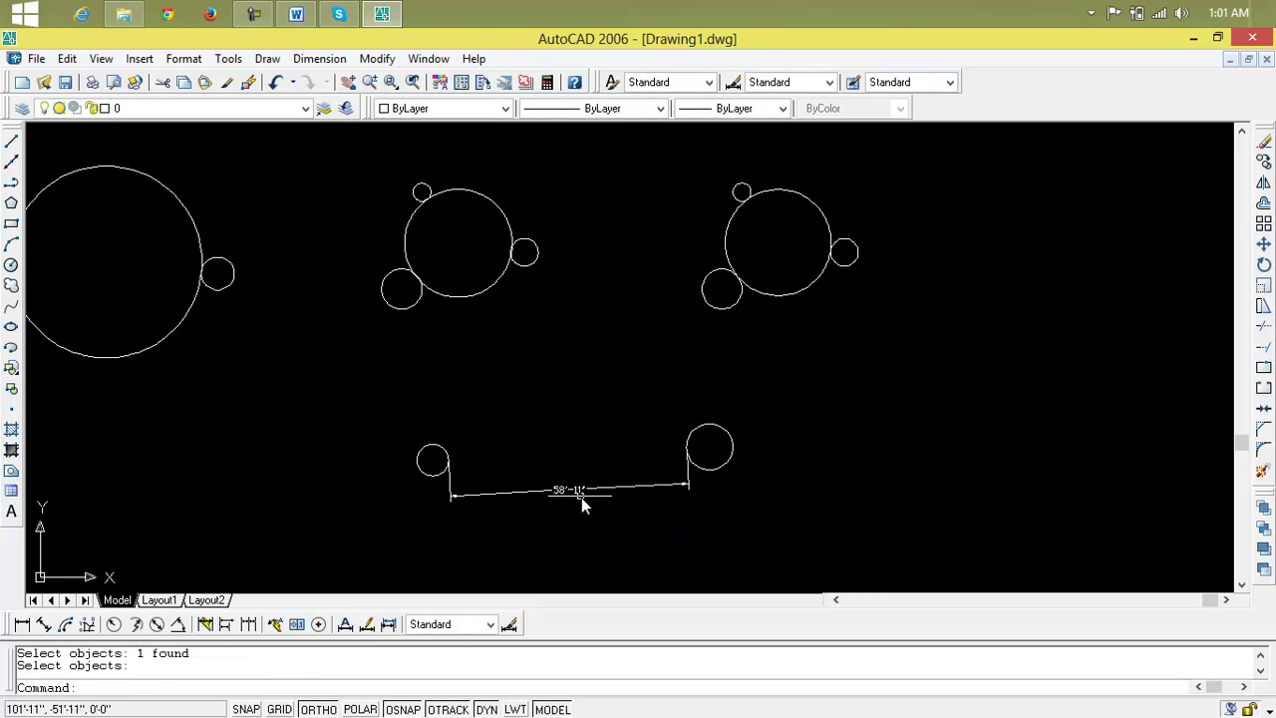
scroll(578, 497, "up", 3)
middle_click_drag(575, 499, 565, 417)
Window-select both small circles and the 58'-11" dimension
scroll(565, 416, "up", 2)
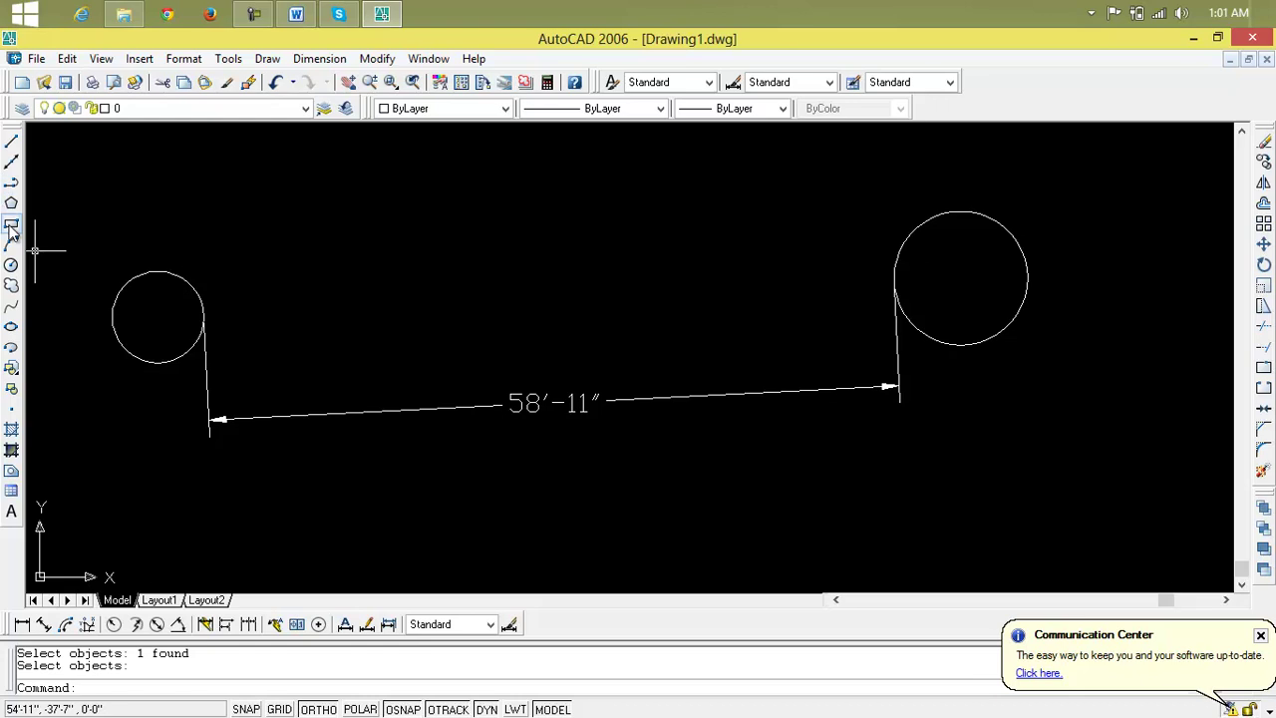
left_click(317, 59)
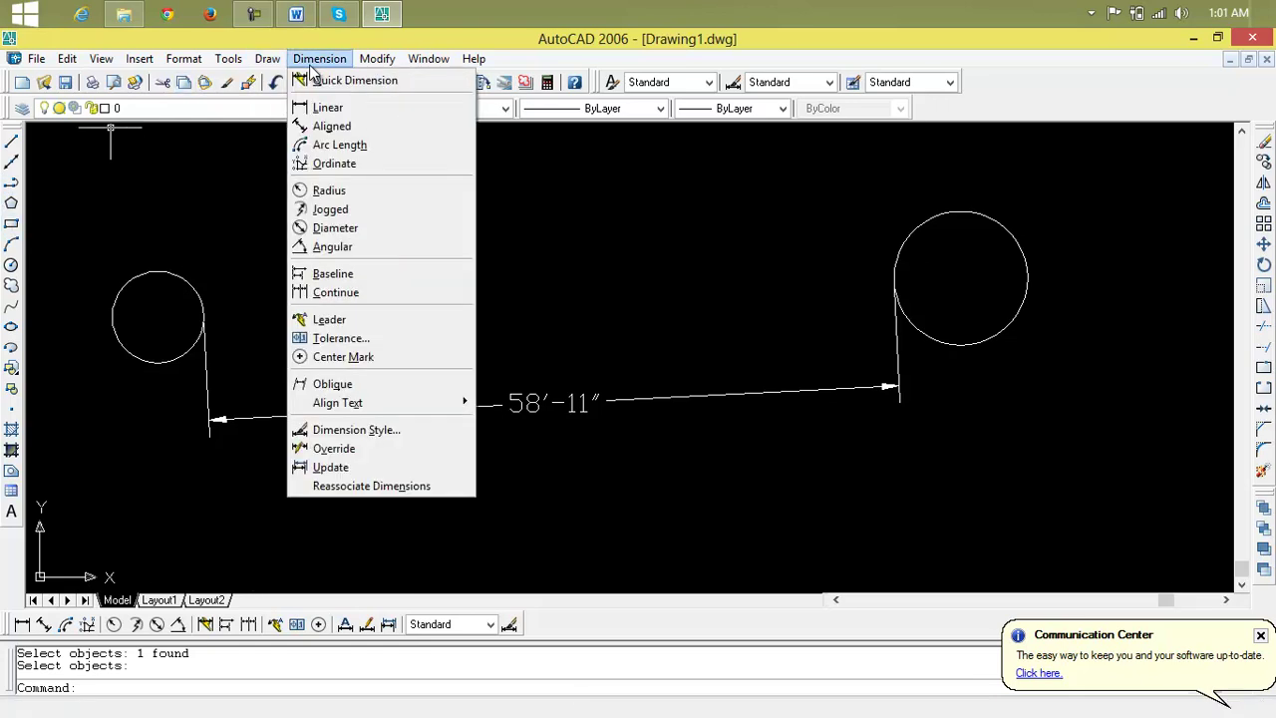
left_click(809, 454)
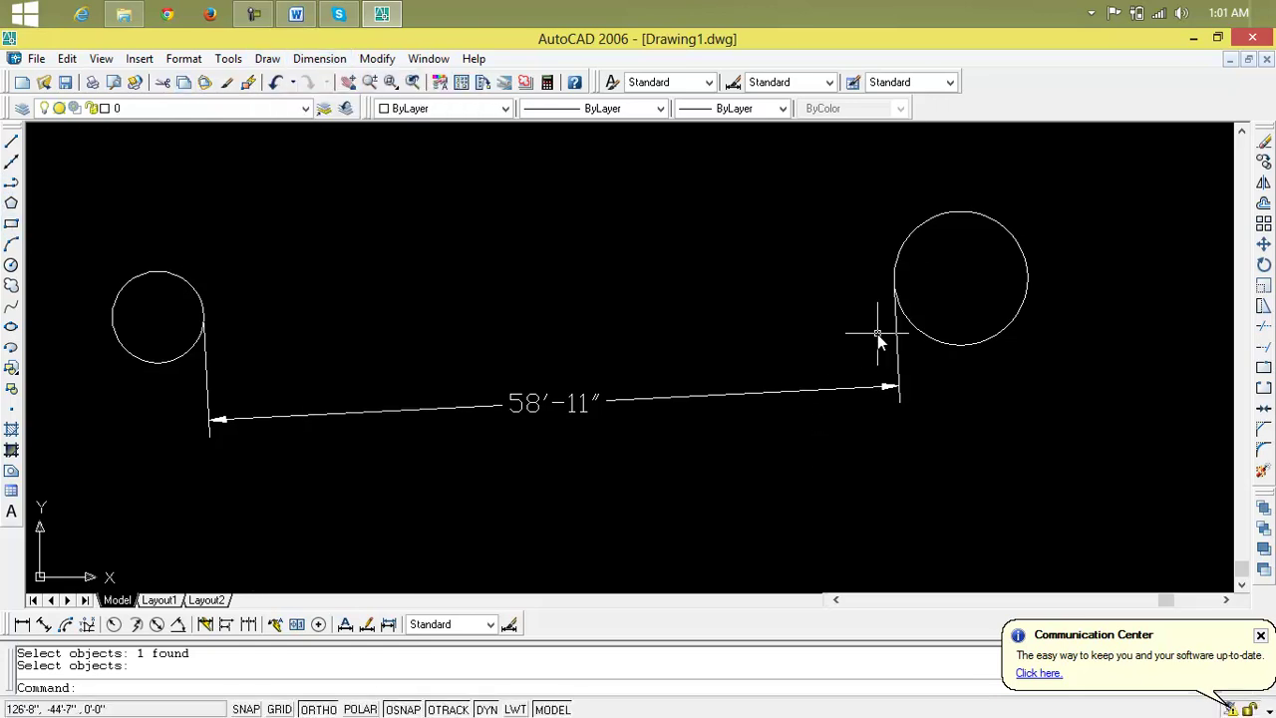
scroll(877, 334, "down", 3)
left_click(991, 279)
left_click(547, 429)
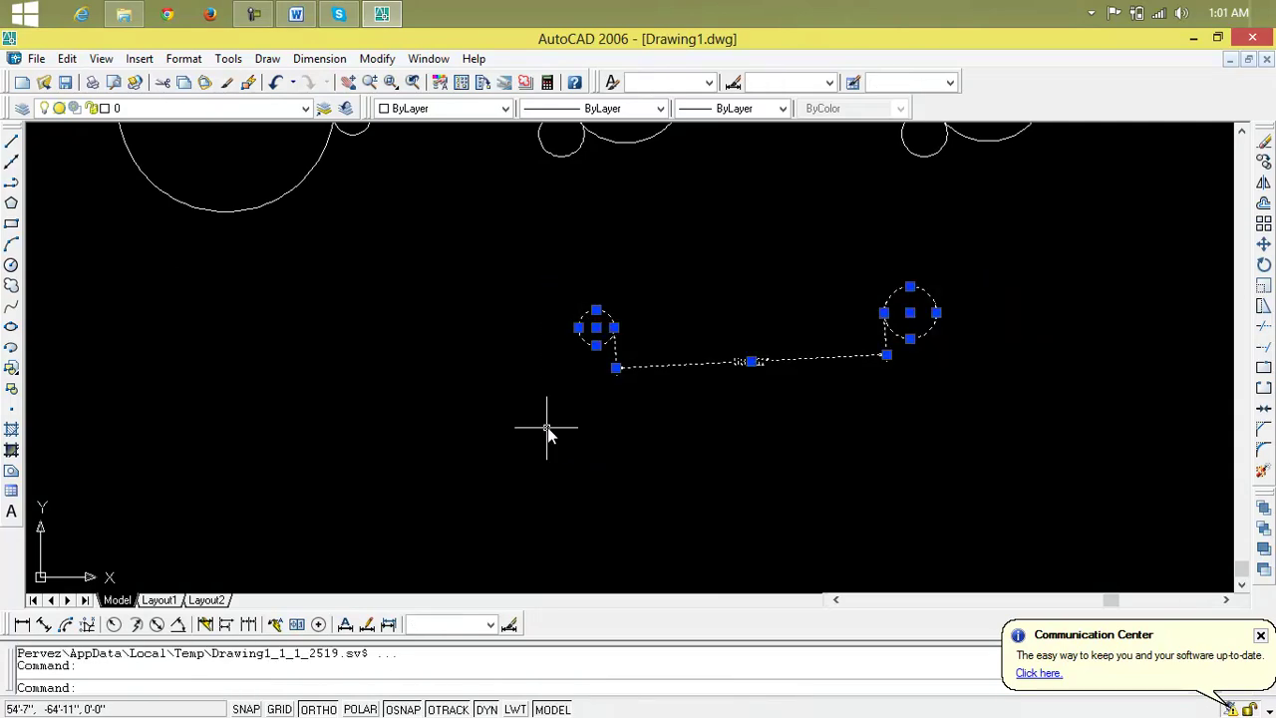
Erase the selected circles and dimension, then draw a 20' horizontal line
key("Delete")
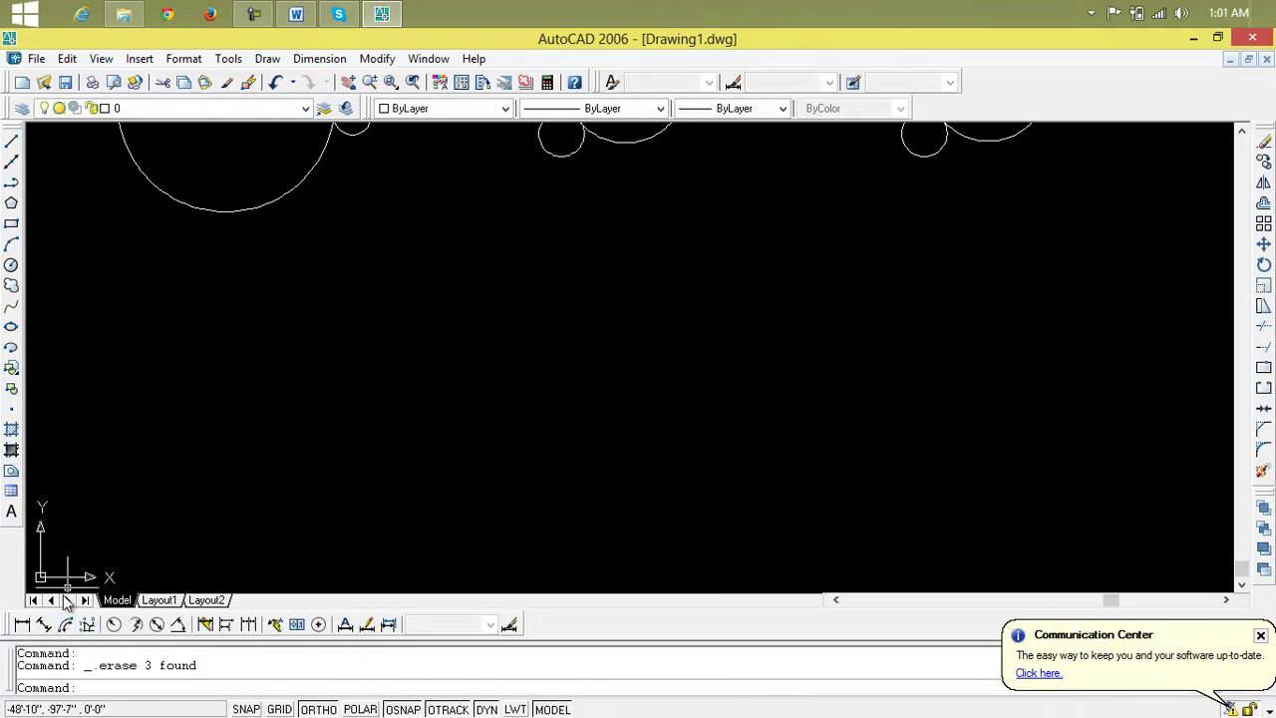
left_click(12, 143)
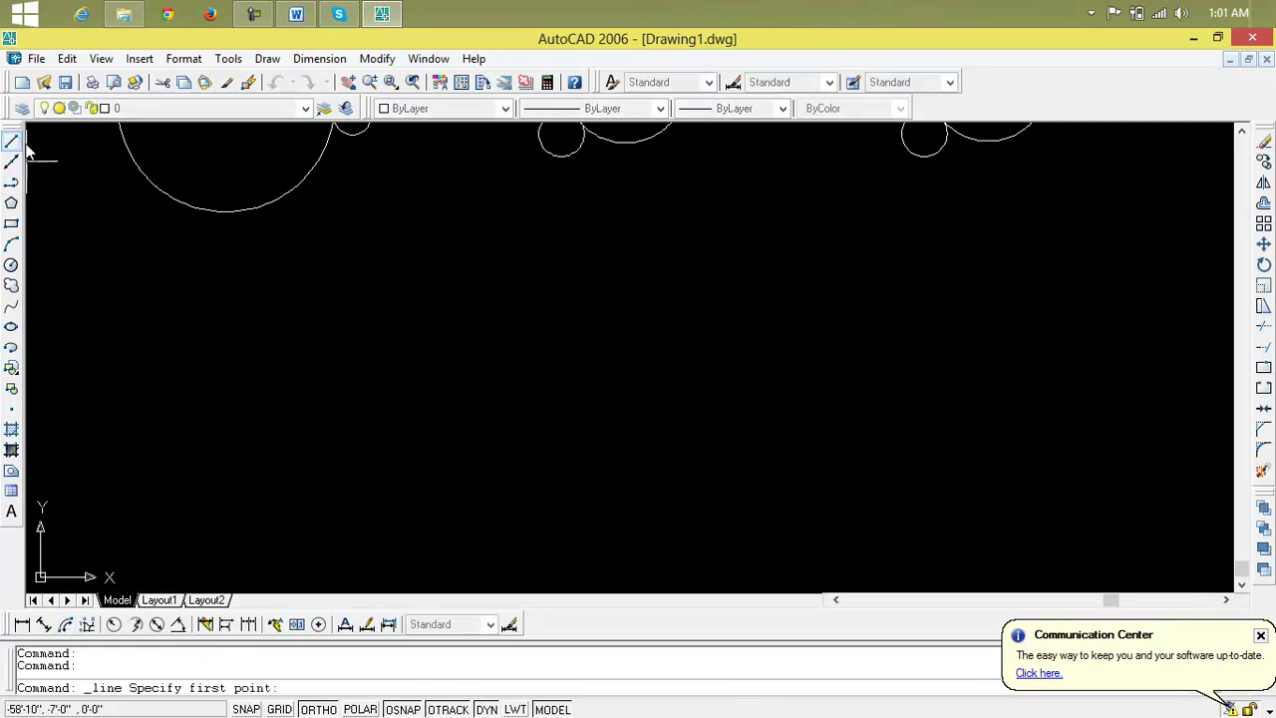
left_click(275, 393)
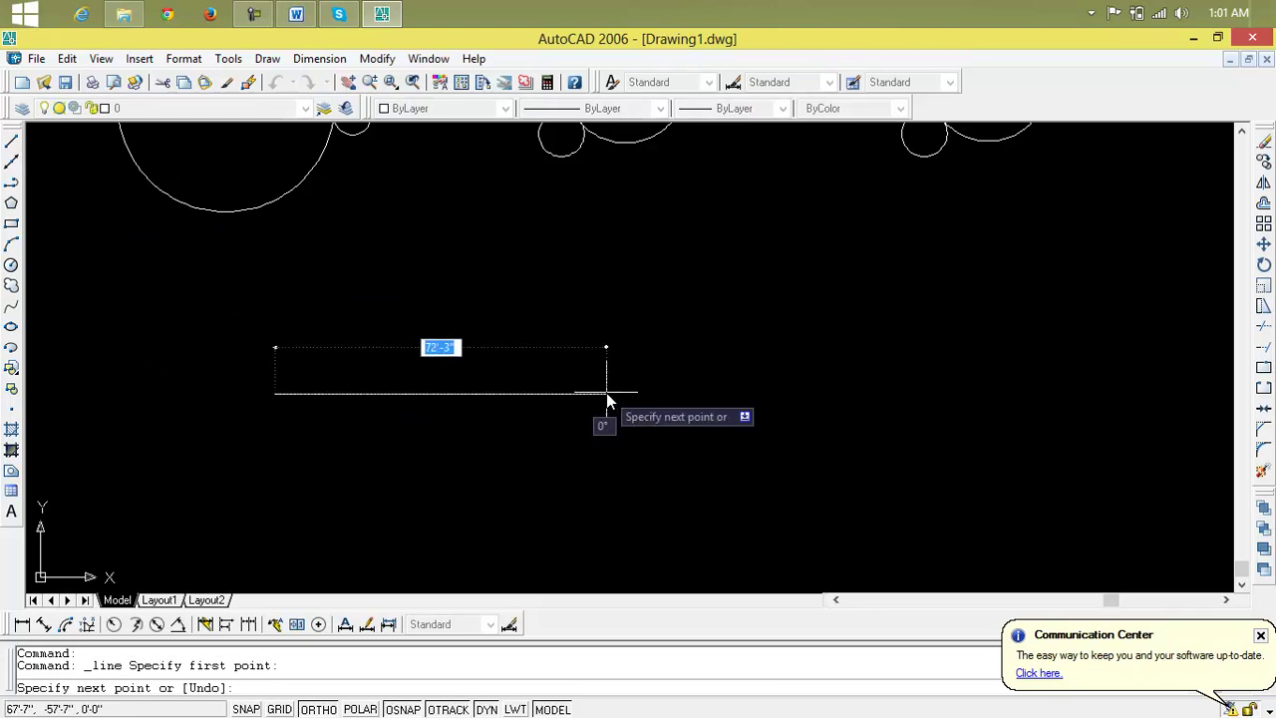
type("20'")
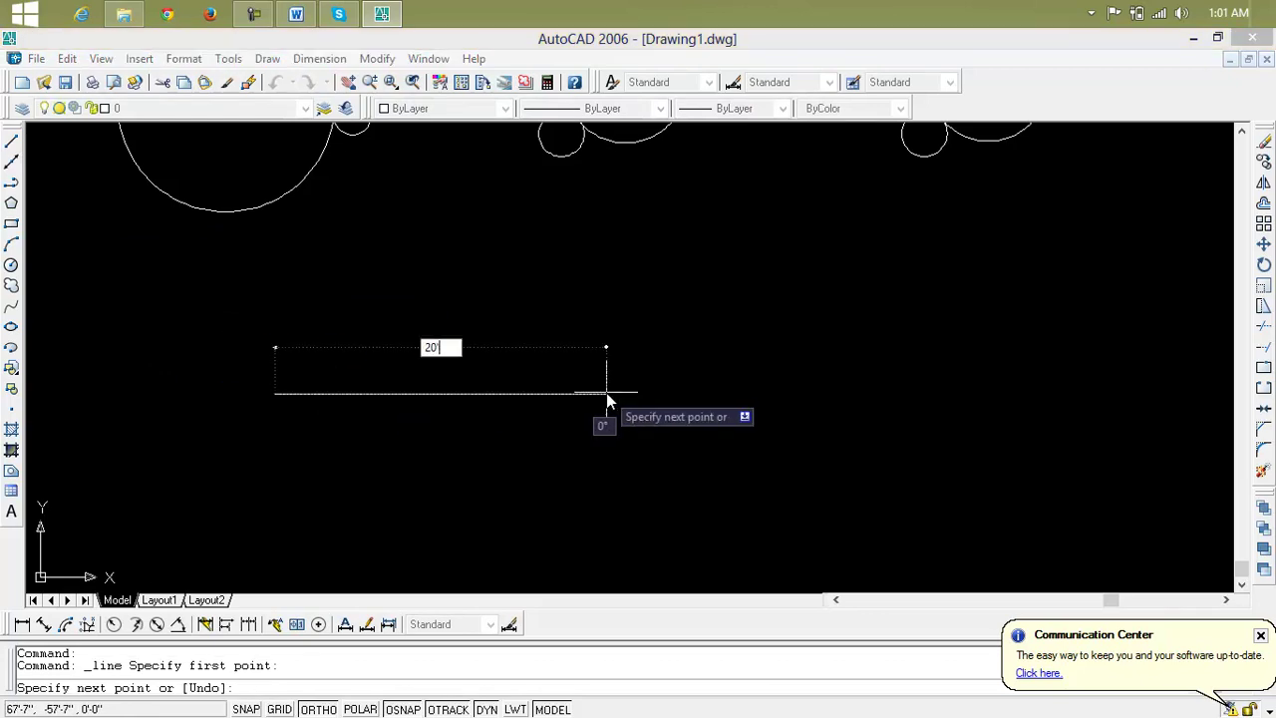
key("Return")
key("Escape")
scroll(479, 403, "up", 2)
middle_click_drag(316, 402, 644, 413)
scroll(707, 404, "up", 1)
type("c")
key("Return")
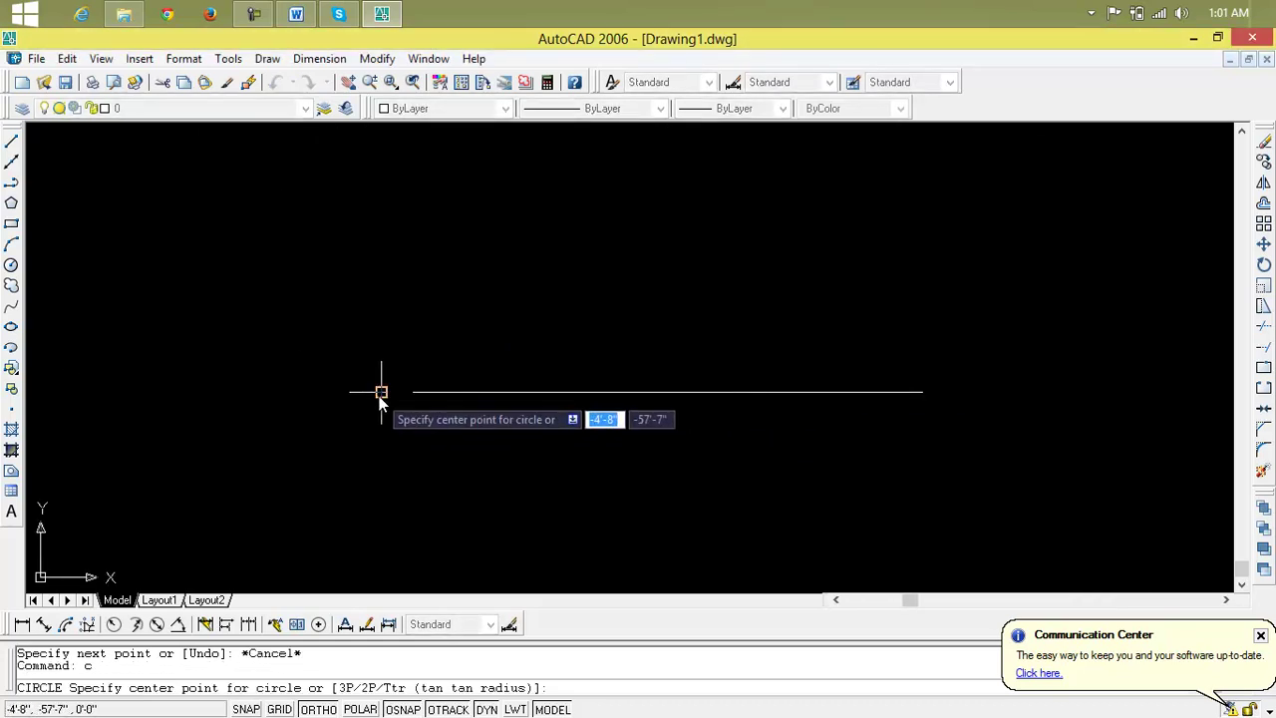
Draw a small circle centred on the line's left endpoint and a larger one on its right endpoint
left_click(381, 391)
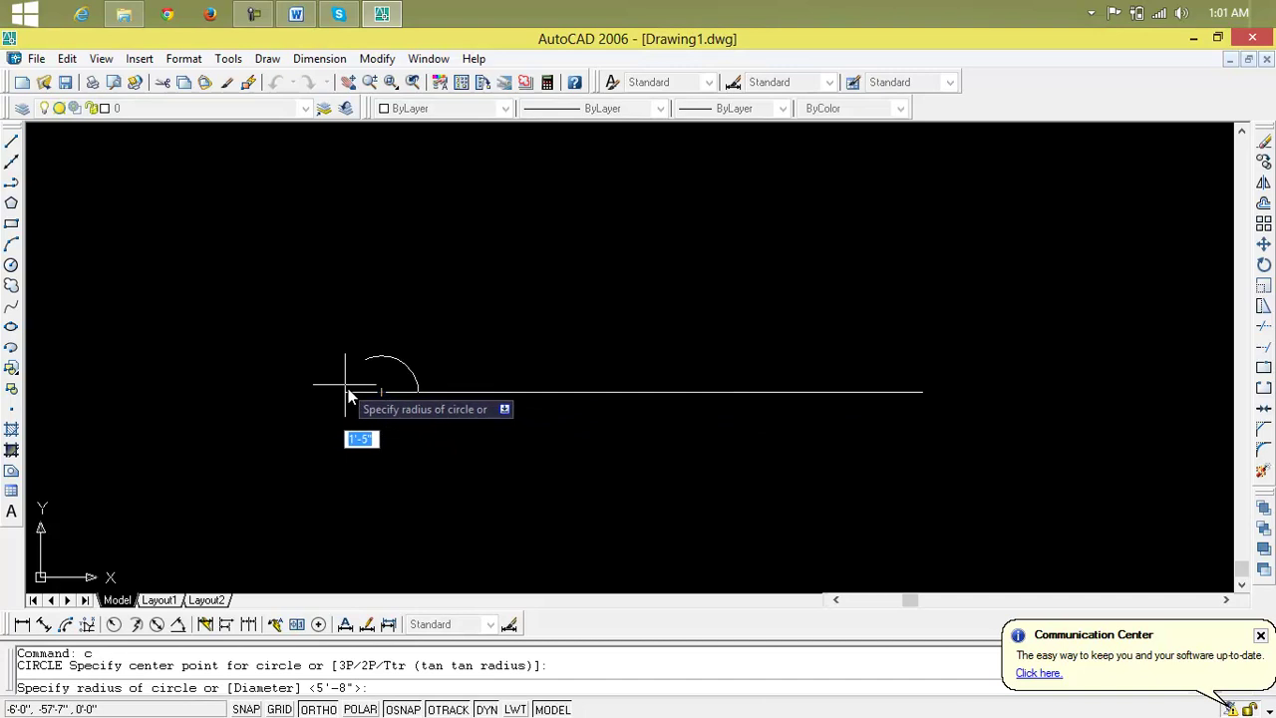
left_click(354, 399)
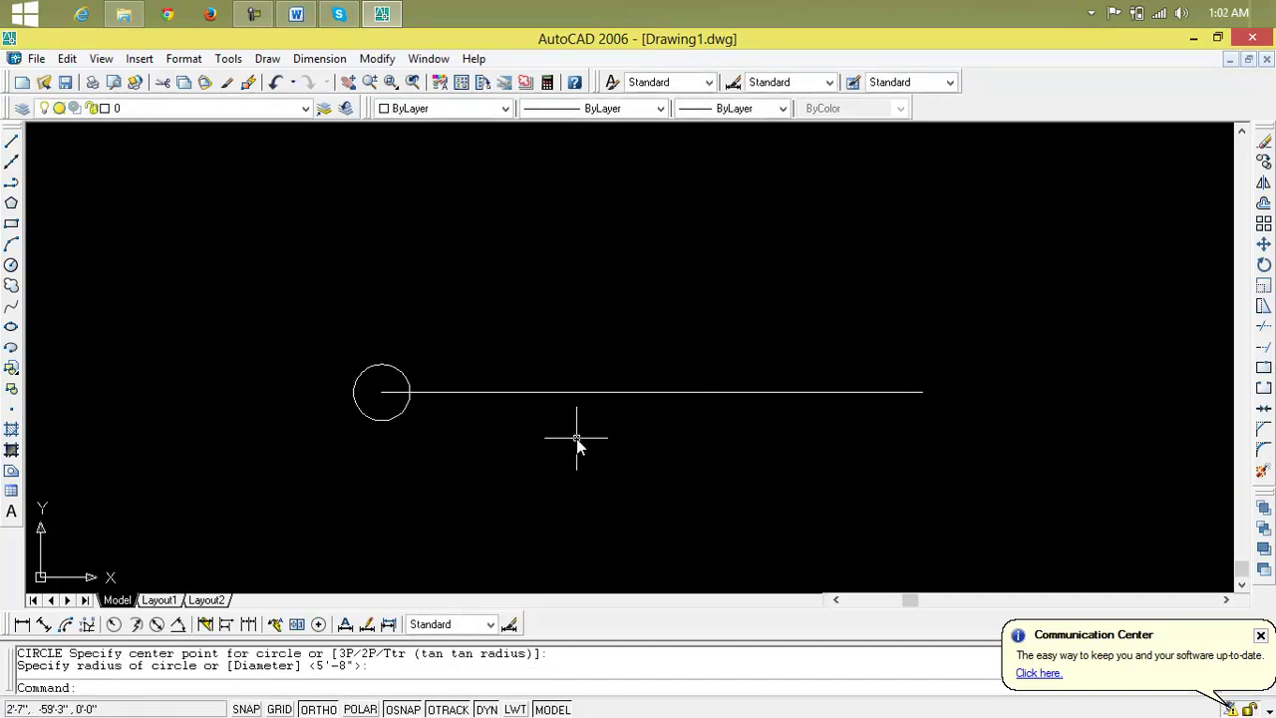
key("Return")
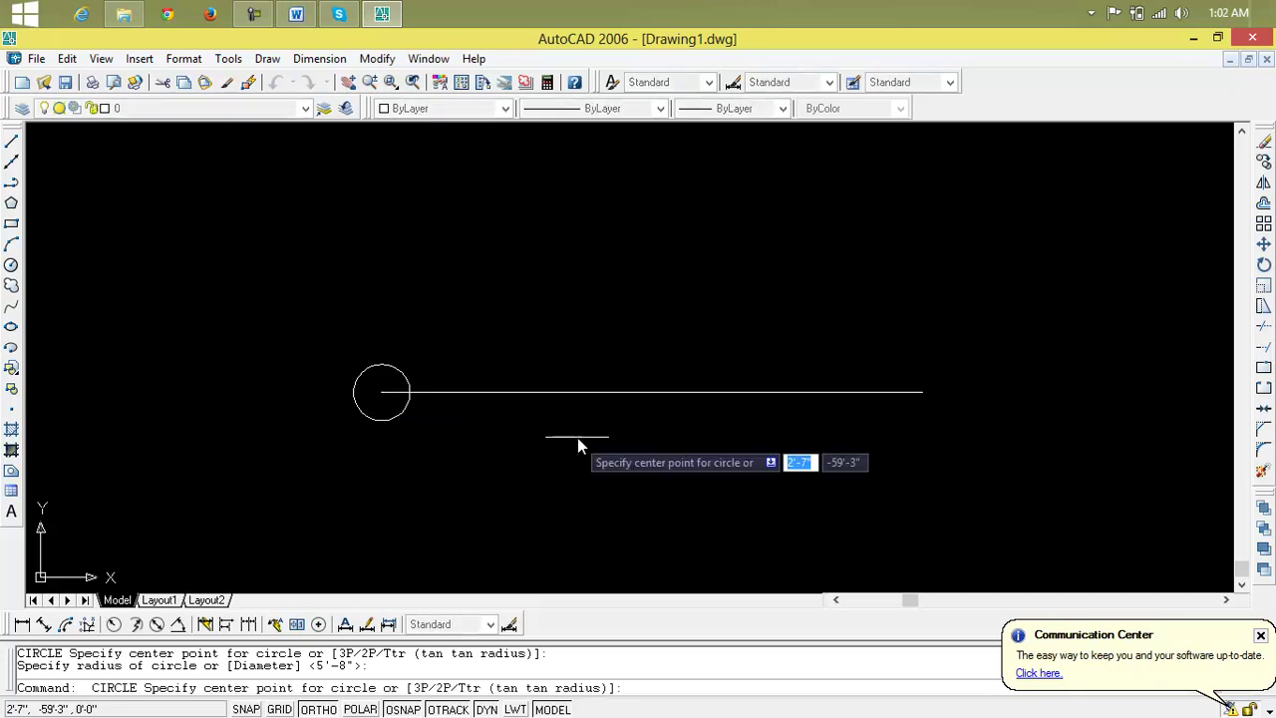
left_click(922, 391)
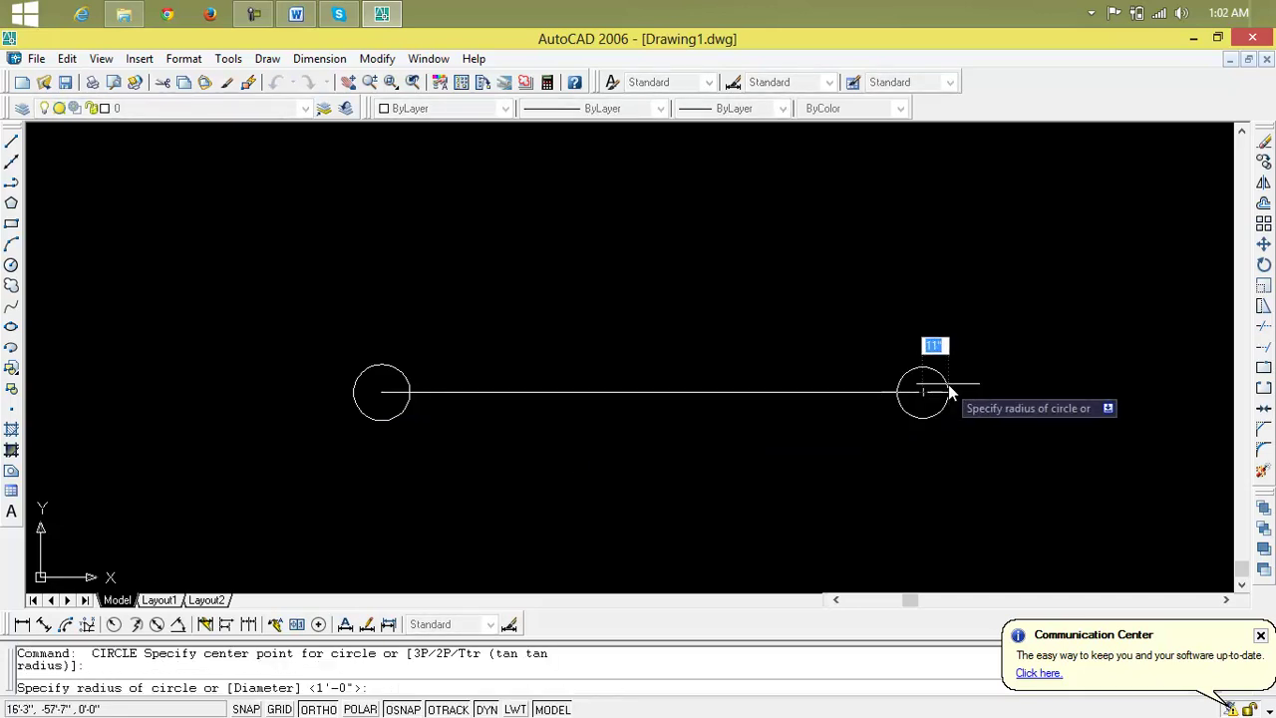
left_click(964, 391)
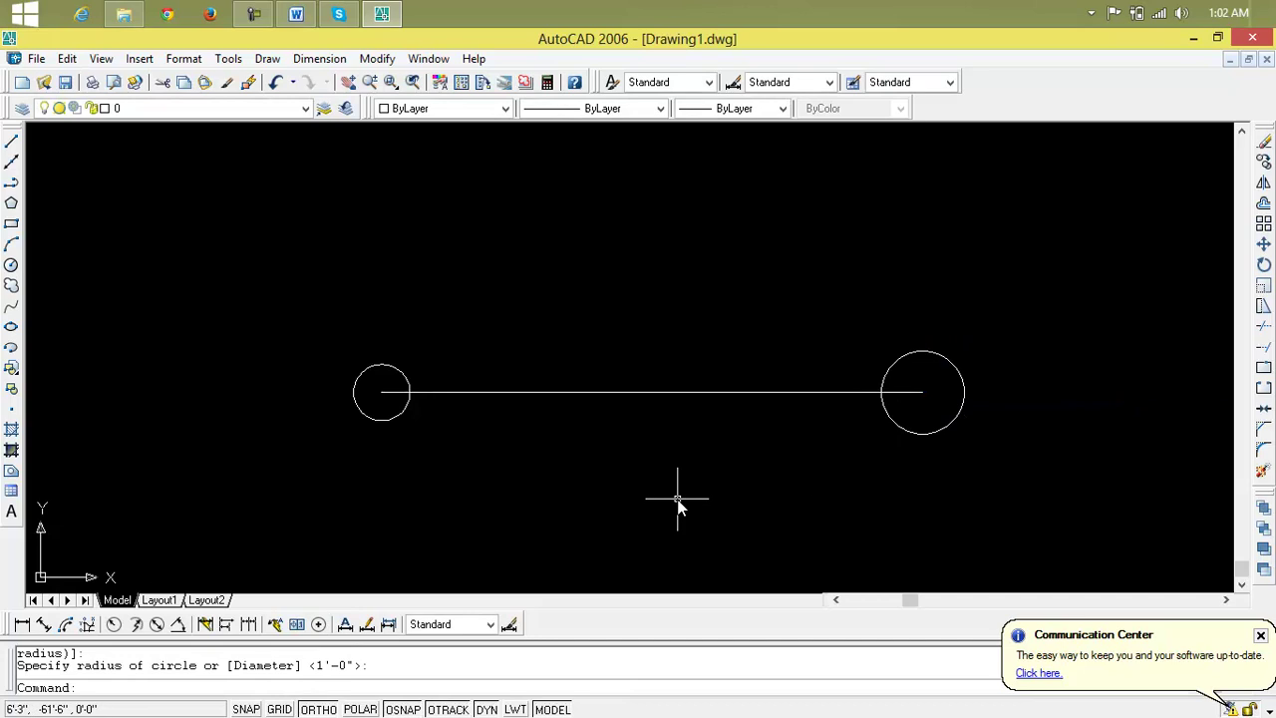
key("Escape")
key("Escape")
Move the right circle rightward, clear of the line's right end
type("m")
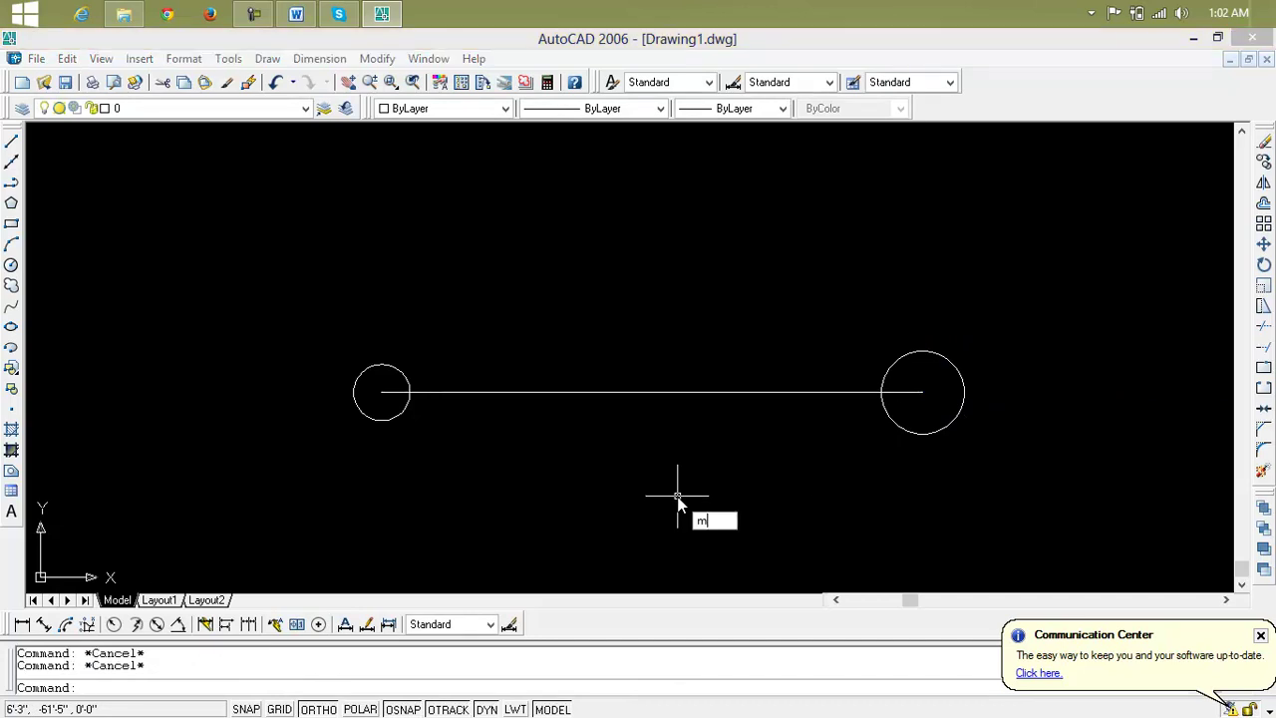
key("Return")
left_click(903, 431)
key("Return")
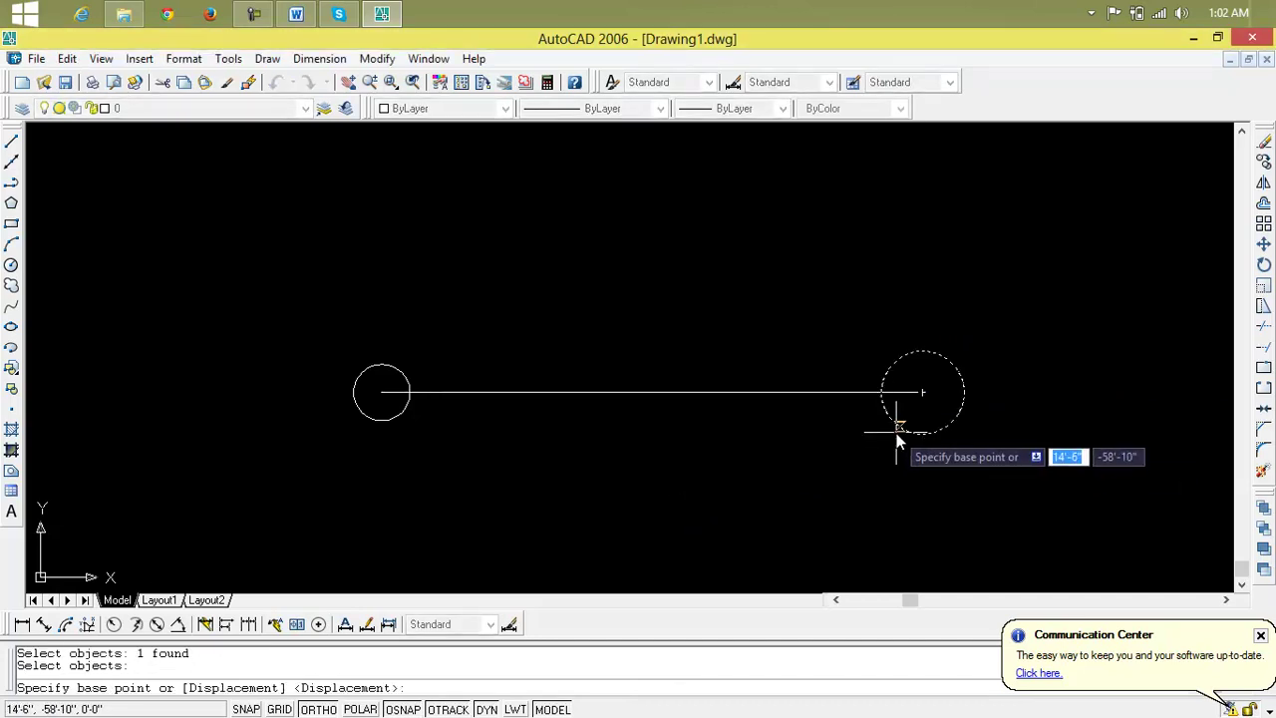
left_click(898, 427)
left_click(947, 427)
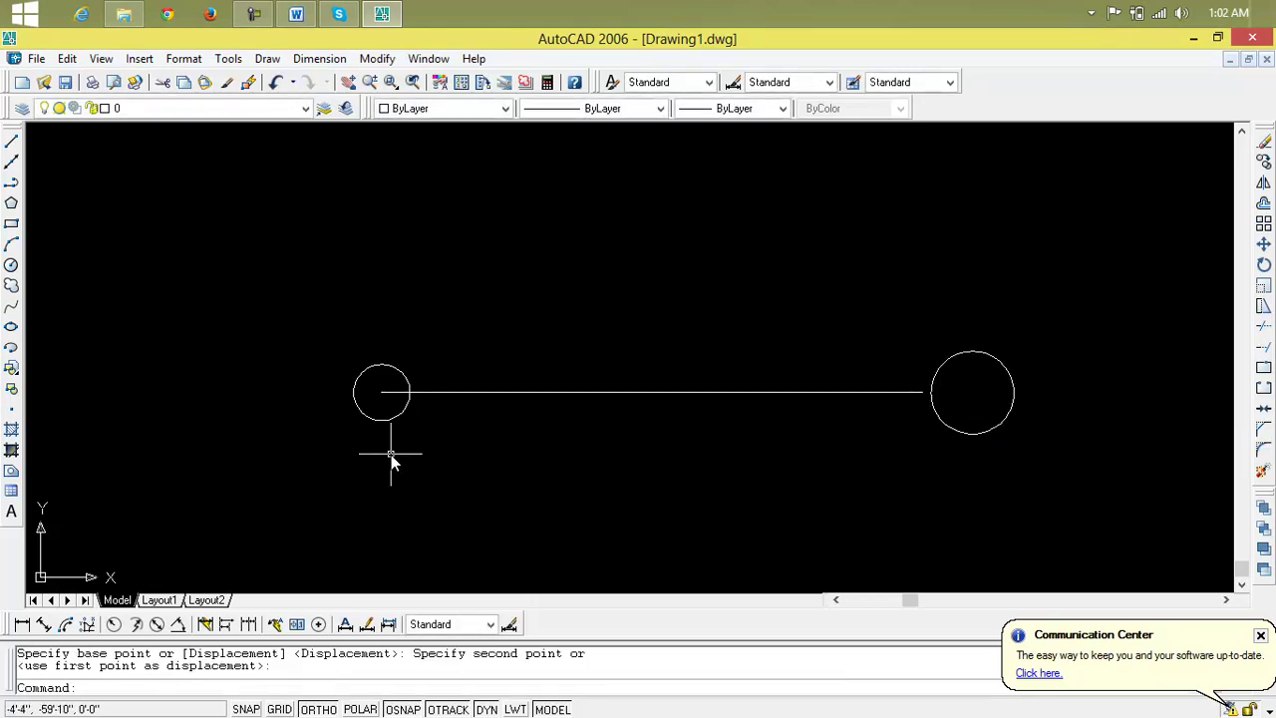
Move the left circle leftward and select the connecting line
key("Return")
left_click(390, 421)
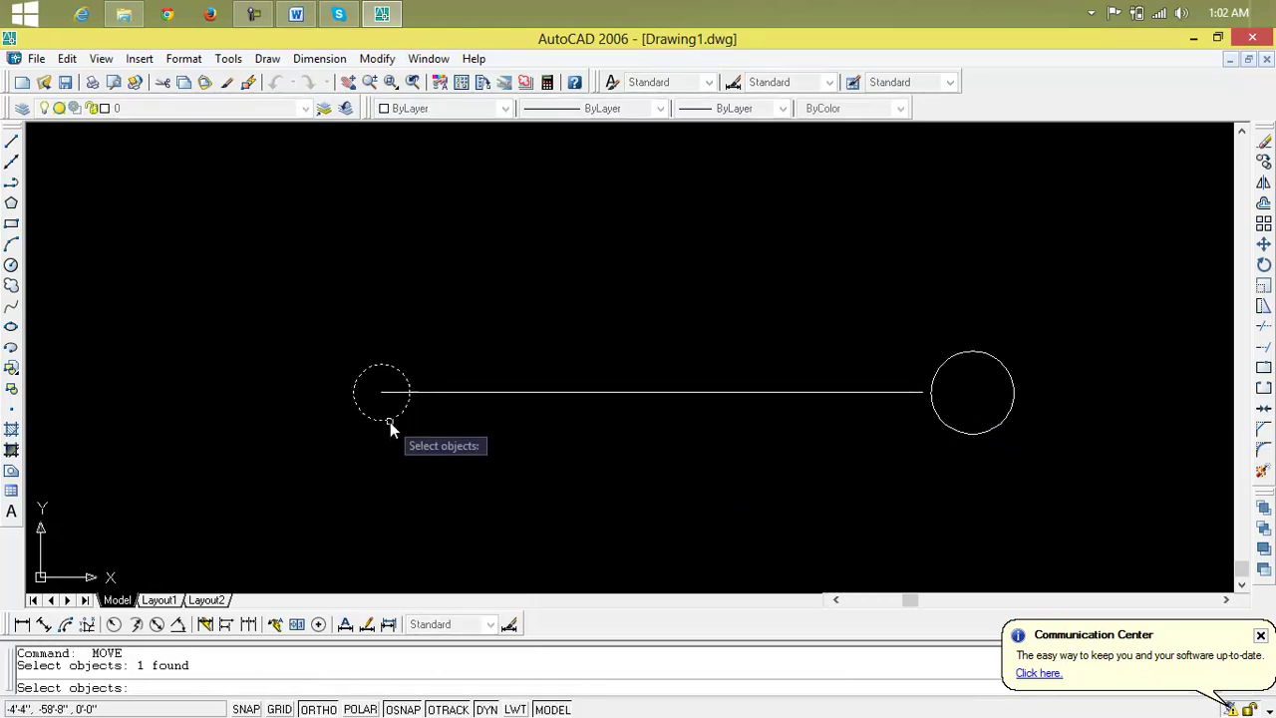
key("Return")
left_click(382, 419)
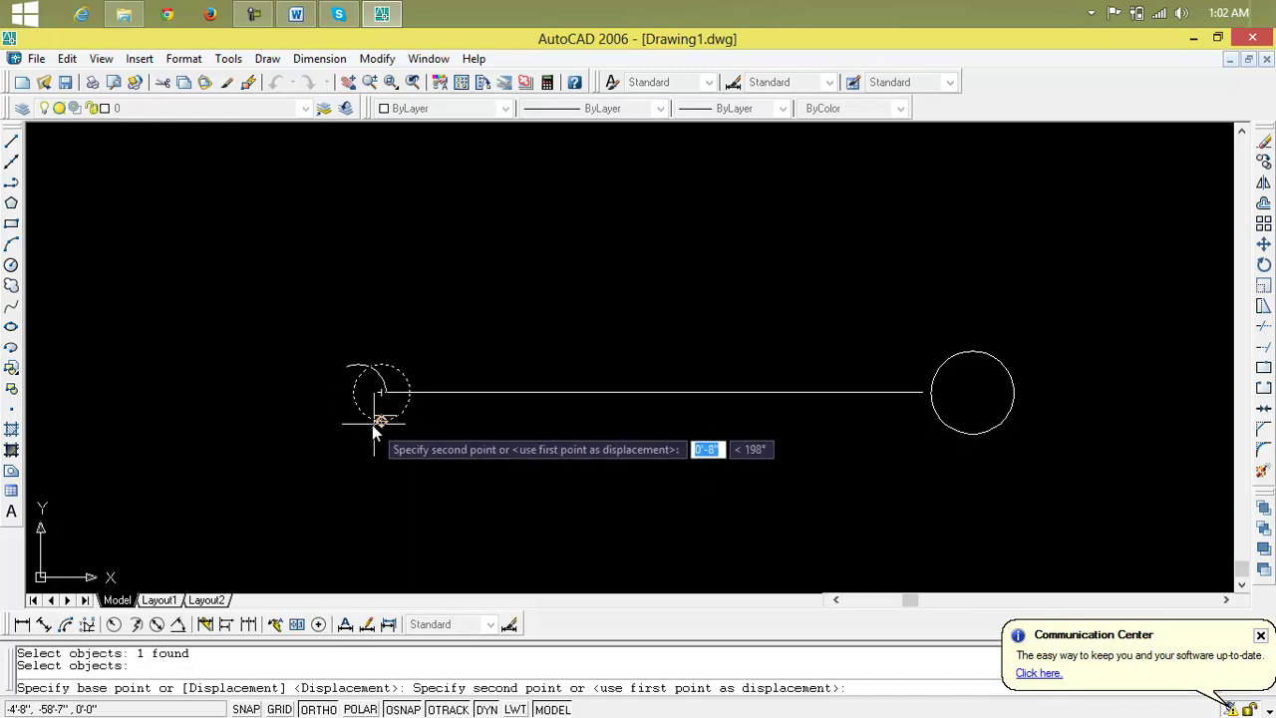
key("Escape")
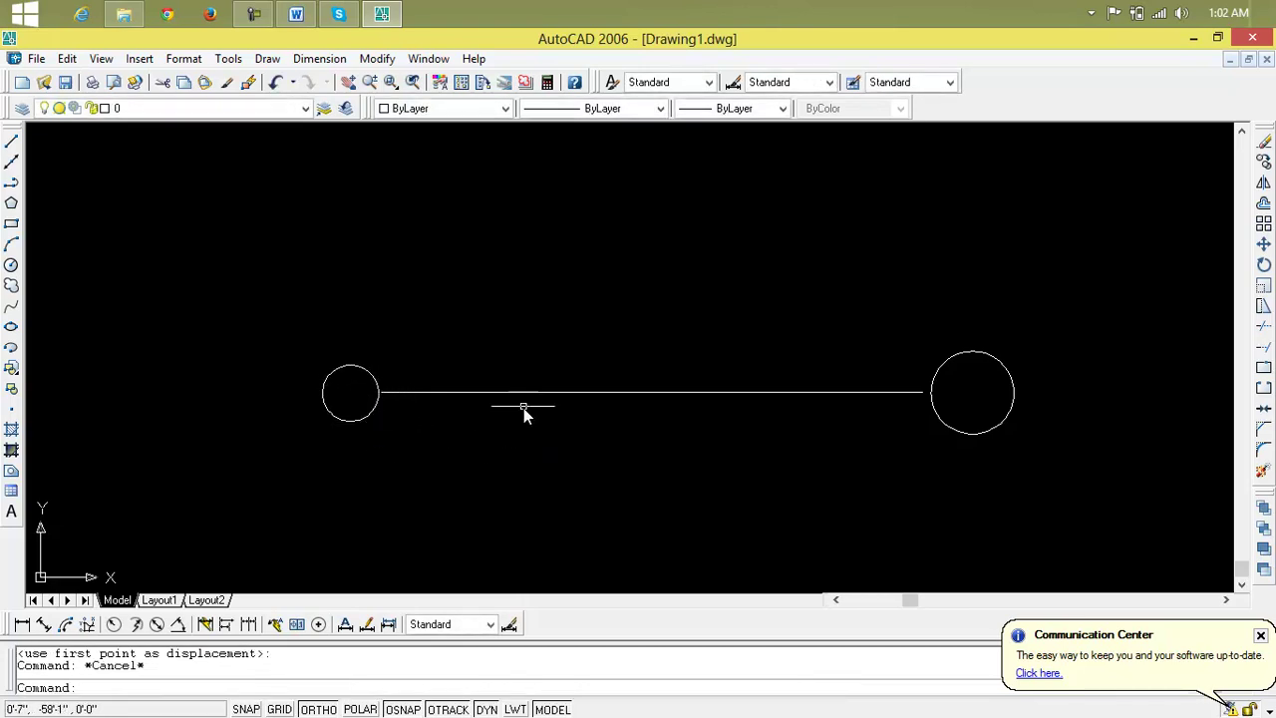
left_click(527, 392)
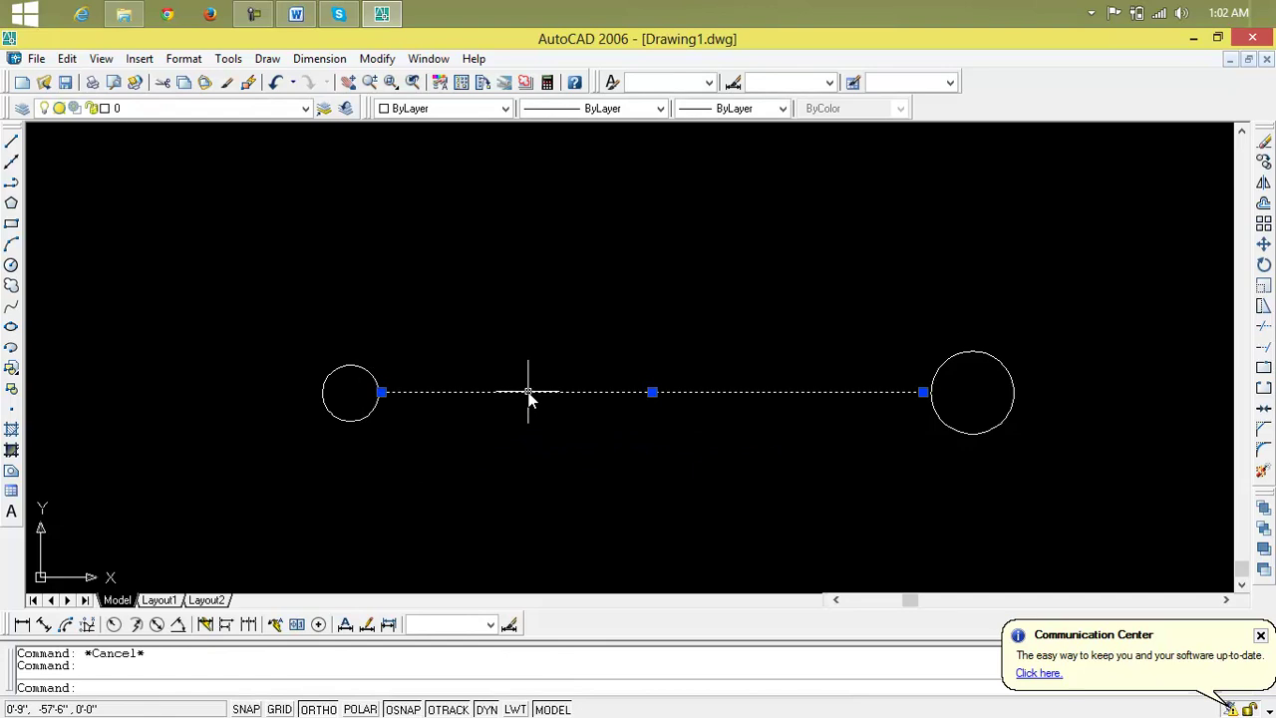
Erase the connecting line, add a 20'-5" aligned dimension between the circles, then delete it
key("Delete")
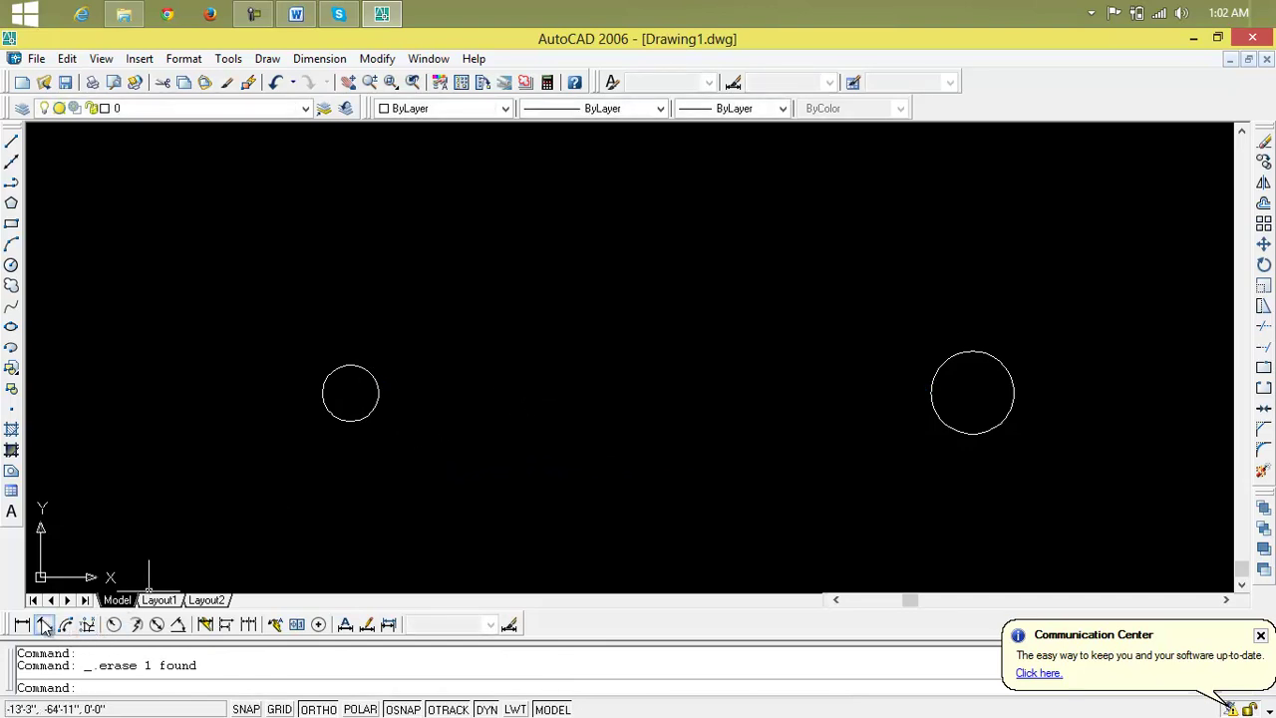
left_click(45, 624)
left_click(379, 393)
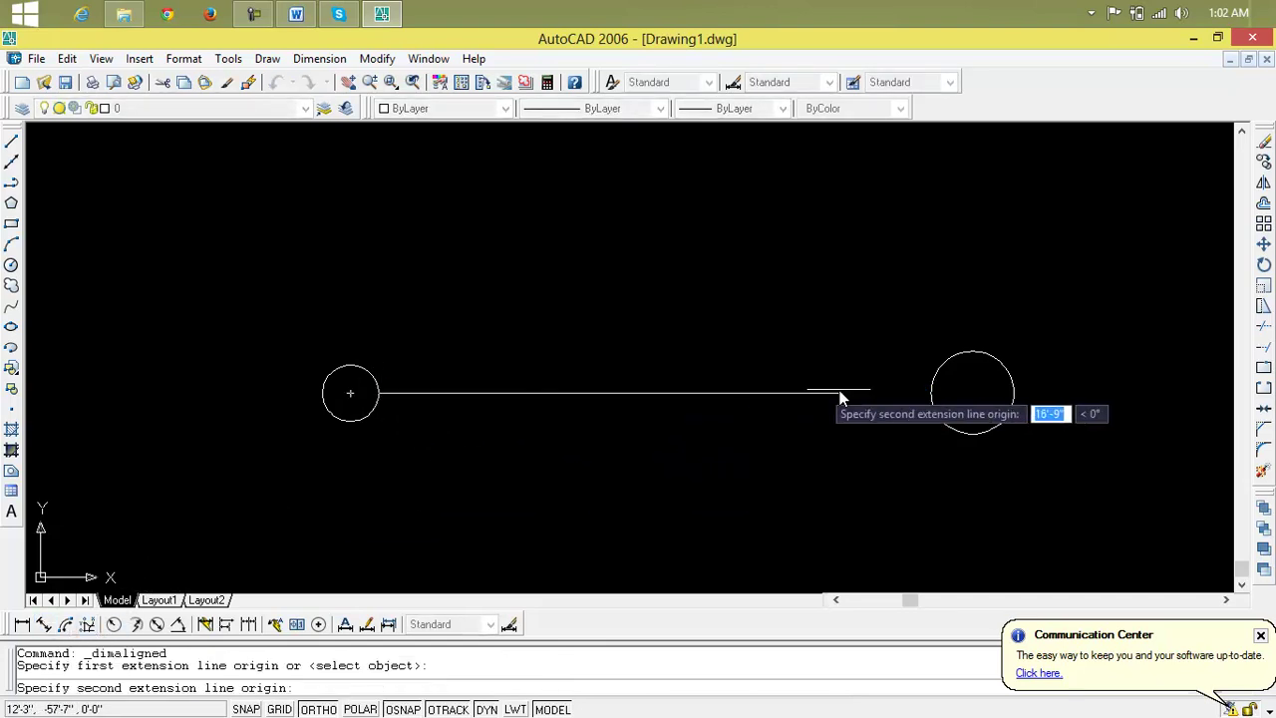
left_click(929, 393)
left_click(929, 393)
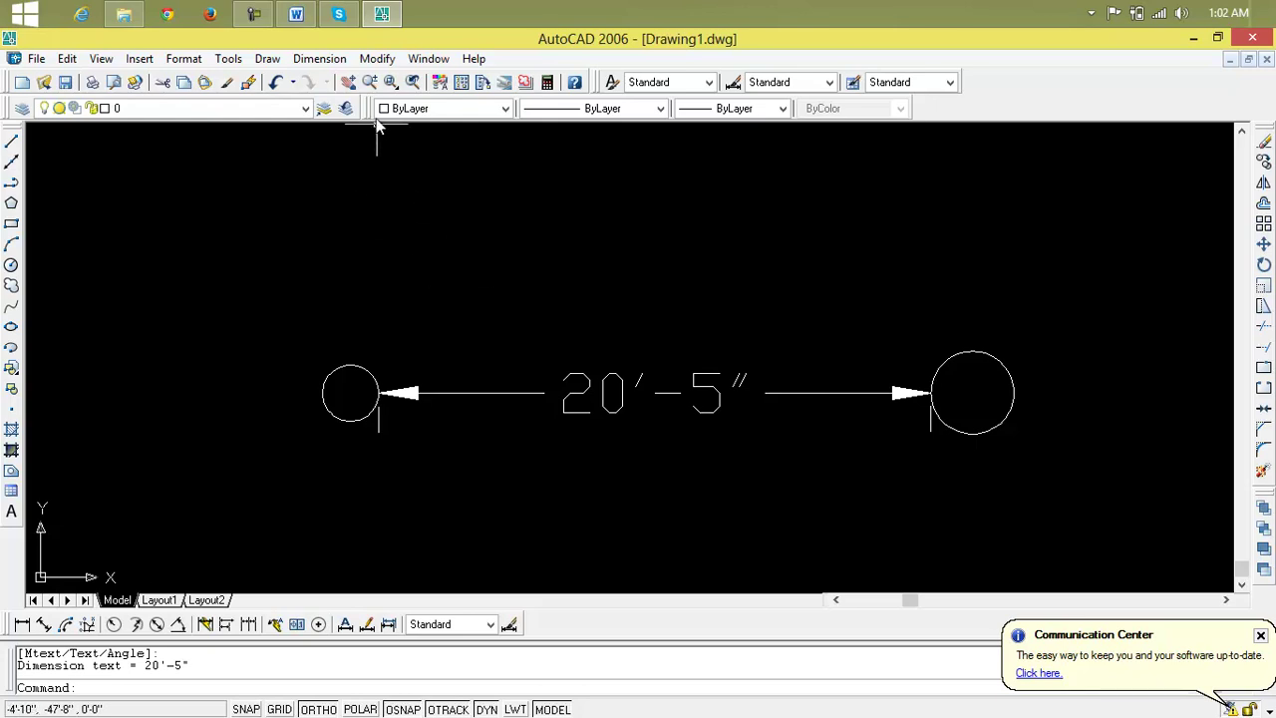
left_click(487, 393)
key("Delete")
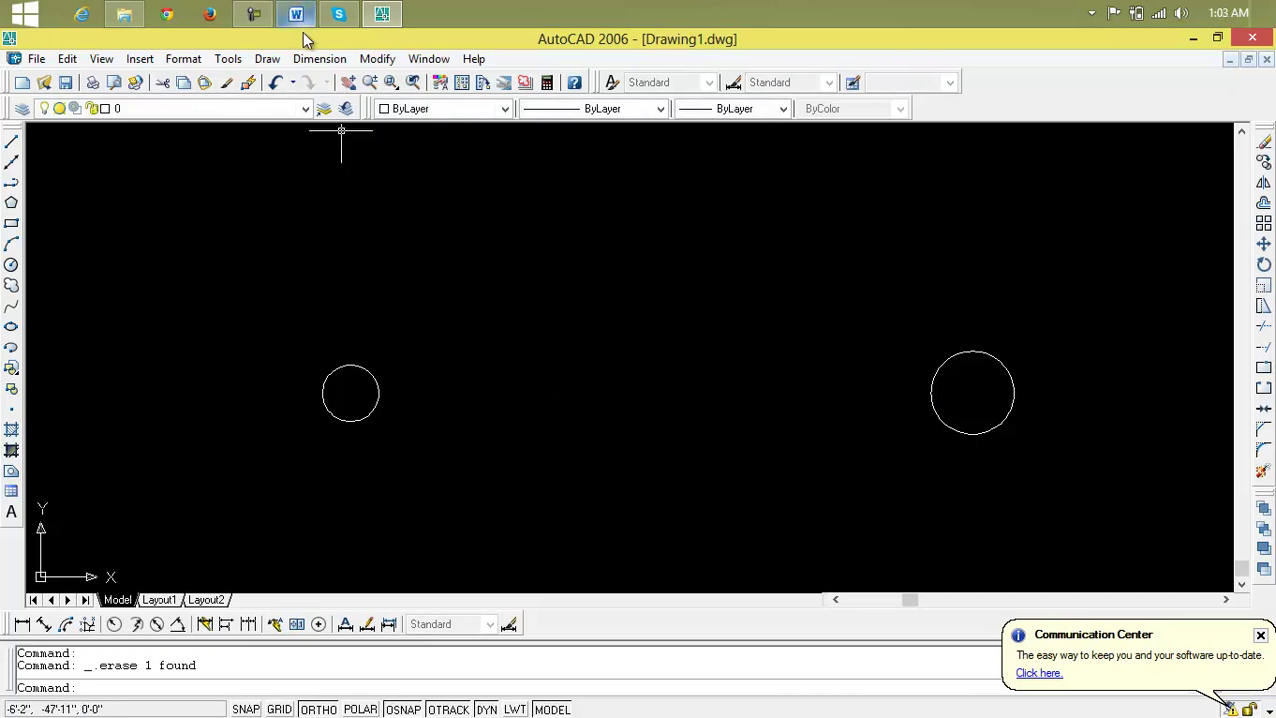
left_click(271, 60)
mouse_move(289, 265)
left_click(479, 357)
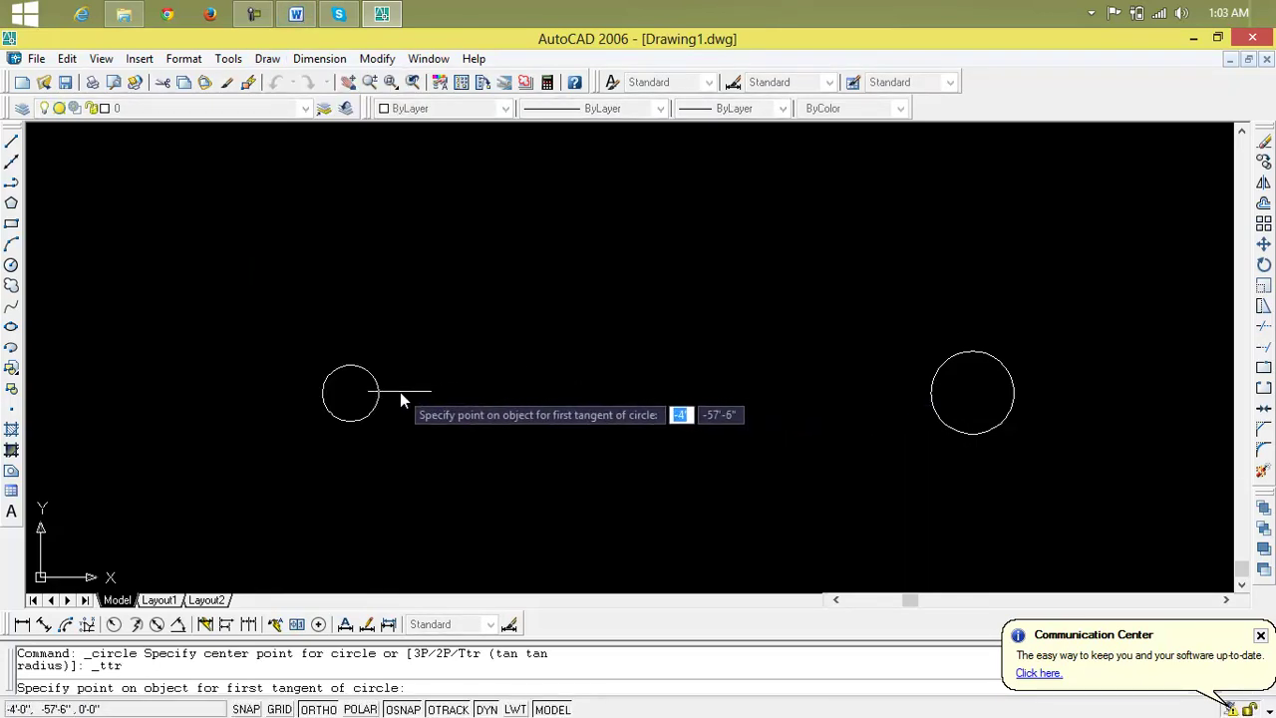
left_click(380, 399)
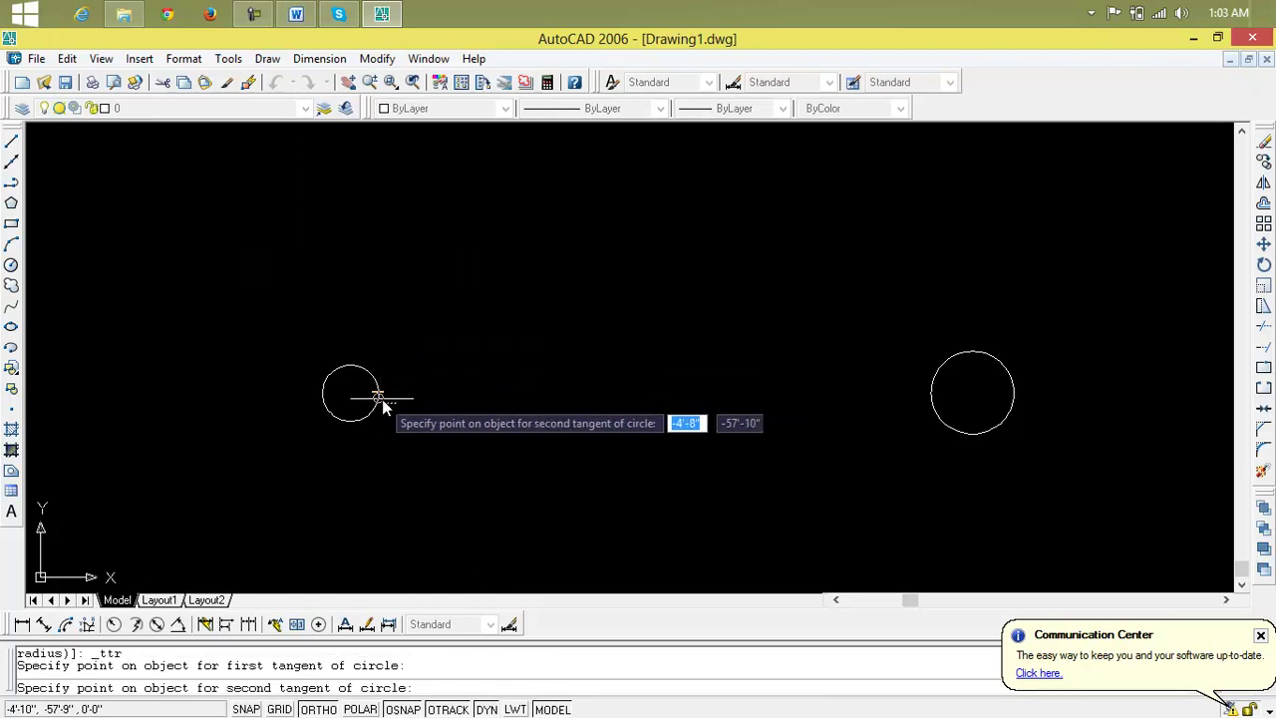
left_click(931, 402)
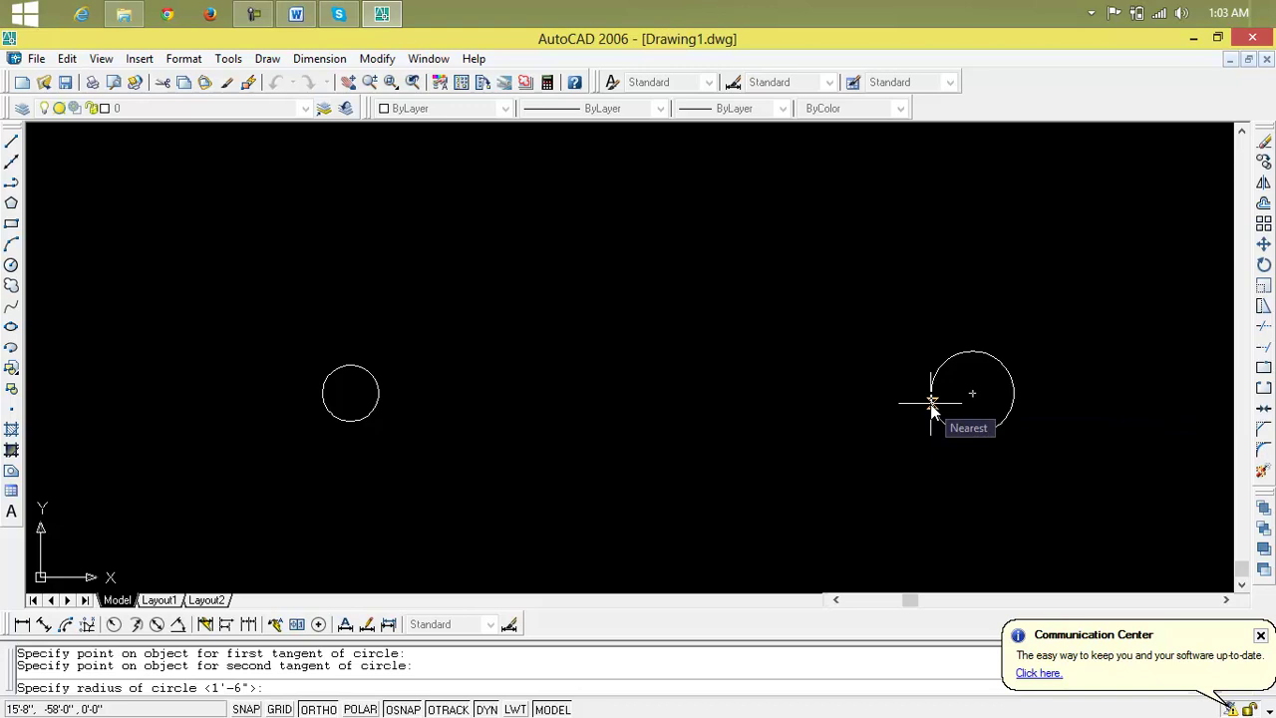
type("5'")
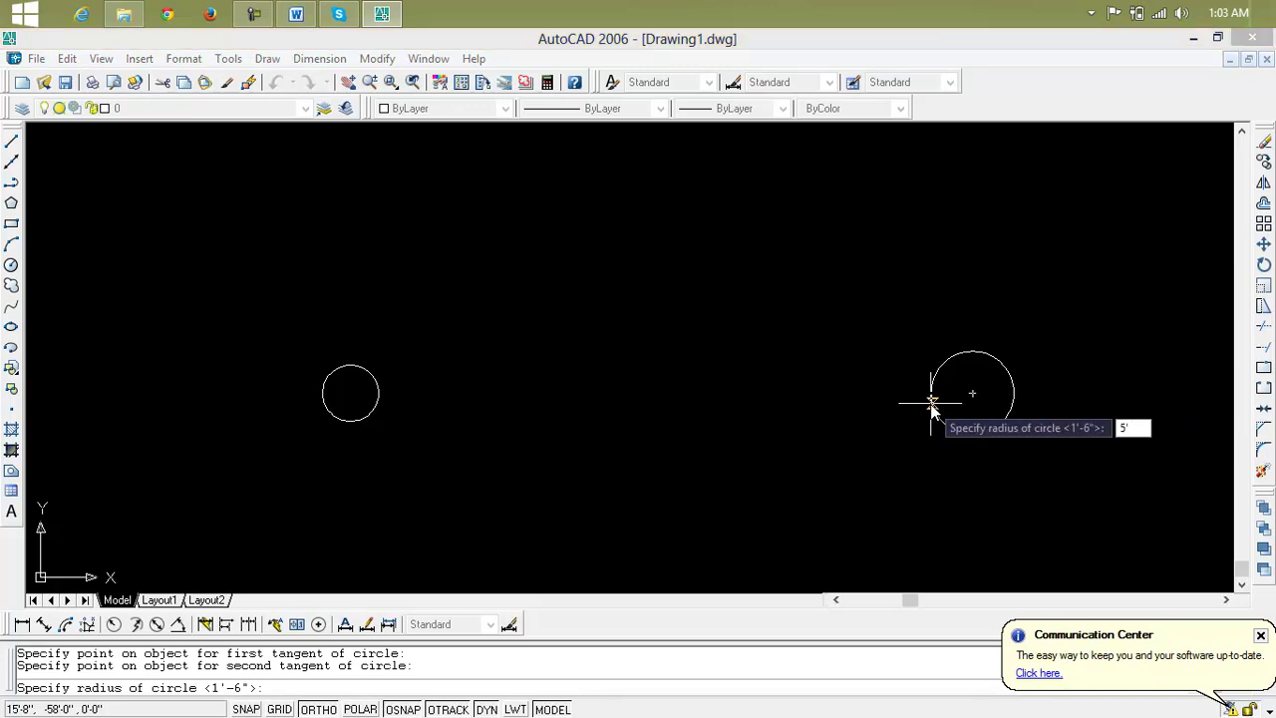
key("Return")
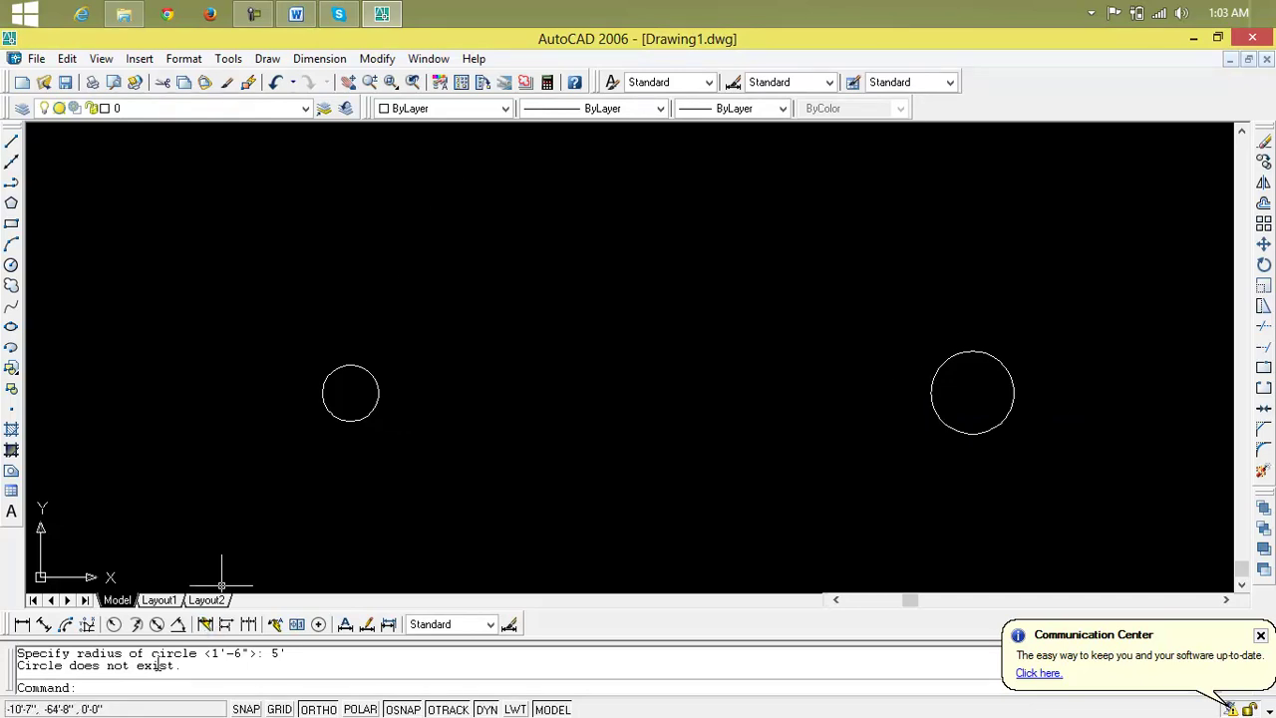
Dimension the gap between the circles' facing edges at 20'-5", placed below them
left_click(45, 624)
left_click(374, 396)
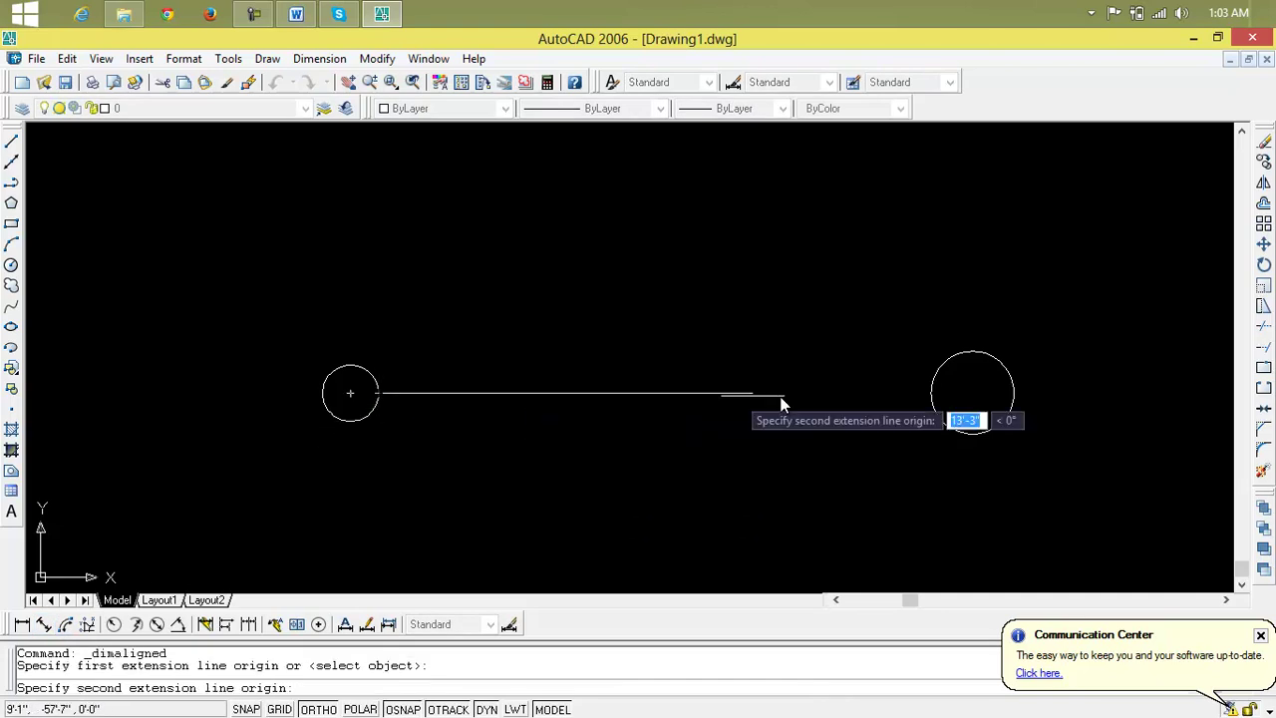
left_click(928, 394)
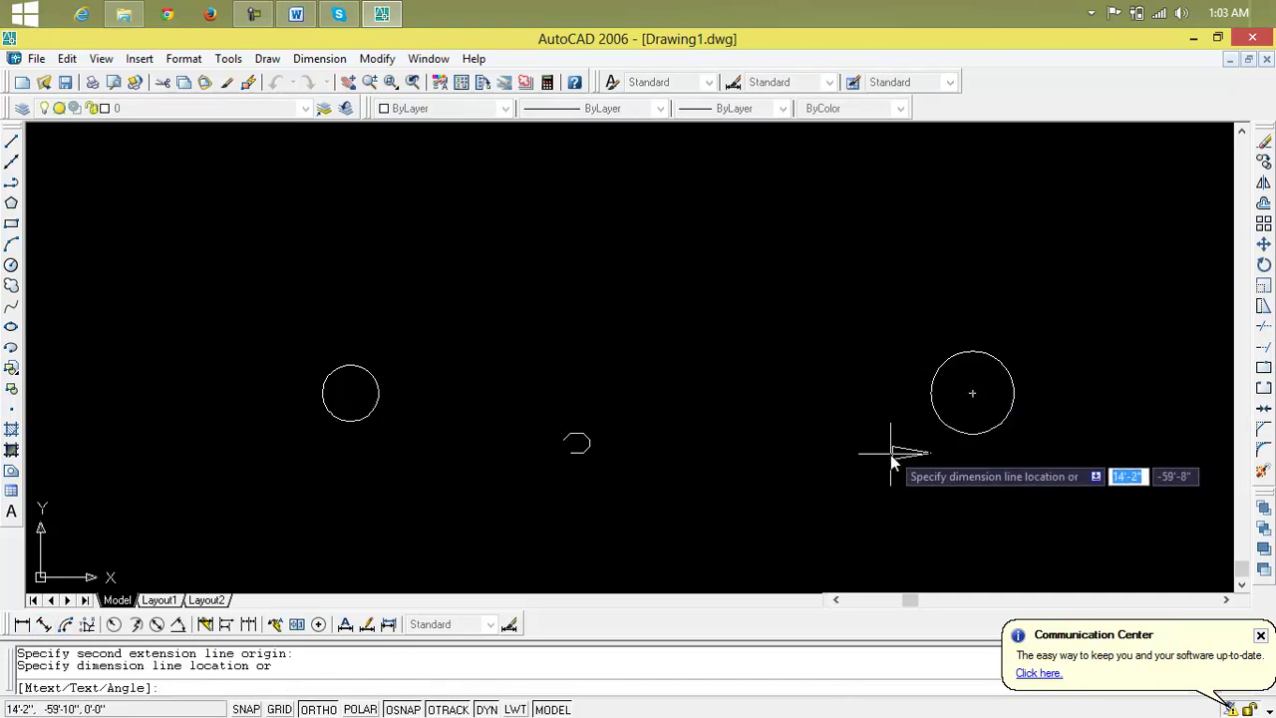
left_click(895, 515)
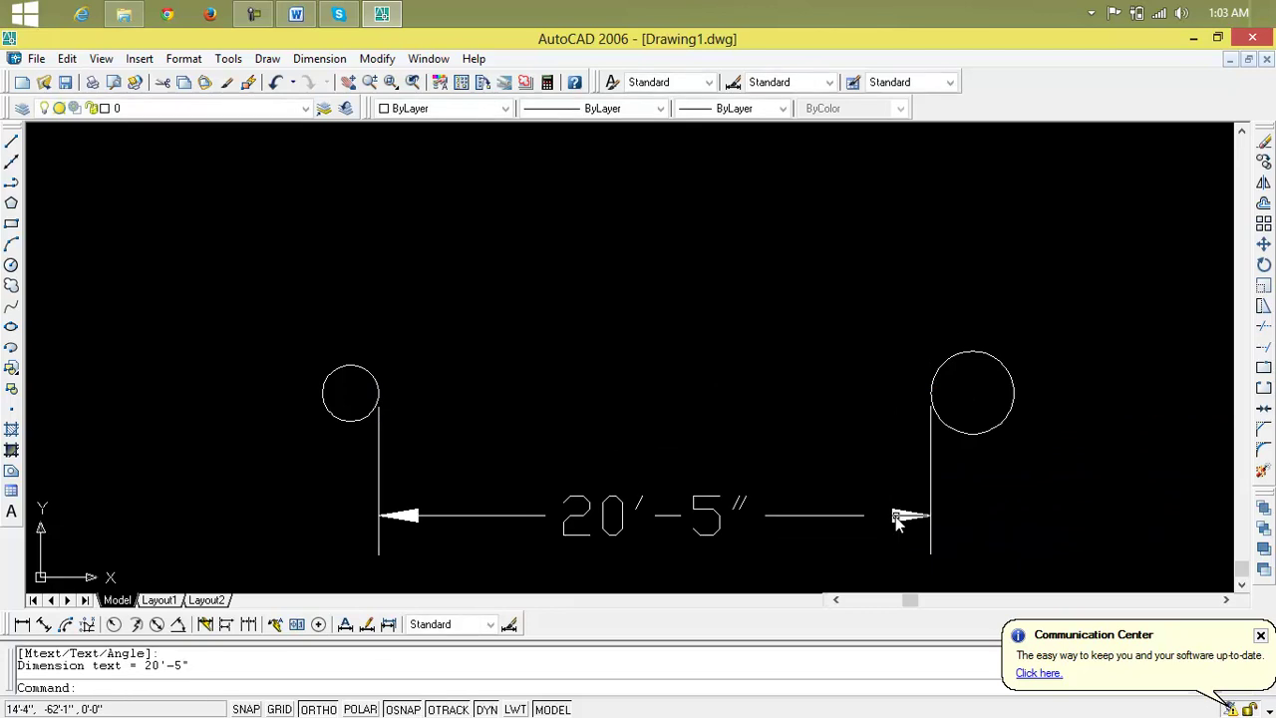
left_click(261, 62)
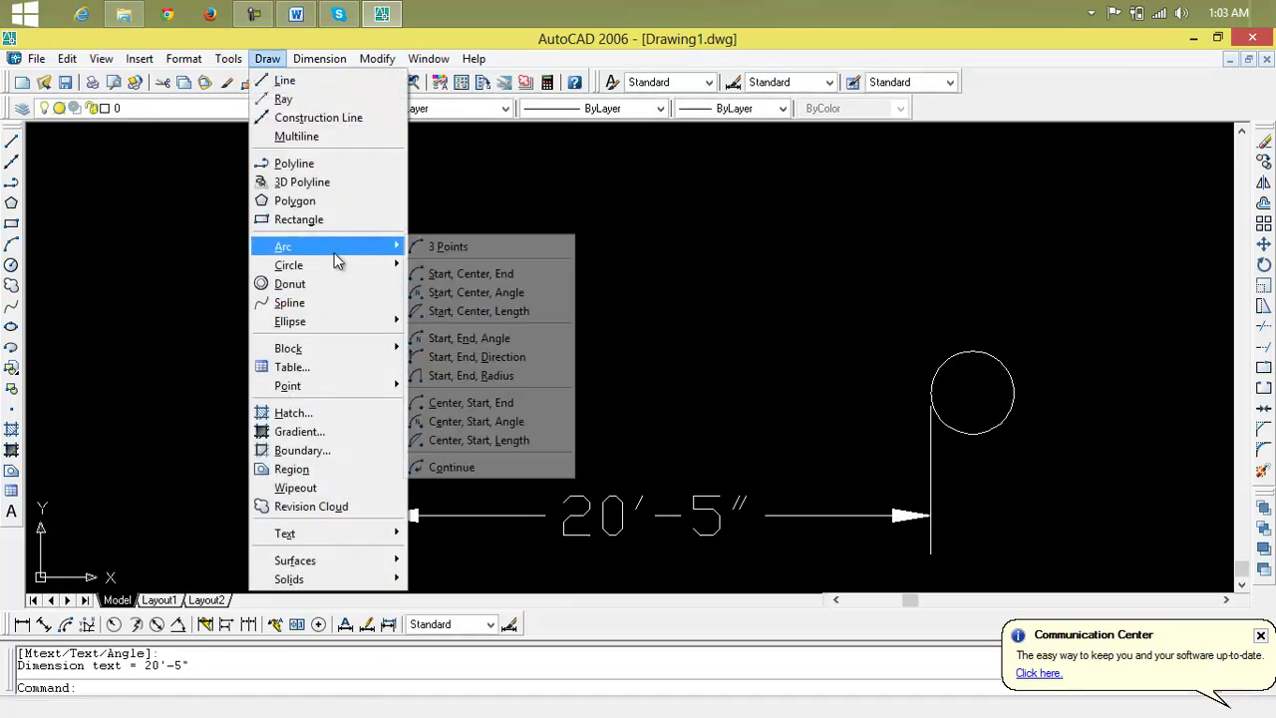
mouse_move(290, 265)
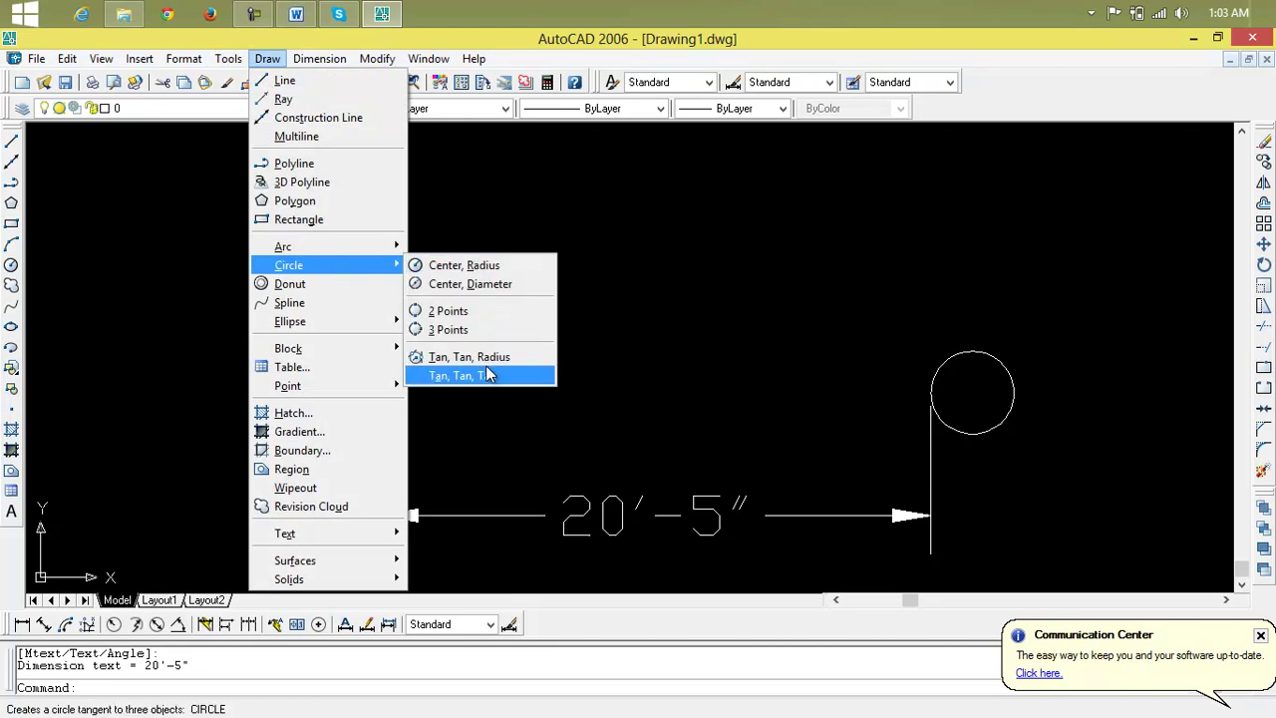
Draw a 12' radius Tan, Tan, Radius circle touching the two extension lines
left_click(488, 357)
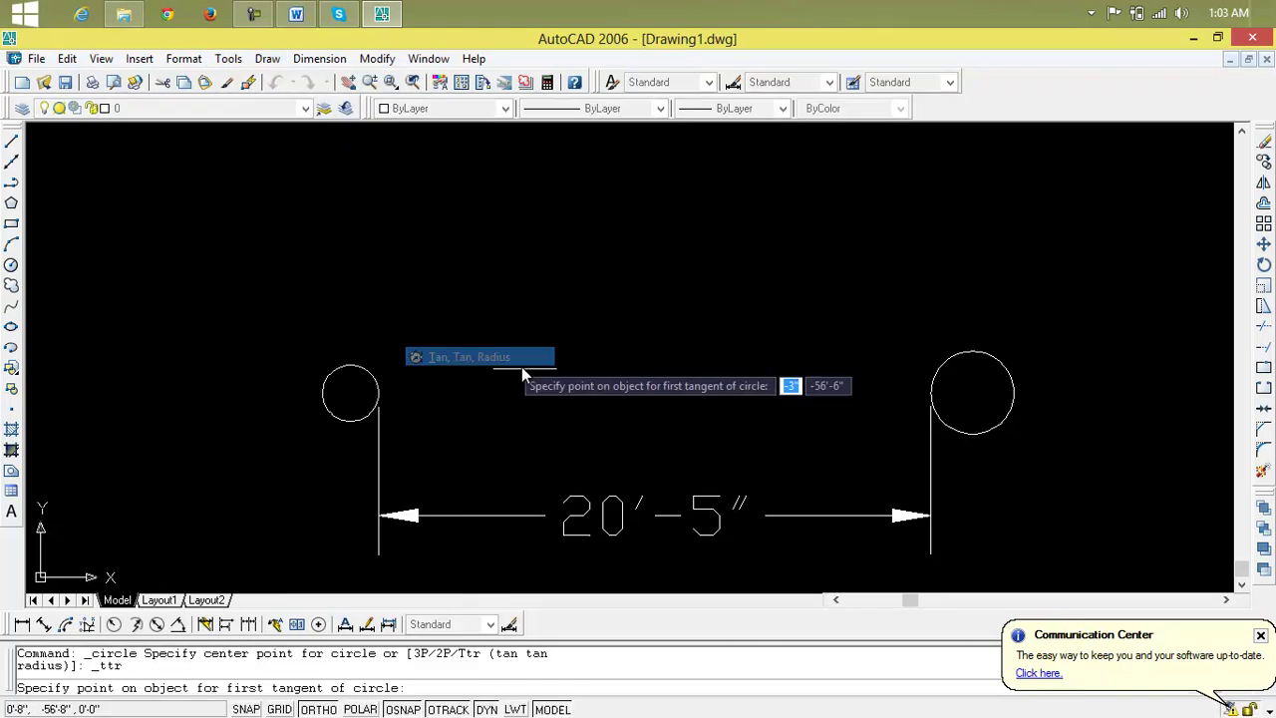
left_click(379, 393)
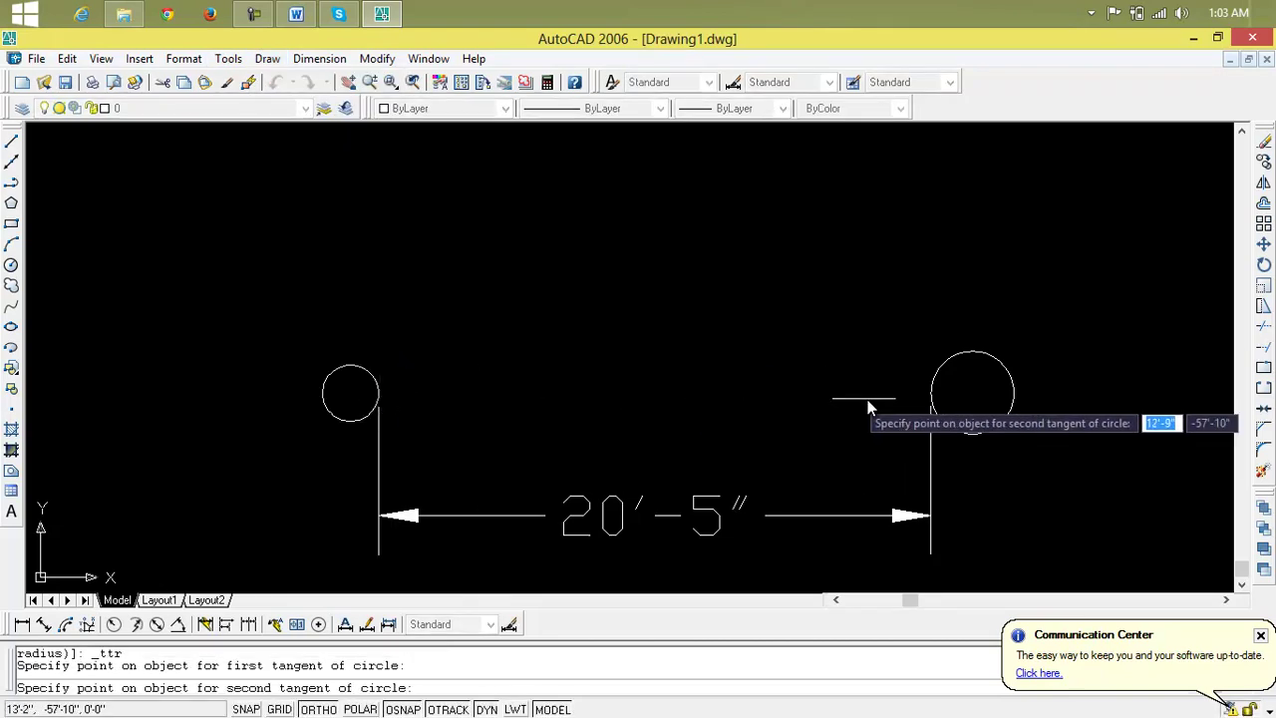
left_click(930, 394)
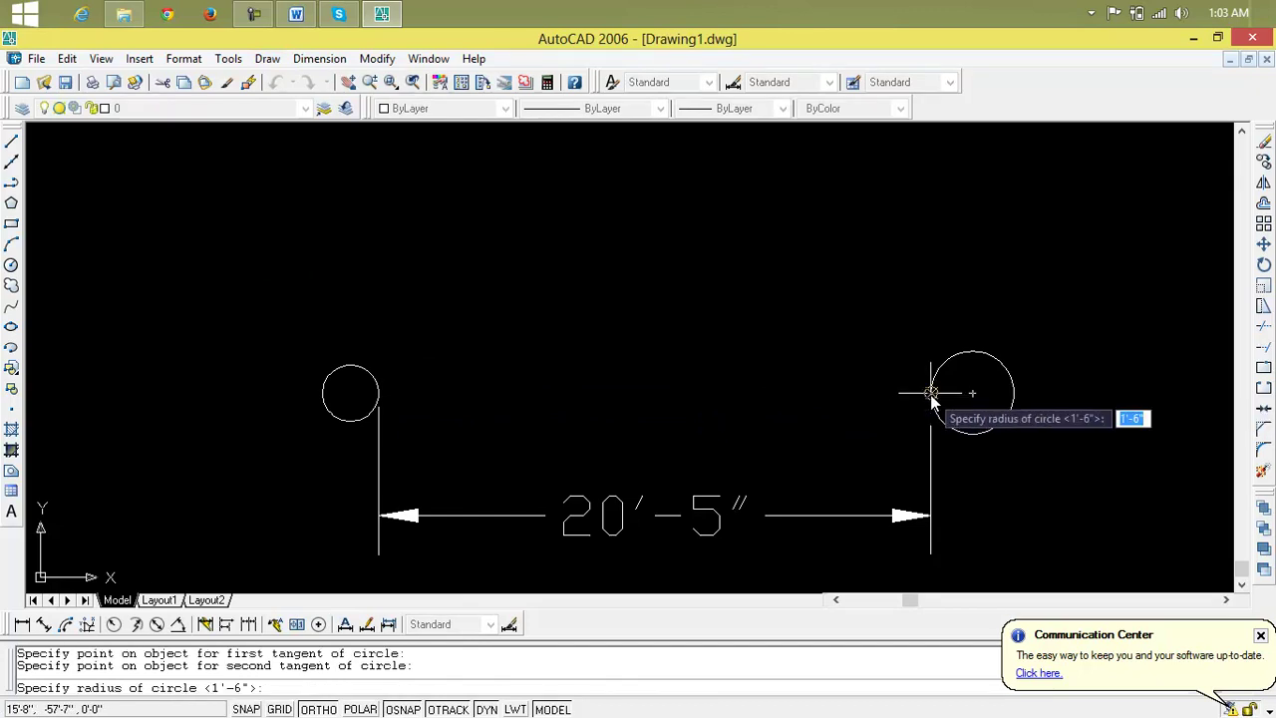
type("12")
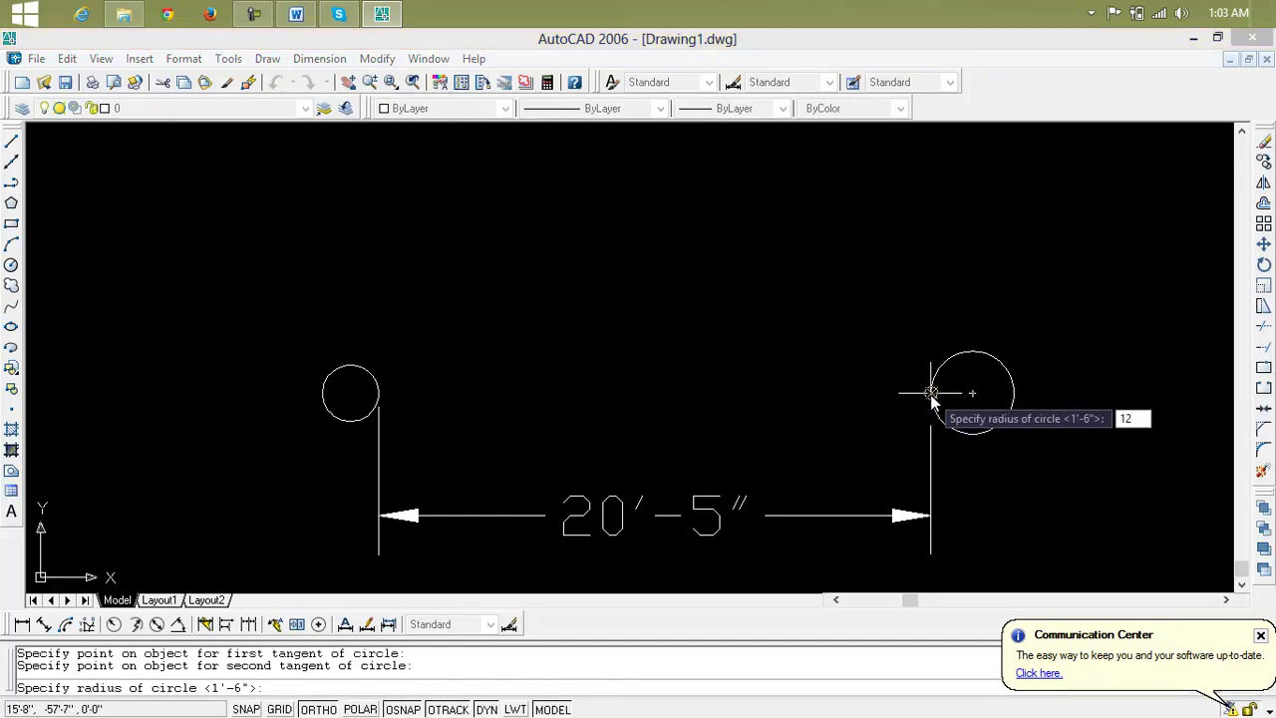
key("Return")
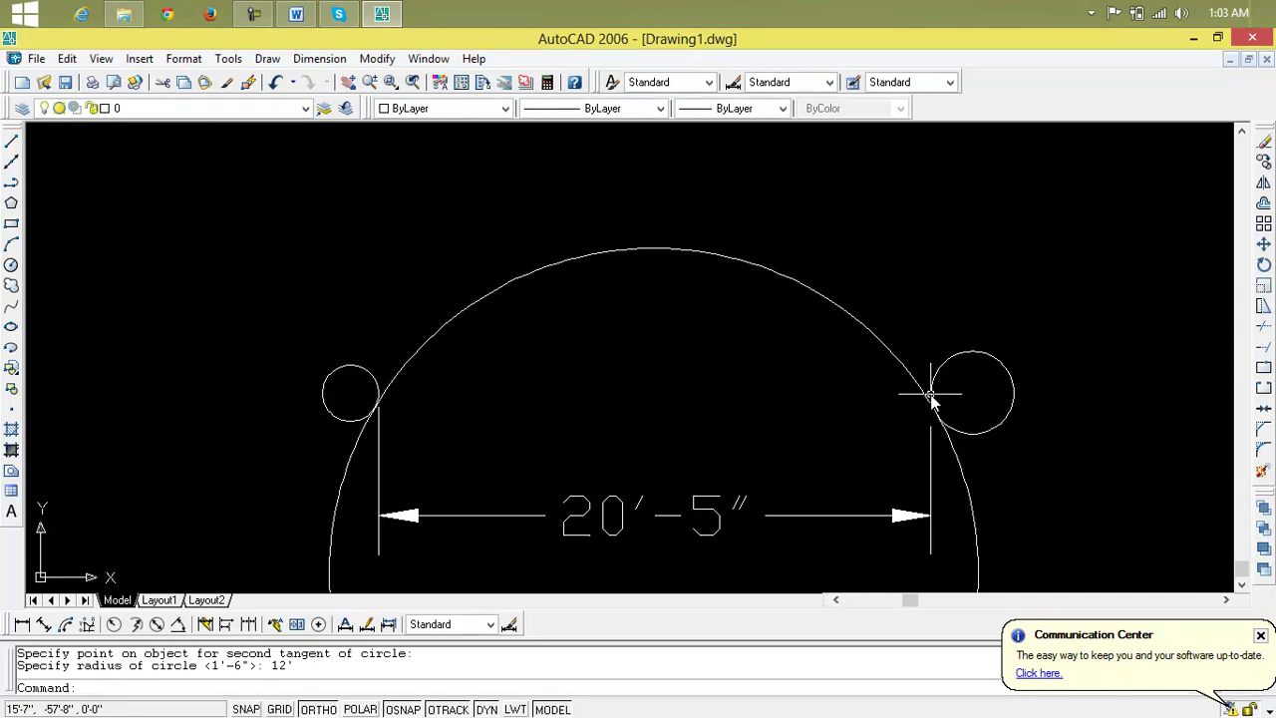
scroll(930, 397, "down", 6)
scroll(917, 384, "up", 5)
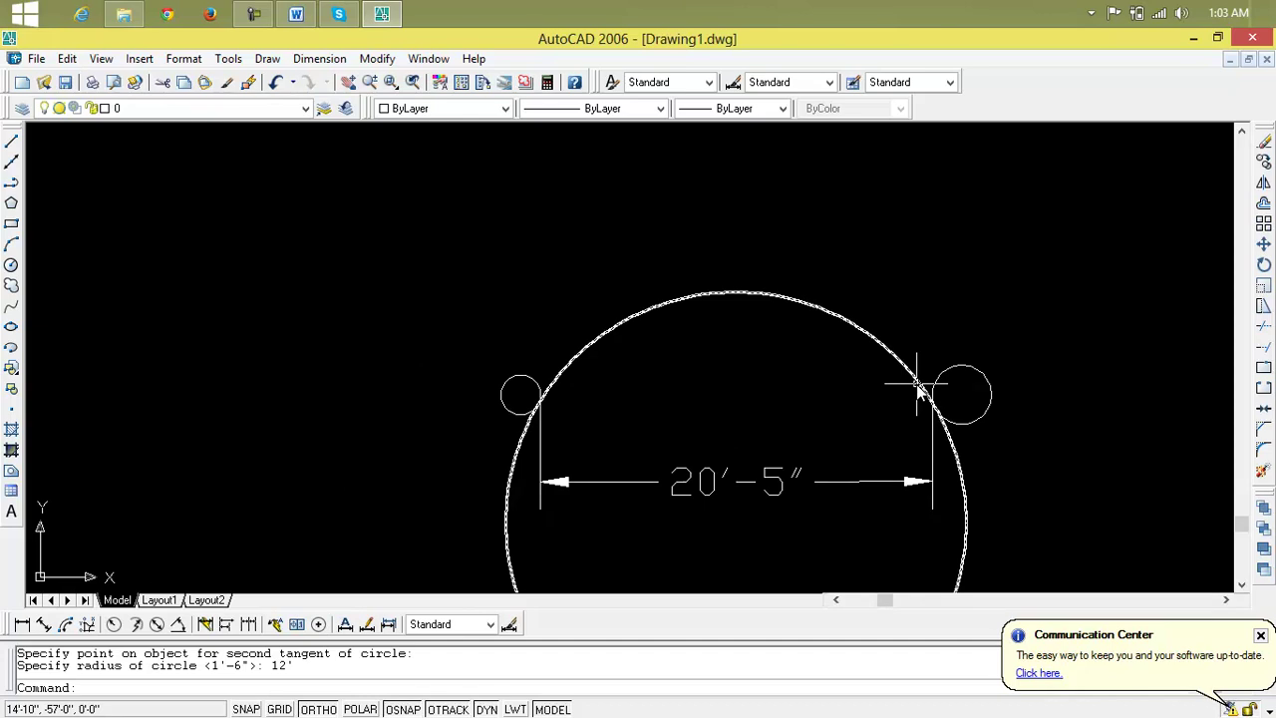
left_click(917, 383)
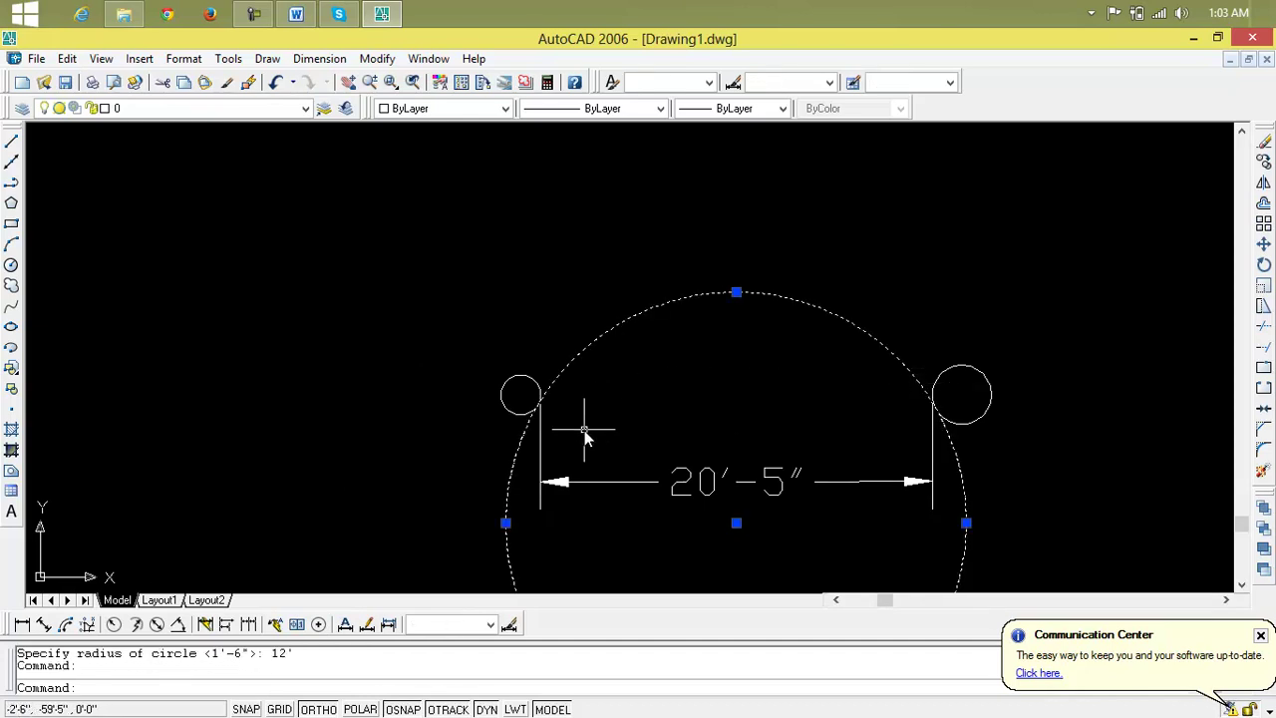
key("Escape")
key("Escape")
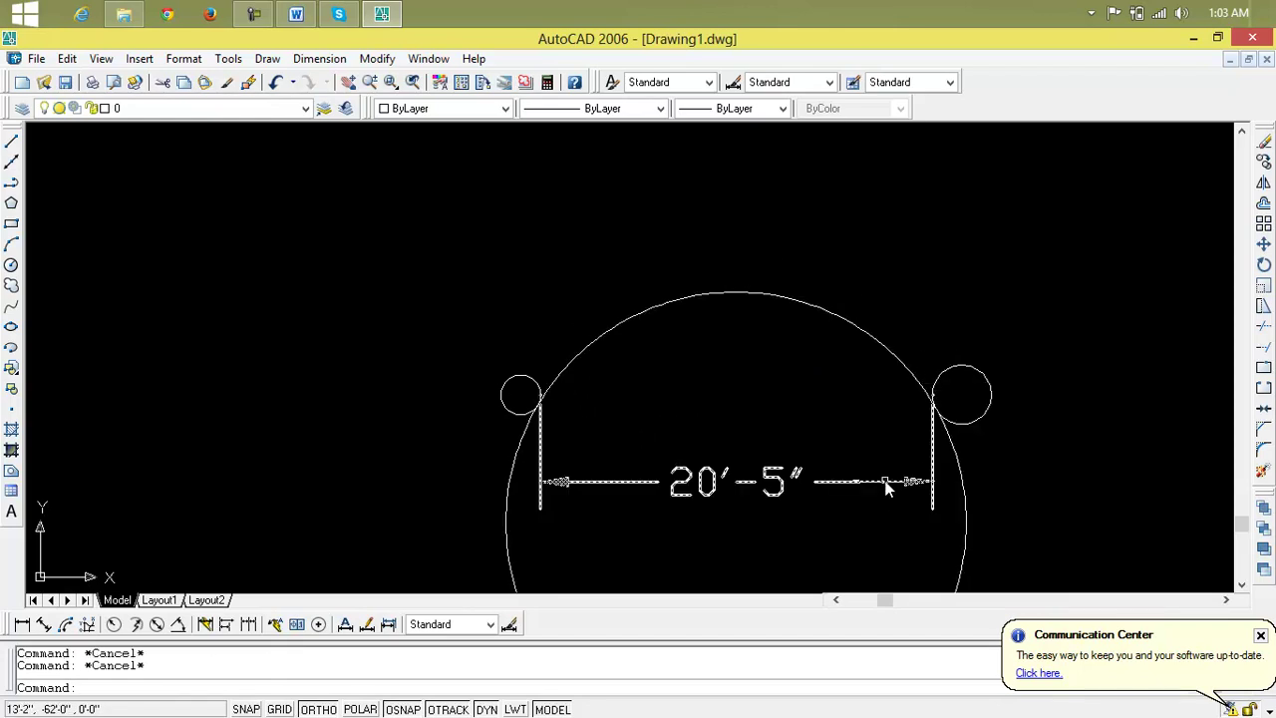
Trim away the lower part of the large circle with TR, leaving an arc between the small circles
type("tr")
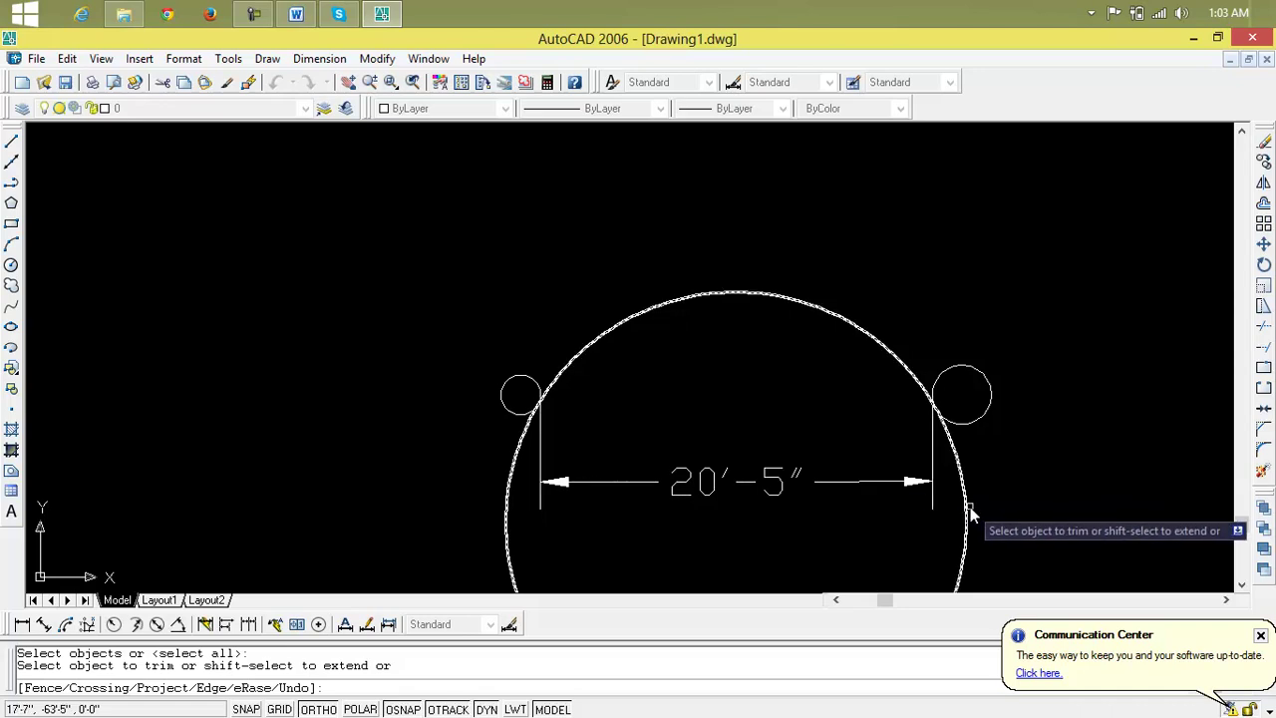
left_click(967, 510)
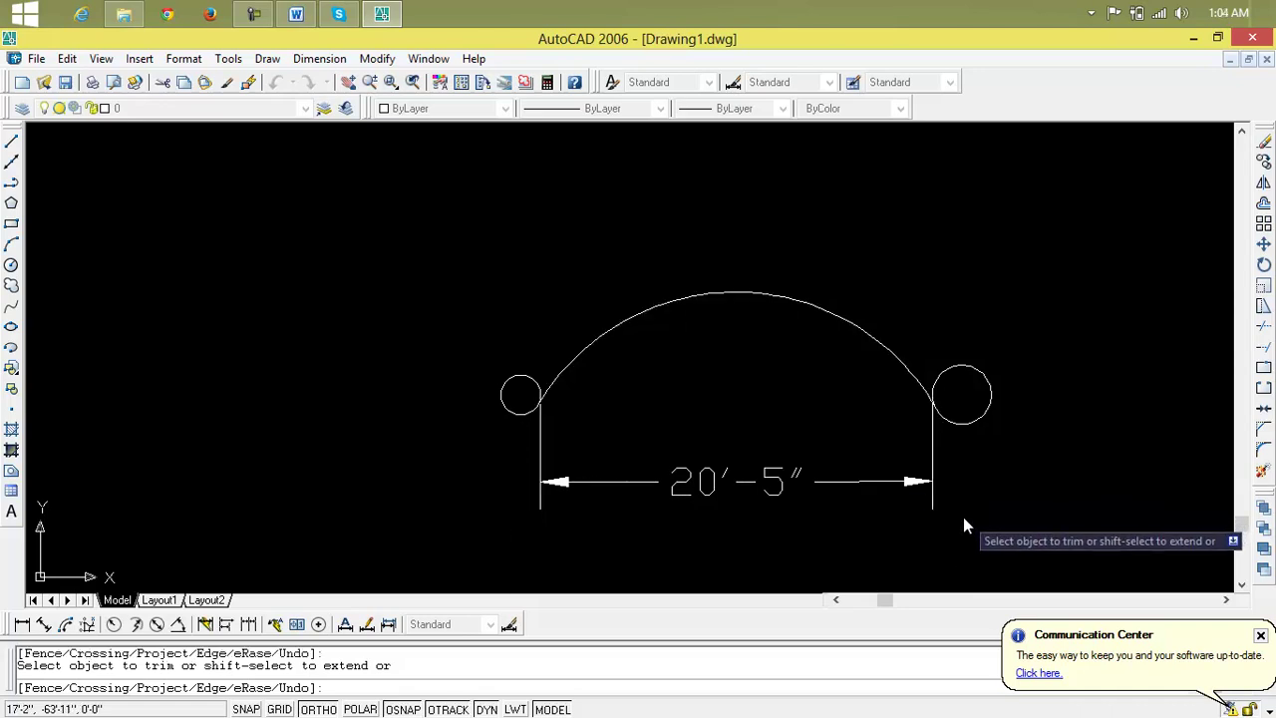
scroll(962, 516, "down", 4)
scroll(874, 419, "up", 3)
scroll(856, 390, "up", 2)
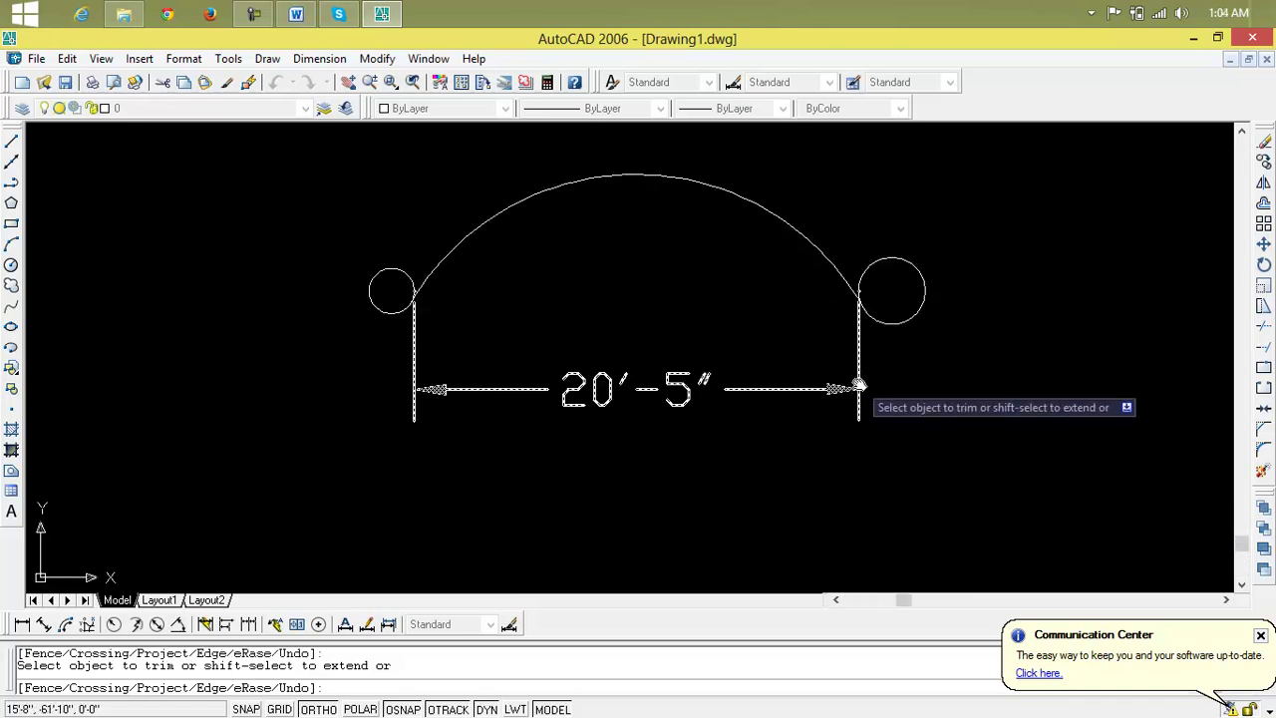
left_click(857, 390)
key("Escape")
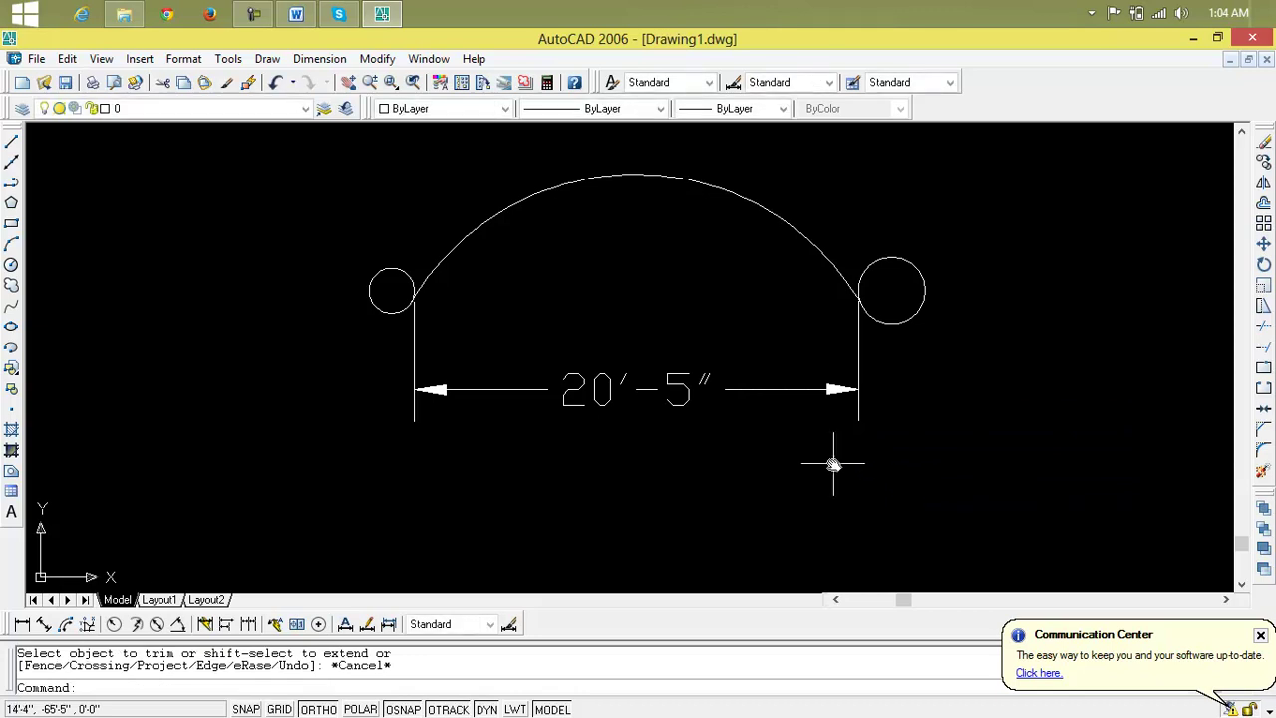
Erase the 20'-5" aligned dimension and start selecting the remaining geometry
left_click(795, 390)
key("Delete")
scroll(795, 388, "down", 2)
left_click(935, 295)
Erase the arc and both small circles, then minimize AutoCAD to reveal the desktop
left_click(541, 417)
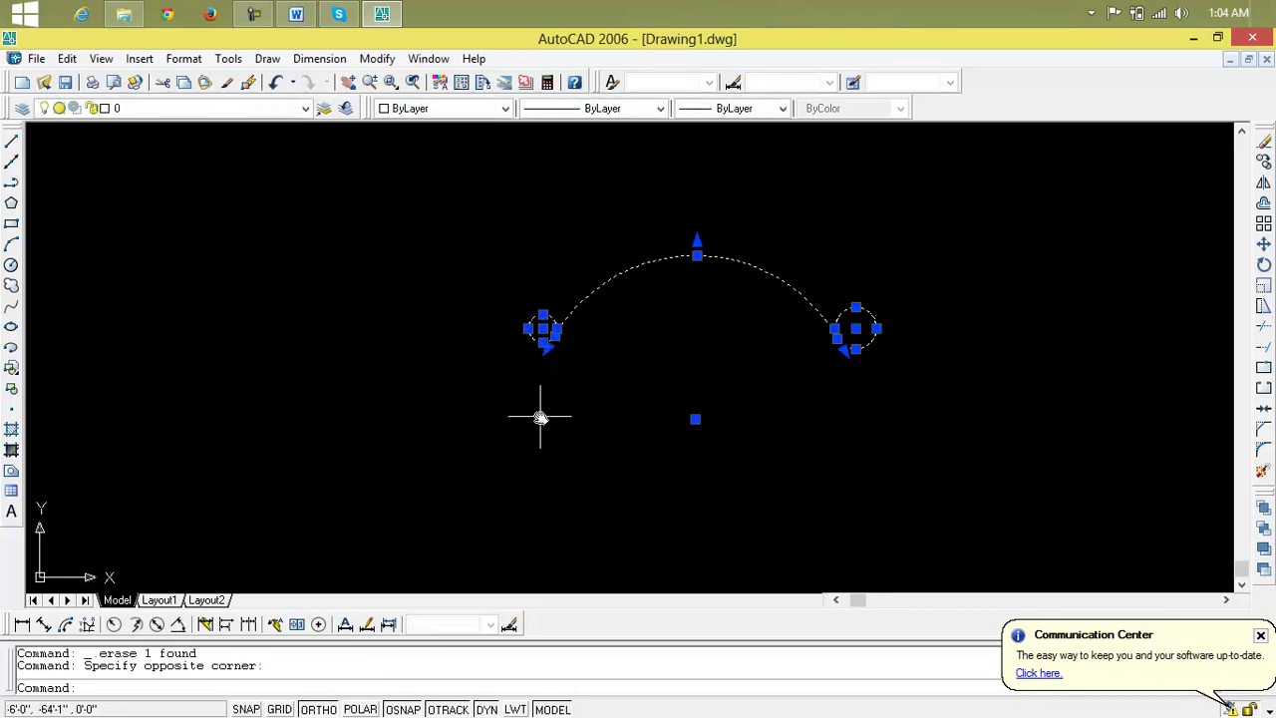
key("Delete")
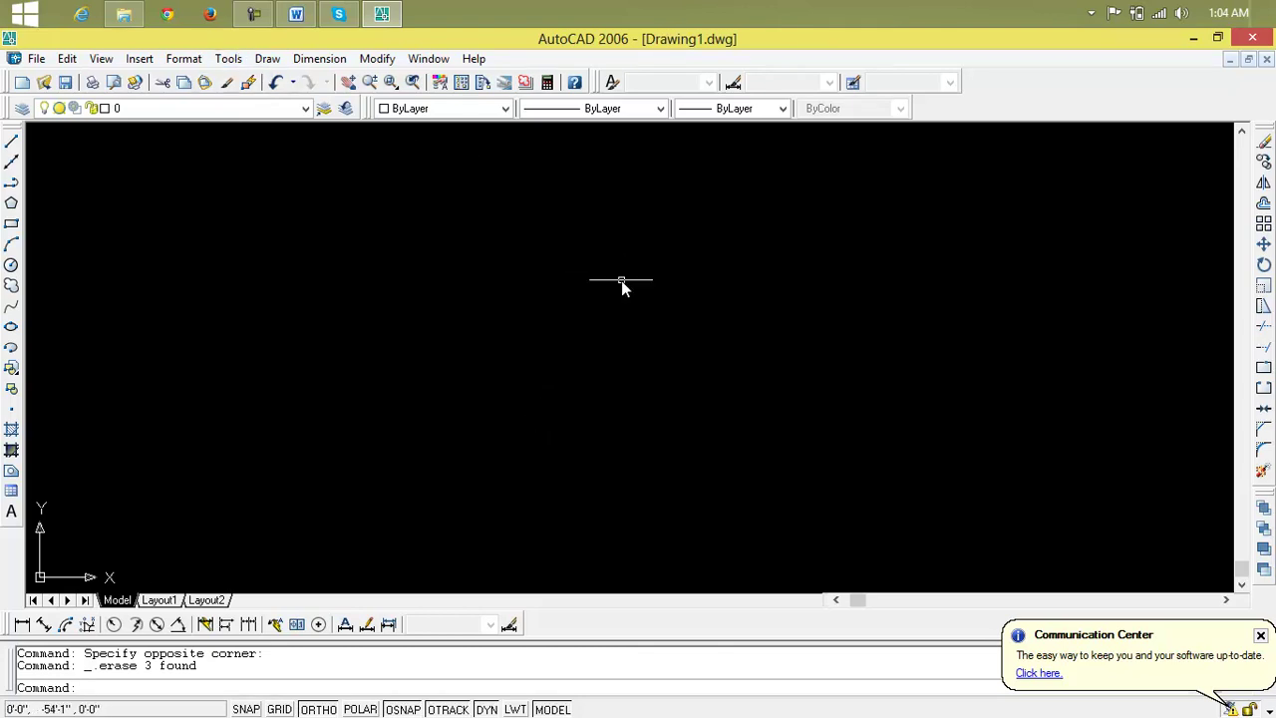
left_click(1192, 39)
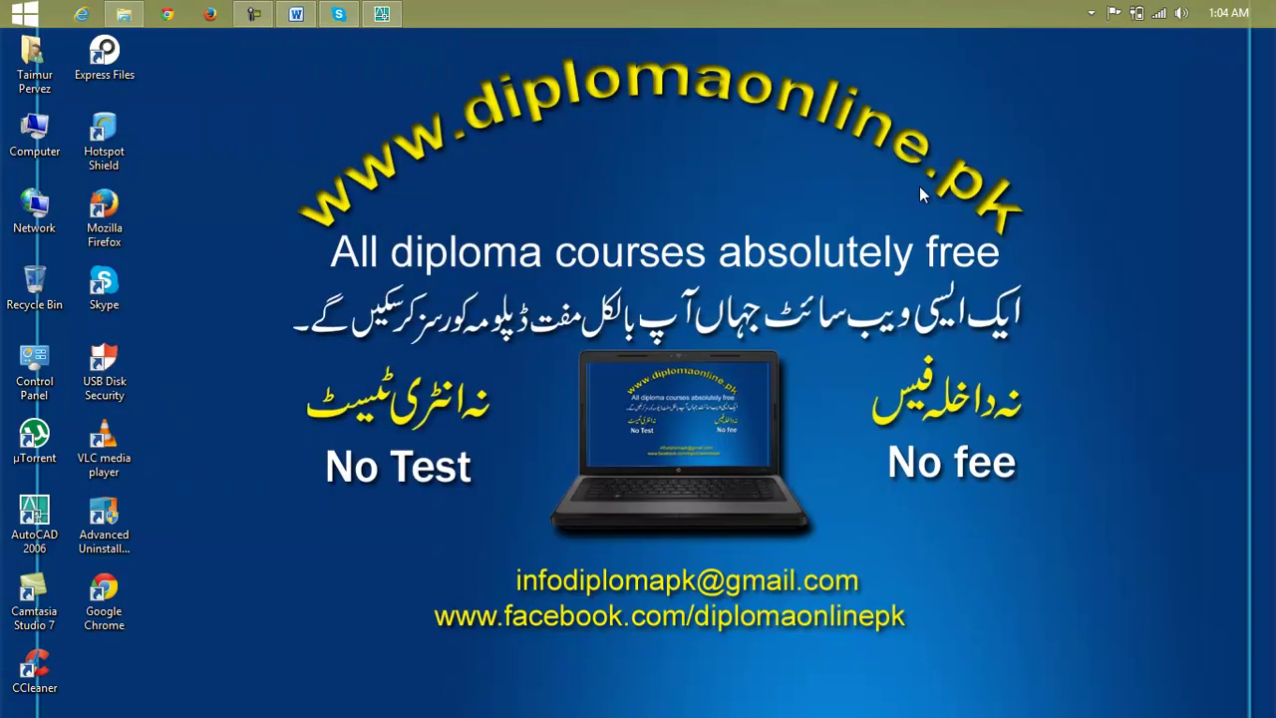